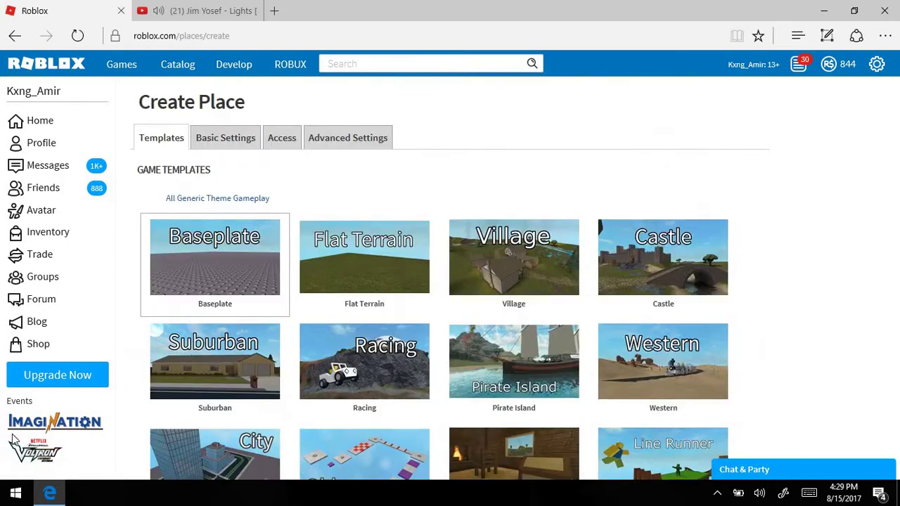
# Step: Review the game templates and create a new place from the Flat Terrain template
pyautogui.scroll(-5, 404, 265)
pyautogui.scroll(5, 362, 446)
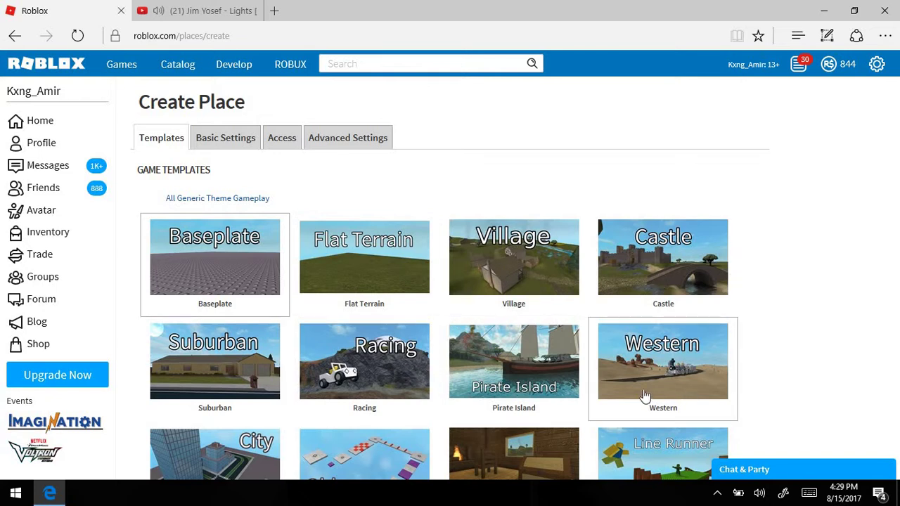
pyautogui.scroll(-2, 682, 405)
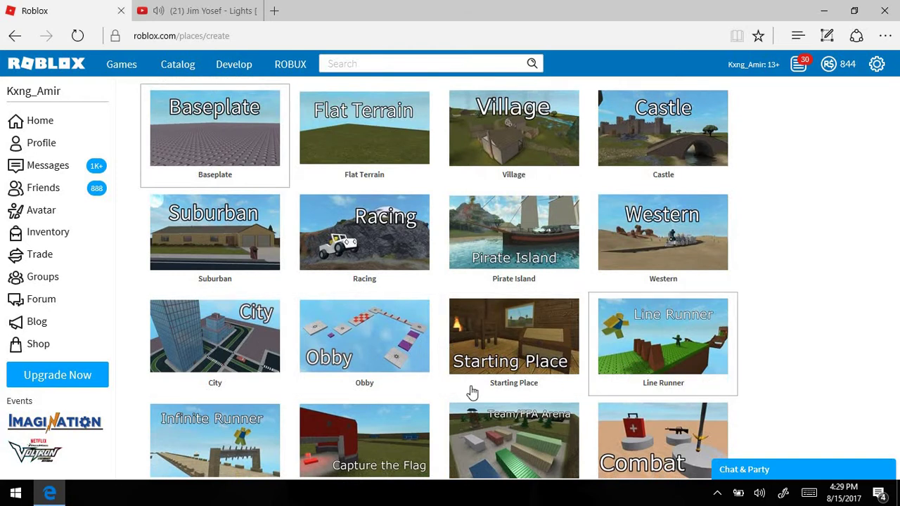
pyautogui.scroll(-1, 219, 392)
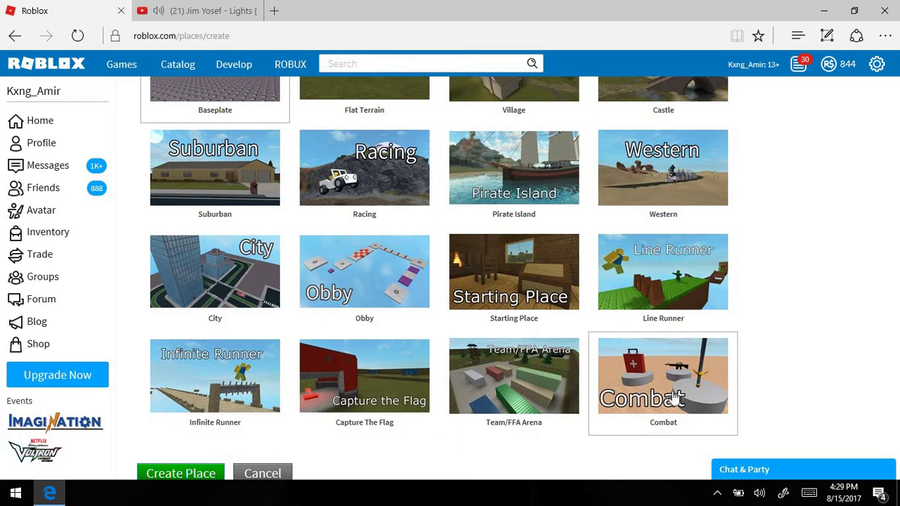
pyautogui.scroll(3, 649, 302)
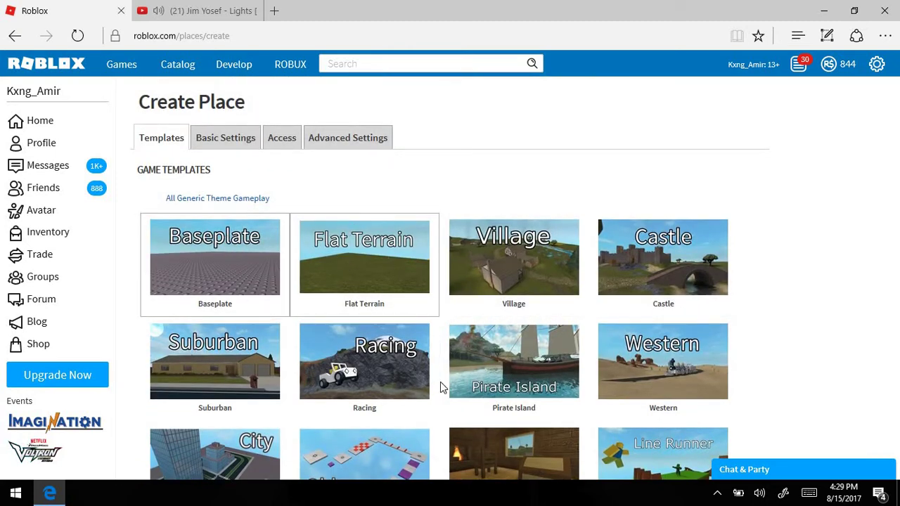
pyautogui.scroll(-5, 296, 313)
pyautogui.click(200, 369)
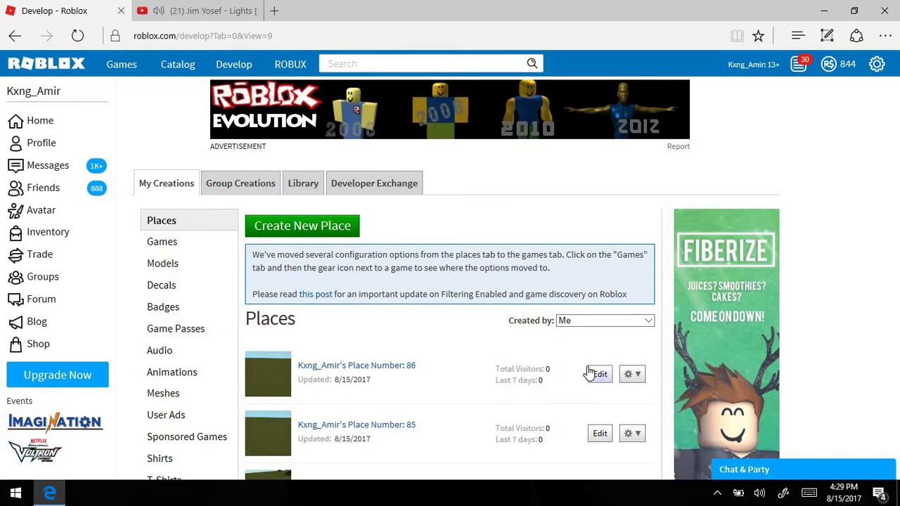
# Step: Open the newly created place for editing in ROBLOX Studio, with the window maximized and the view facing the horizon
pyautogui.click(591, 373)
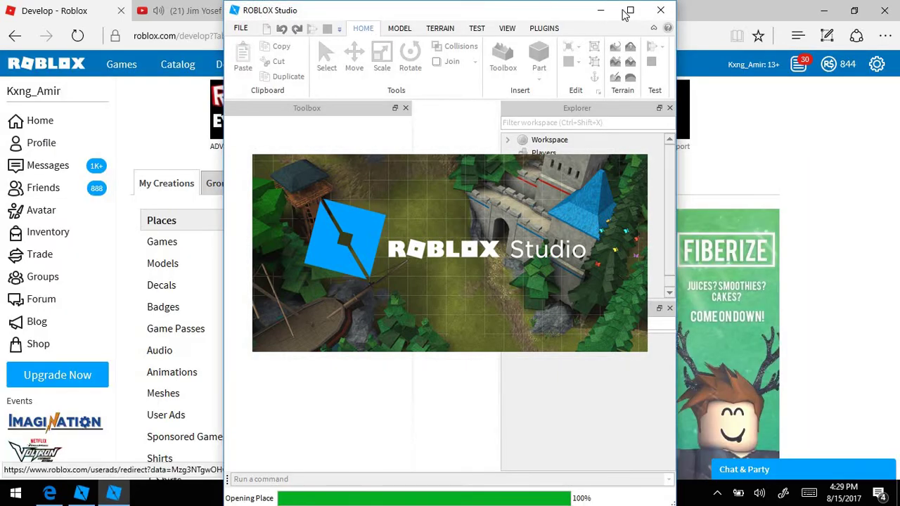
pyautogui.click(627, 13)
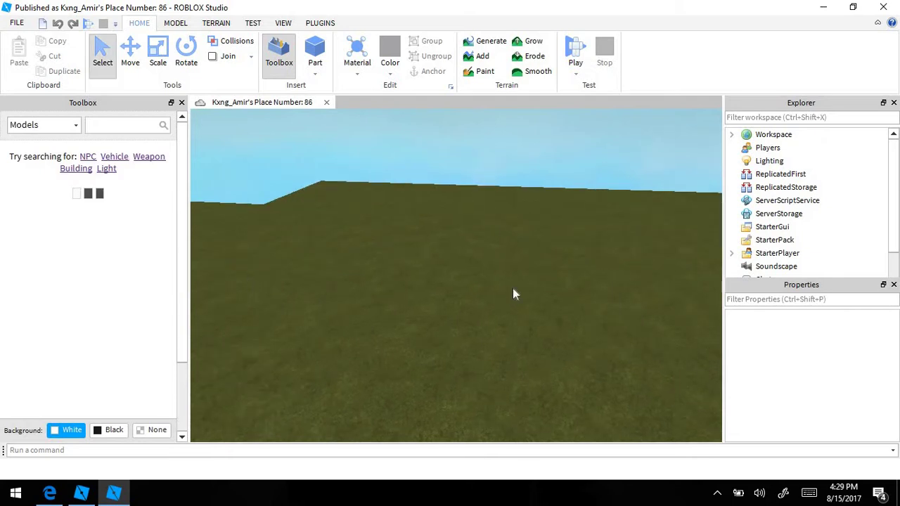
pyautogui.moveTo(617, 289); pyautogui.dragTo(616, 294, button='right')
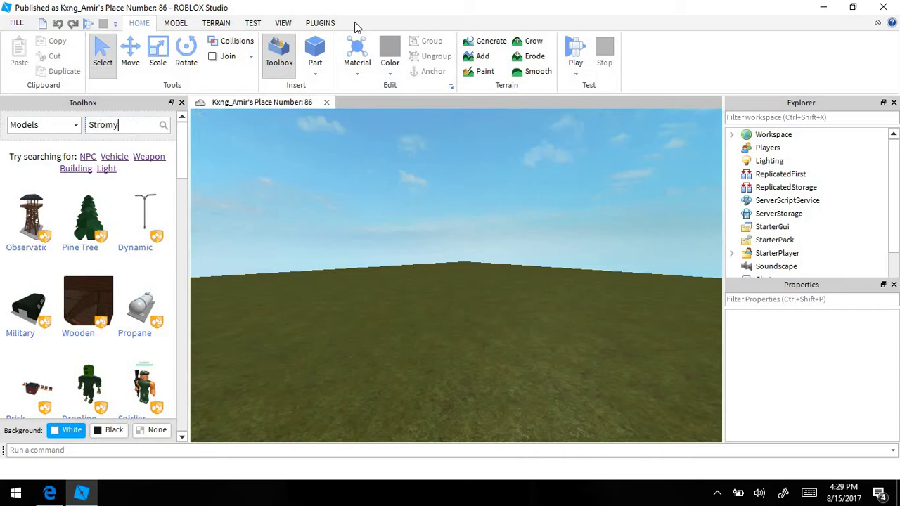
# Step: Search the model library for "Stromy sky" and look through the results for a suitable sky
pyautogui.write('Stromy sky')
pyautogui.press('Return')
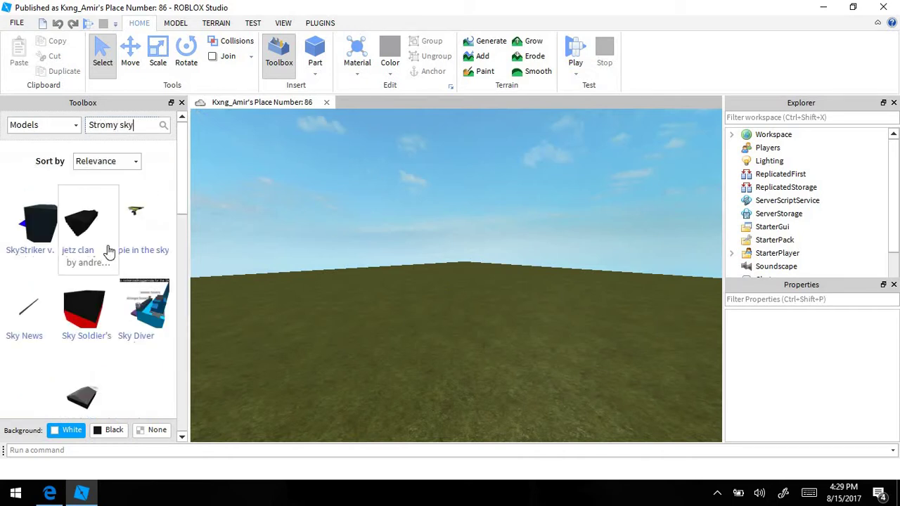
pyautogui.scroll(-5, 109, 251)
pyautogui.scroll(1, 64, 213)
pyautogui.scroll(-2, 143, 343)
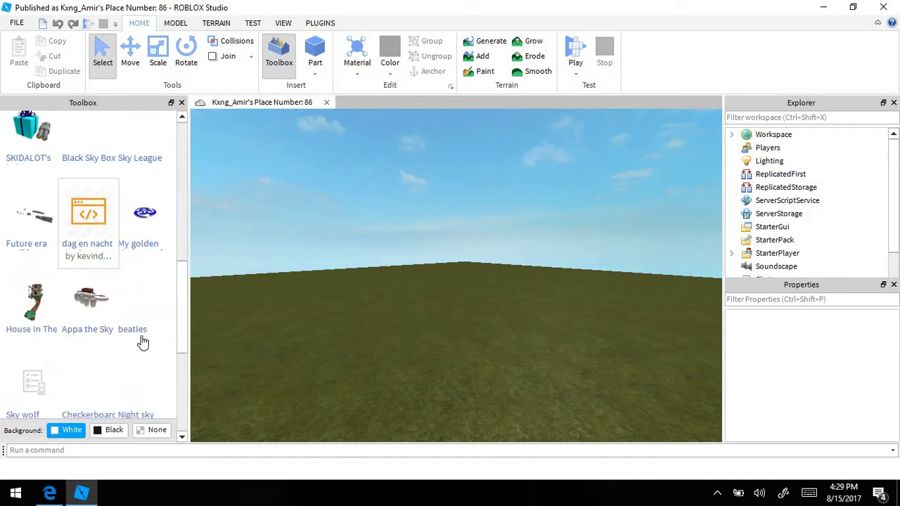
pyautogui.scroll(-2, 143, 343)
pyautogui.scroll(10, 42, 316)
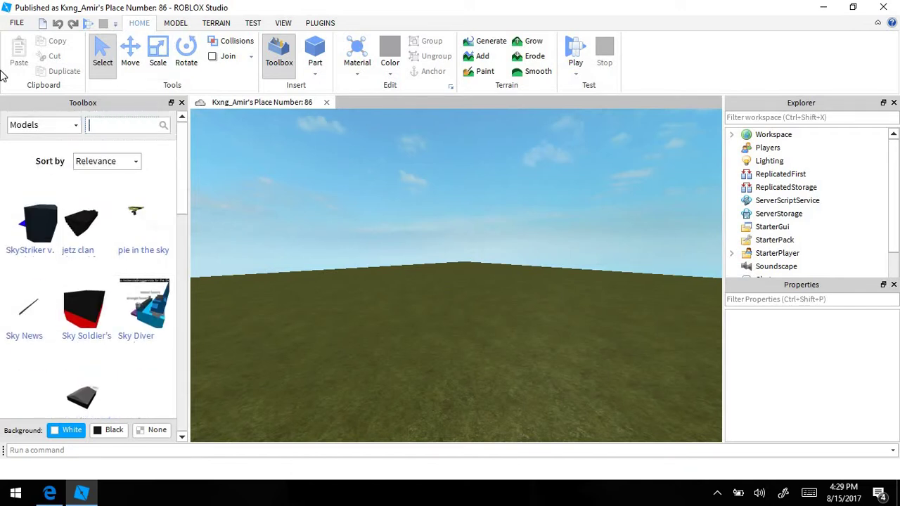
# Step: Search the model library for "night sky" and insert the grey-clouded "stormy" model into the place
pyautogui.write('night sky')
pyautogui.press('Return')
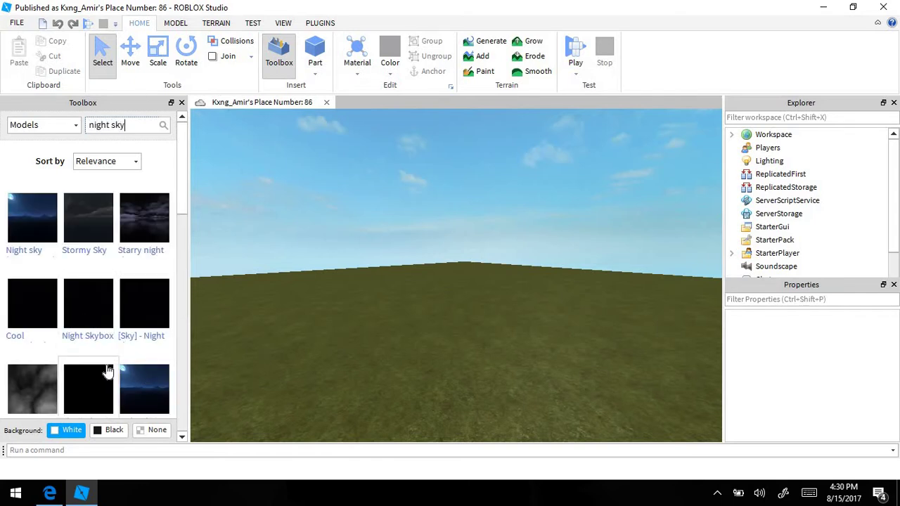
pyautogui.scroll(-1, 108, 371)
pyautogui.click(31, 339)
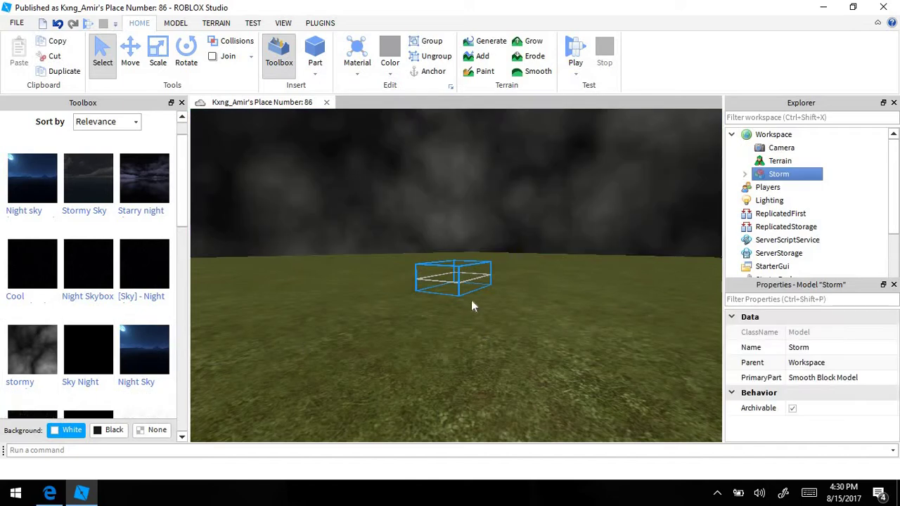
# Step: Move the inserted Storm model out to the far corner of the grass terrain and deselect it
pyautogui.moveTo(459, 275); pyautogui.dragTo(398, 370)
pyautogui.moveTo(398, 370); pyautogui.dragTo(399, 372, button='right')
pyautogui.moveTo(399, 372); pyautogui.dragTo(662, 198)
pyautogui.moveTo(662, 197); pyautogui.dragTo(662, 198, button='right')
pyautogui.moveTo(661, 199); pyautogui.dragTo(501, 142)
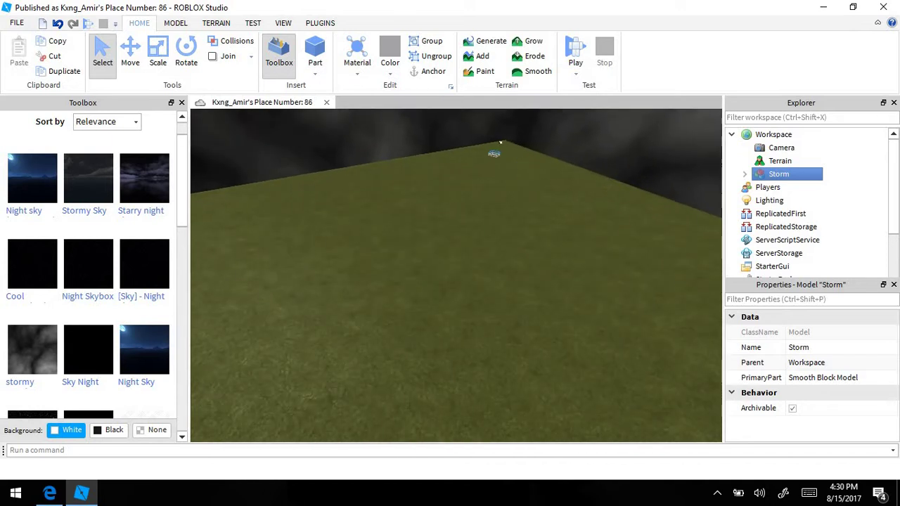
pyautogui.click(478, 202)
# Step: Clear the model search and insert the Military Canvas tent from the default models onto the terrain
pyautogui.scroll(1, 137, 126)
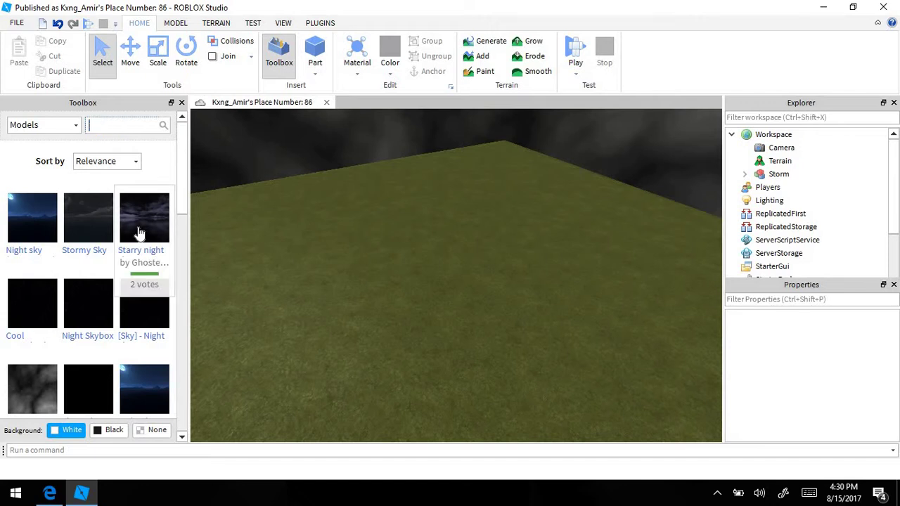
pyautogui.press('Return')
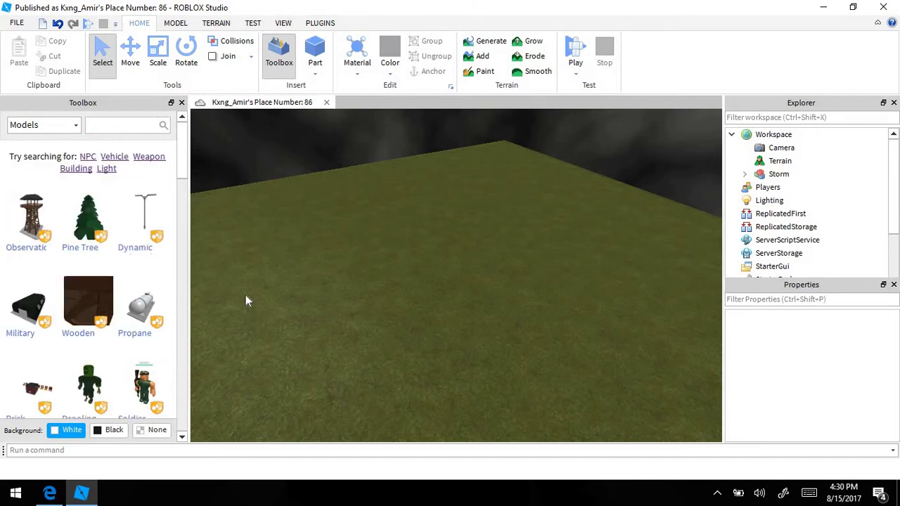
pyautogui.moveTo(245, 294); pyautogui.dragTo(222, 287, button='right')
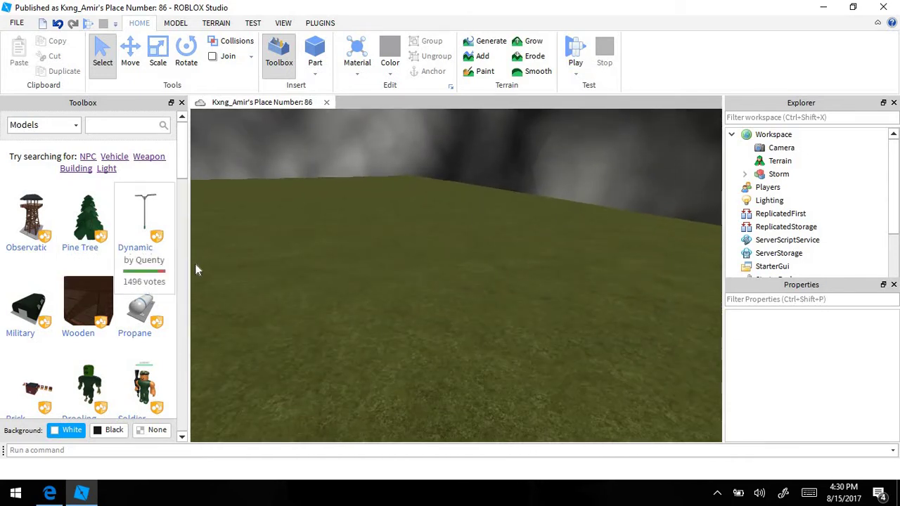
pyautogui.scroll(-1, 136, 270)
pyautogui.scroll(-2, 136, 269)
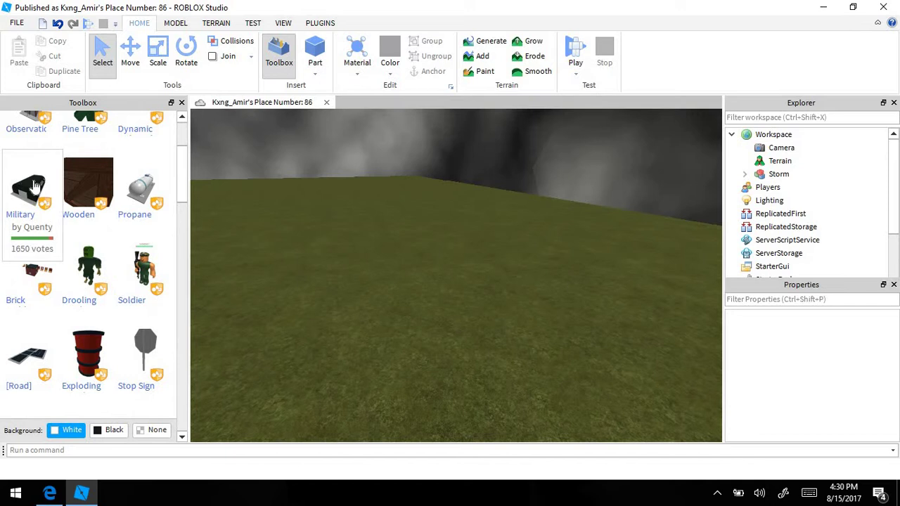
pyautogui.moveTo(35, 185); pyautogui.dragTo(439, 332)
pyautogui.scroll(3, 415, 342)
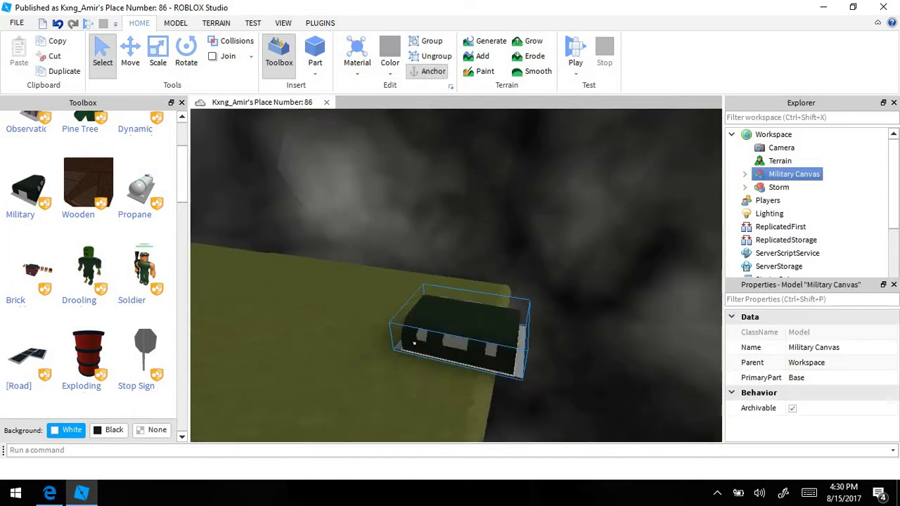
# Step: Position the Military Canvas tent along the outer edge of the terrain and deselect it
pyautogui.moveTo(415, 343); pyautogui.dragTo(392, 327, button='right')
pyautogui.moveTo(391, 328); pyautogui.dragTo(584, 296)
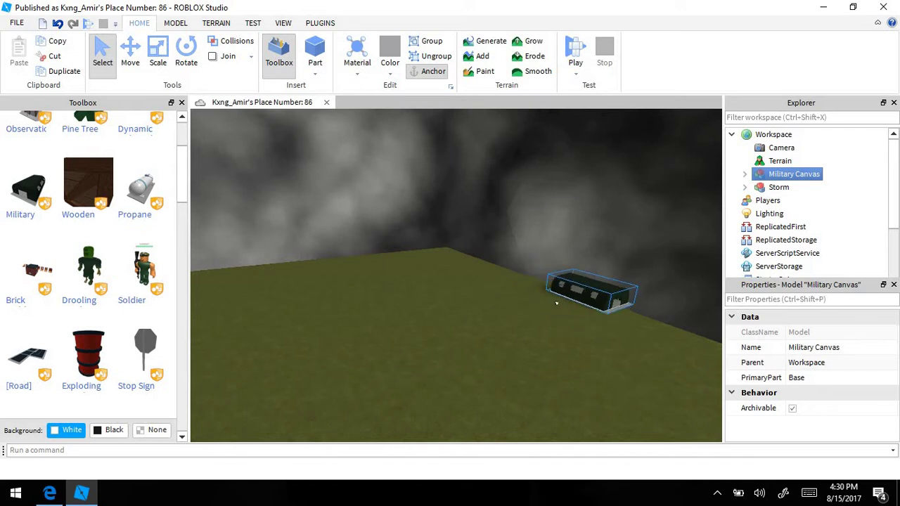
pyautogui.click(485, 366)
pyautogui.moveTo(485, 365); pyautogui.dragTo(485, 360, button='right')
pyautogui.scroll(2, 484, 360)
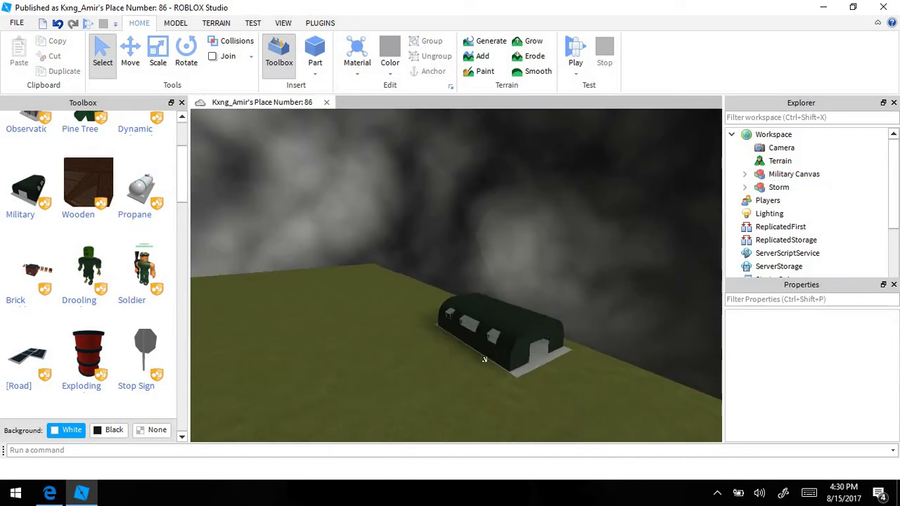
pyautogui.moveTo(484, 360); pyautogui.dragTo(447, 340)
pyautogui.click(452, 397)
pyautogui.press('a')
pyautogui.press('w')
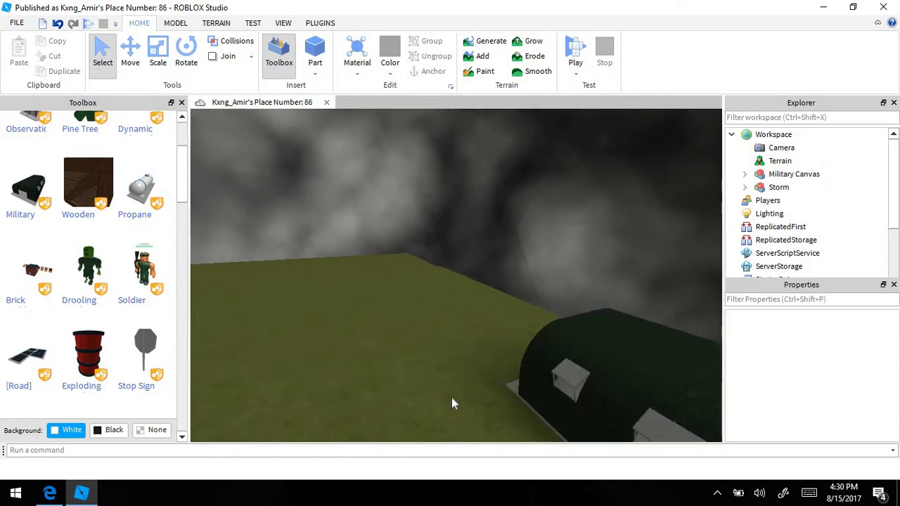
# Step: Insert a Wood Crate and set it on the grass beside the front corner of the tent
pyautogui.moveTo(451, 397); pyautogui.dragTo(452, 397, button='right')
pyautogui.press('w')
pyautogui.press('w')
pyautogui.press('w')
pyautogui.press('s')
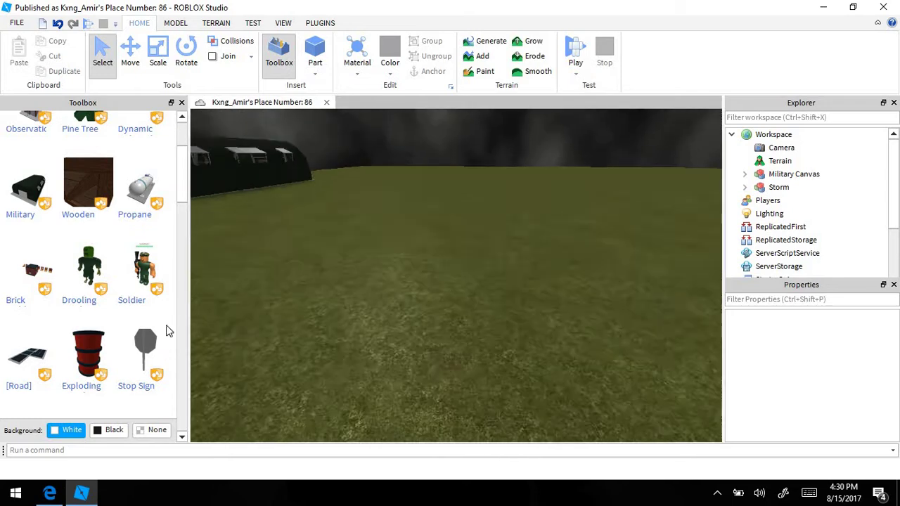
pyautogui.scroll(-3, 133, 302)
pyautogui.scroll(3, 133, 298)
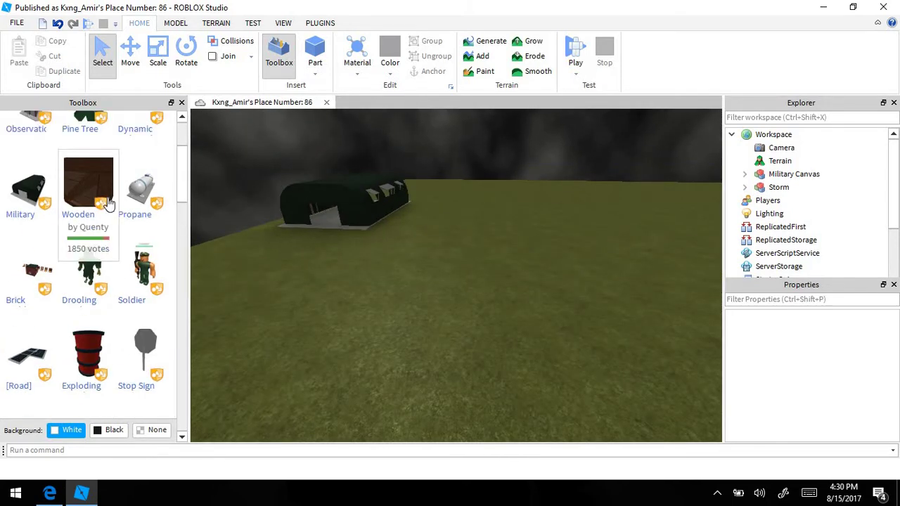
pyautogui.moveTo(88, 187); pyautogui.dragTo(430, 274)
pyautogui.press('s')
pyautogui.moveTo(298, 256); pyautogui.dragTo(299, 258, button='right')
pyautogui.press('w')
pyautogui.press('s')
pyautogui.moveTo(477, 265); pyautogui.dragTo(229, 257)
pyautogui.moveTo(449, 323); pyautogui.dragTo(433, 323, button='right')
pyautogui.click(442, 322)
pyautogui.press('w')
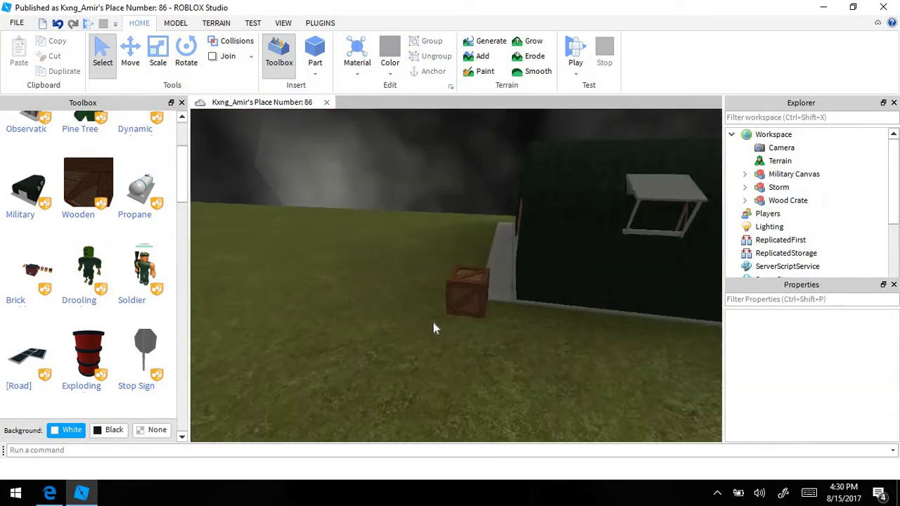
# Step: Add a second Wood Crate and place it in front of the tent, next to the first crate
pyautogui.click(84, 182)
pyautogui.moveTo(559, 297); pyautogui.dragTo(559, 298, button='right')
pyautogui.press('s')
pyautogui.moveTo(333, 269); pyautogui.dragTo(333, 269, button='right')
pyautogui.moveTo(416, 281); pyautogui.dragTo(413, 311)
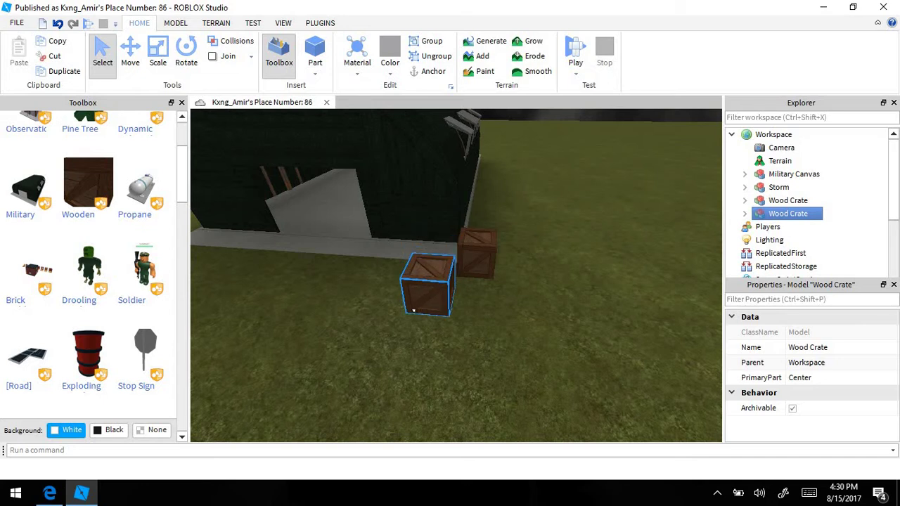
pyautogui.click(444, 336)
# Step: Browse the default models, look over the open grass around the tent, and search the model library for "car on fire"
pyautogui.press('w')
pyautogui.moveTo(357, 341); pyautogui.dragTo(239, 350, button='right')
pyautogui.press('s')
pyautogui.scroll(-5, 141, 291)
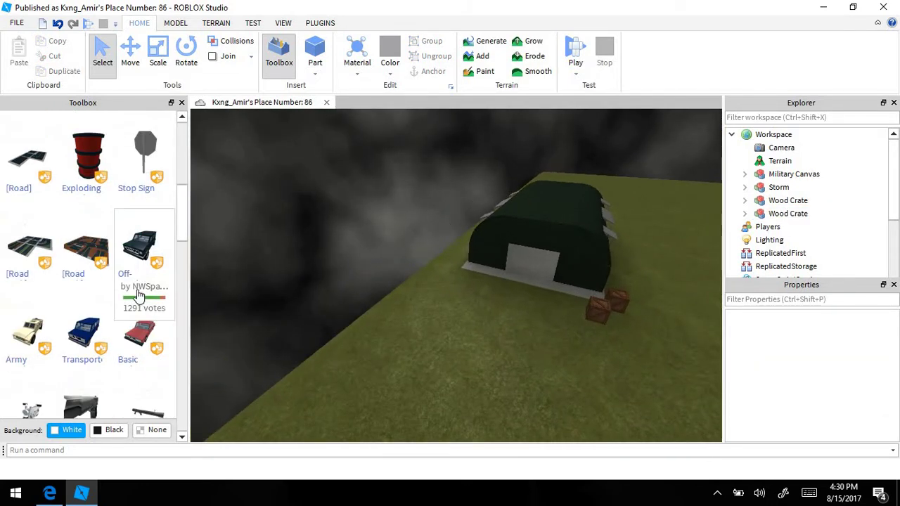
pyautogui.scroll(3, 126, 281)
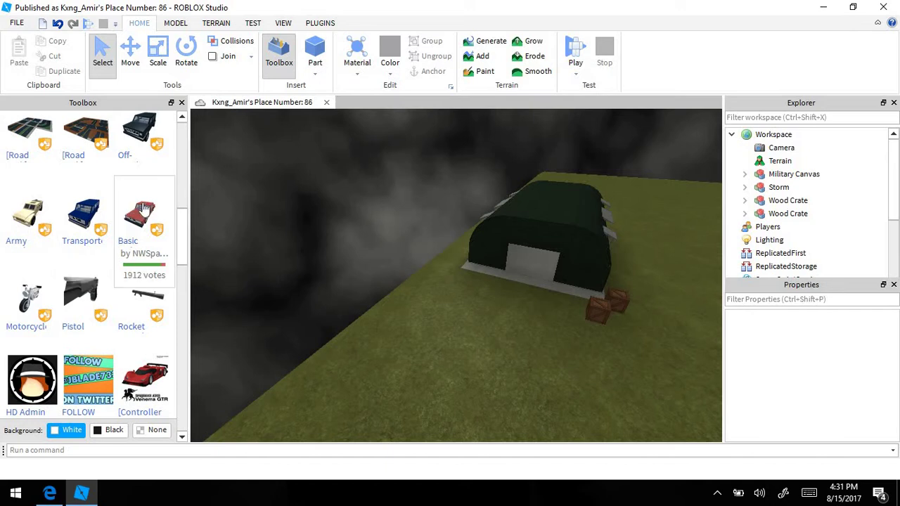
pyautogui.press('w')
pyautogui.moveTo(396, 258); pyautogui.dragTo(396, 258, button='right')
pyautogui.press('s')
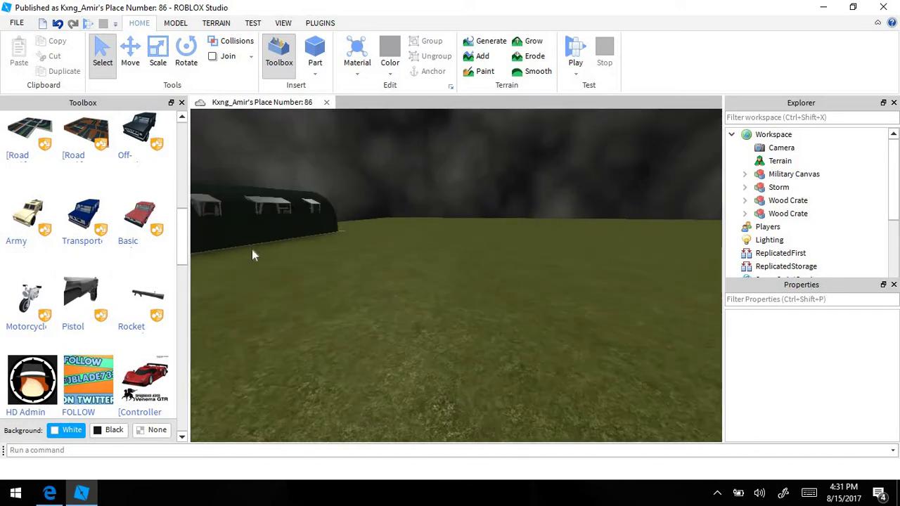
pyautogui.moveTo(225, 320); pyautogui.dragTo(225, 321, button='right')
pyautogui.scroll(6, 153, 264)
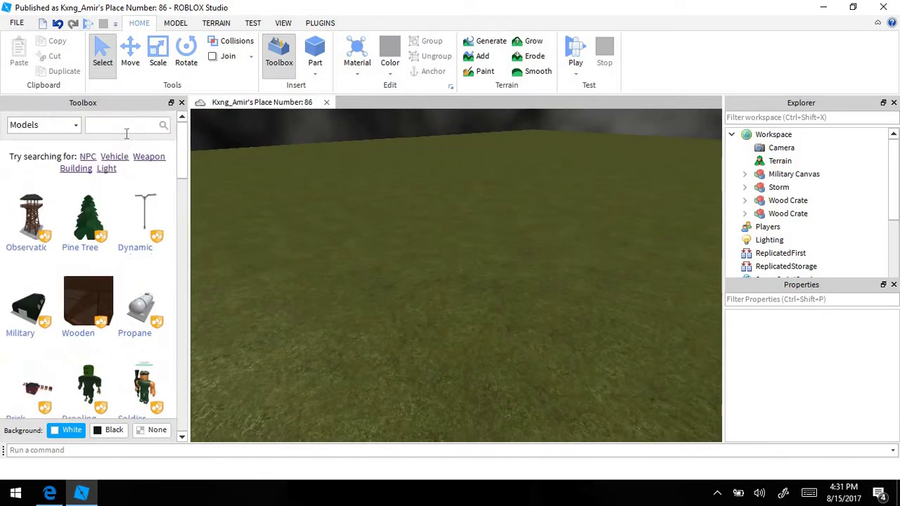
pyautogui.write('car on fire')
pyautogui.press('Return')
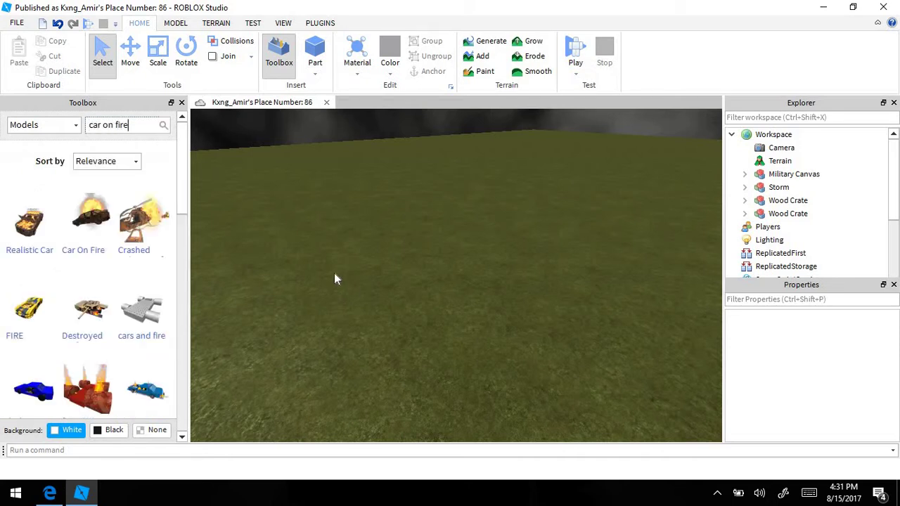
# Step: Insert the burning "Realistic Car" model, move it onto the open grass and rotate it
pyautogui.moveTo(333, 272); pyautogui.dragTo(336, 277, button='right')
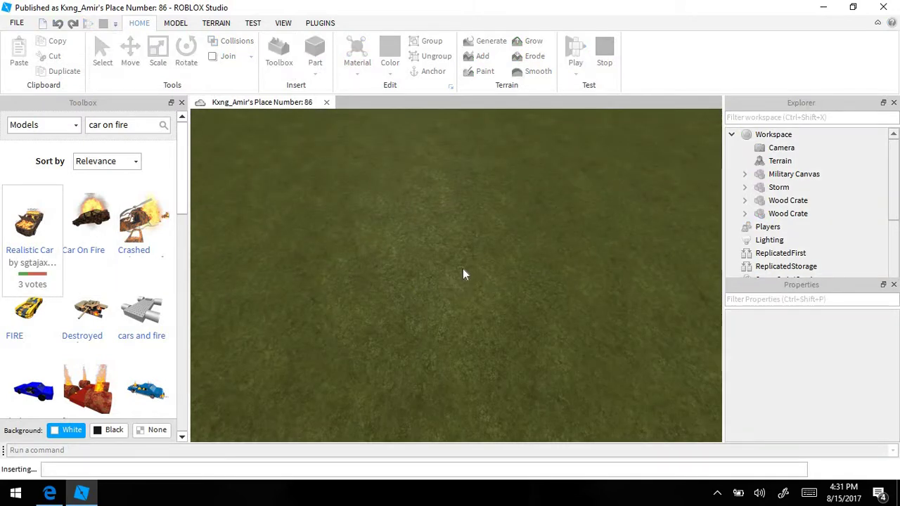
pyautogui.moveTo(589, 308); pyautogui.dragTo(589, 308, button='right')
pyautogui.moveTo(493, 302); pyautogui.dragTo(464, 277)
pyautogui.moveTo(464, 277); pyautogui.dragTo(403, 295, button='right')
pyautogui.moveTo(404, 295)
pyautogui.mouseDown()
pyautogui.moveTo(317, 233)
pyautogui.moveTo(332, 267)
pyautogui.moveTo(362, 260)
pyautogui.mouseUp()
pyautogui.press('r')
pyautogui.press('r')
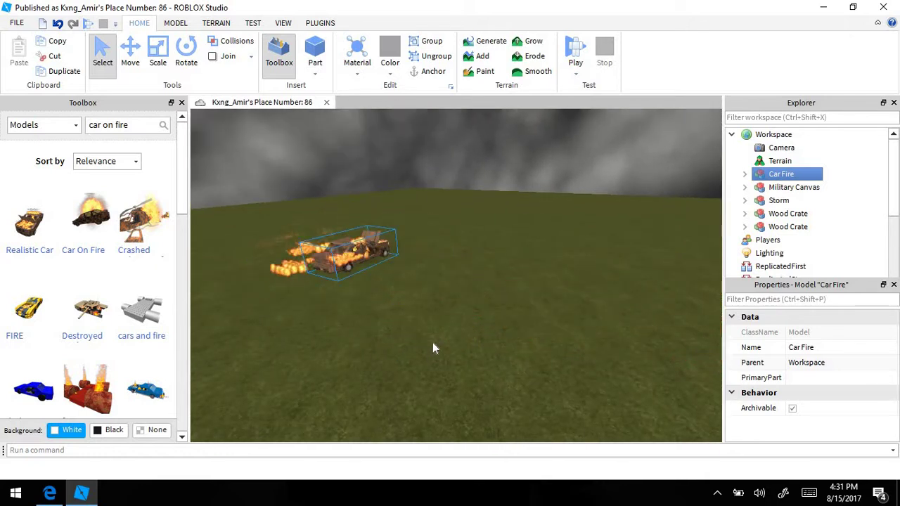
# Step: Inspect the burning car from above and delete it from the place
pyautogui.click(442, 332)
pyautogui.moveTo(442, 331)
pyautogui.mouseDown(button='right')
pyautogui.moveTo(442, 342)
pyautogui.moveTo(442, 330)
pyautogui.mouseUp(button='right')
pyautogui.press('w')
pyautogui.scroll(-5, 442, 329)
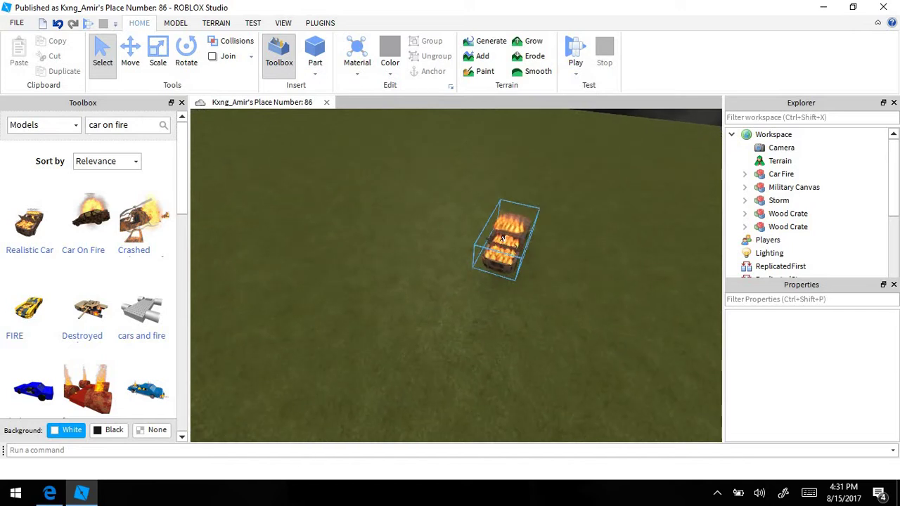
pyautogui.rightClick(506, 249)
pyautogui.click(540, 81)
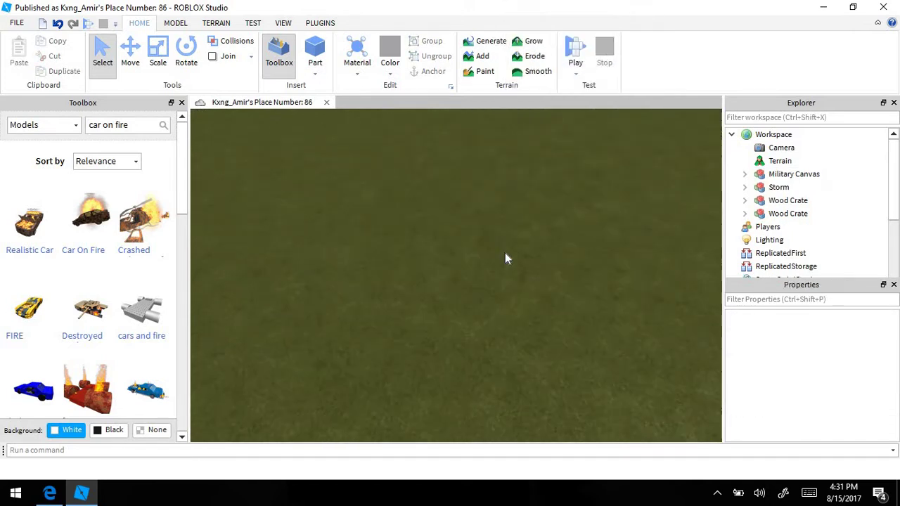
# Step: Browse the "car on fire" models and insert the "Car On Fire" model onto the open grass
pyautogui.moveTo(503, 250); pyautogui.dragTo(500, 245, button='right')
pyautogui.scroll(-3, 92, 271)
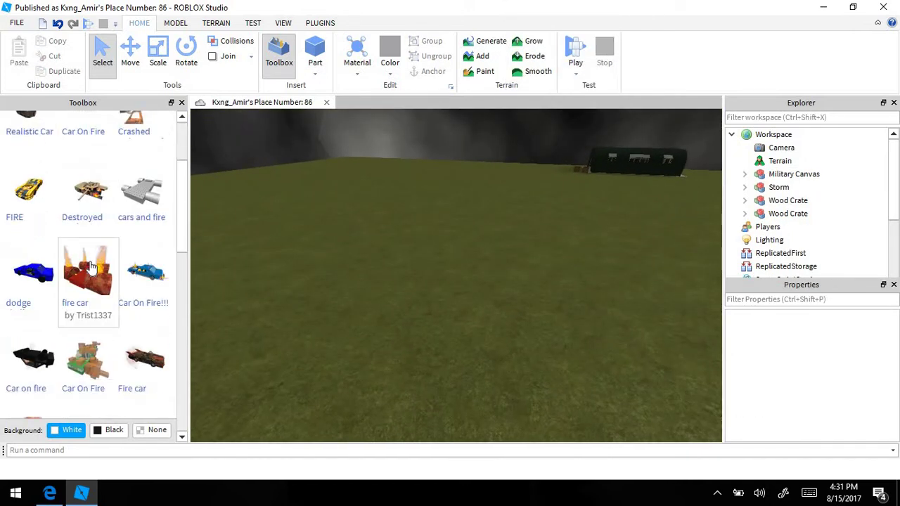
pyautogui.scroll(1, 109, 282)
pyautogui.scroll(-3, 109, 287)
pyautogui.scroll(-2, 161, 316)
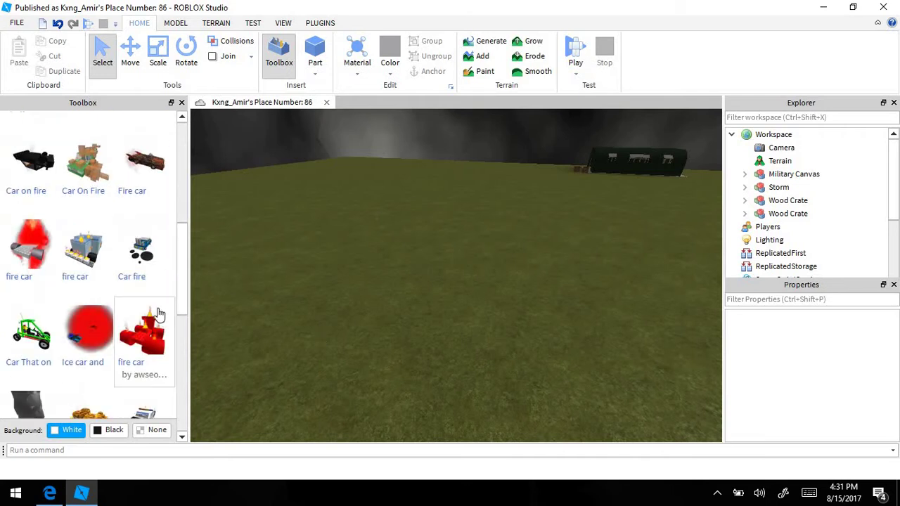
pyautogui.scroll(-1, 104, 296)
pyautogui.scroll(5, 91, 267)
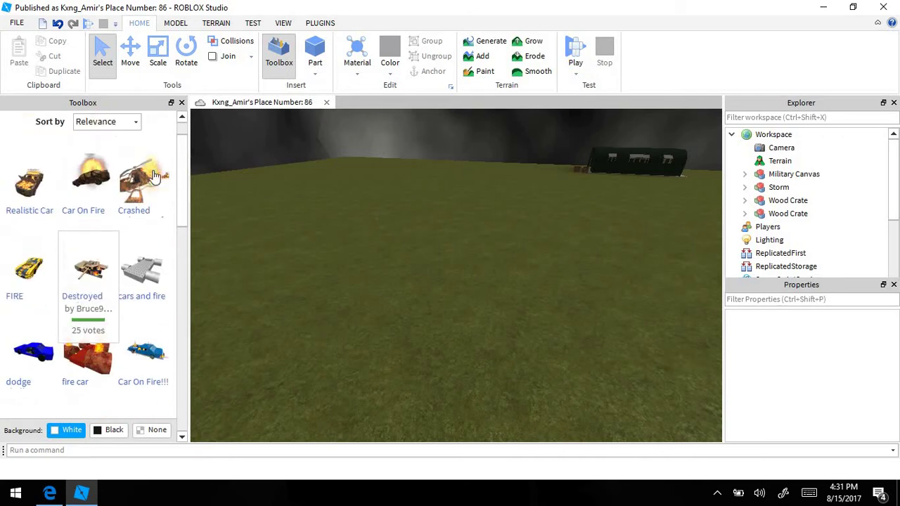
pyautogui.click(83, 180)
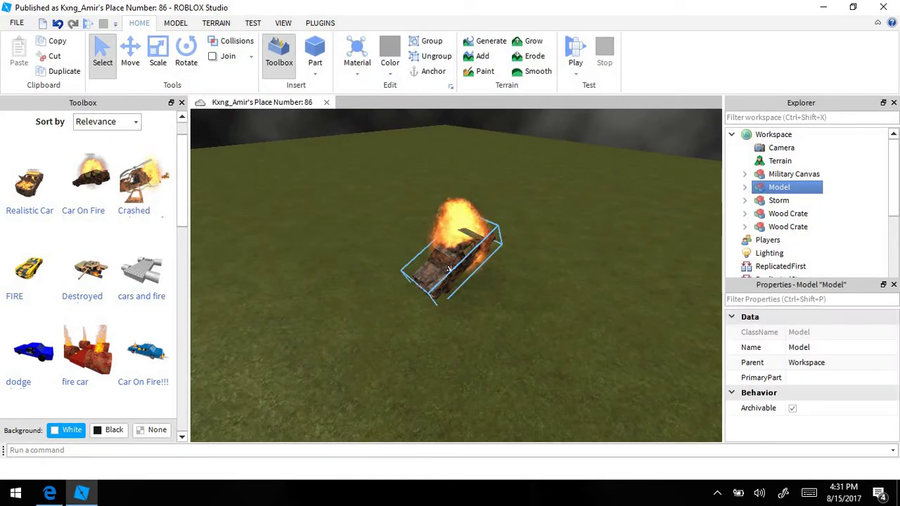
# Step: Move the burning car to a clear spot on the grass, away from the tent, and deselect it
pyautogui.moveTo(465, 264)
pyautogui.mouseDown()
pyautogui.moveTo(506, 277)
pyautogui.moveTo(480, 297)
pyautogui.mouseUp()
pyautogui.scroll(-5, 377, 279)
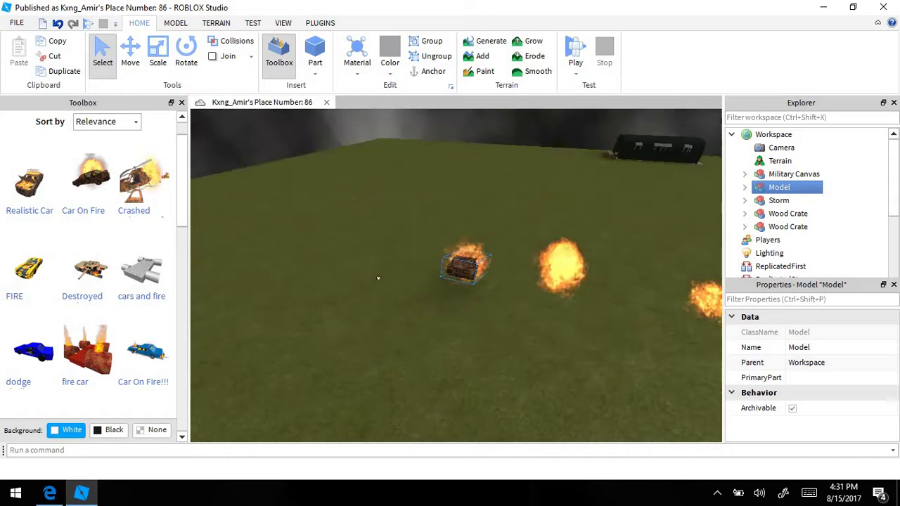
pyautogui.moveTo(378, 278); pyautogui.dragTo(358, 283)
pyautogui.click(351, 357)
pyautogui.press('w')
pyautogui.moveTo(351, 357); pyautogui.dragTo(351, 357, button='right')
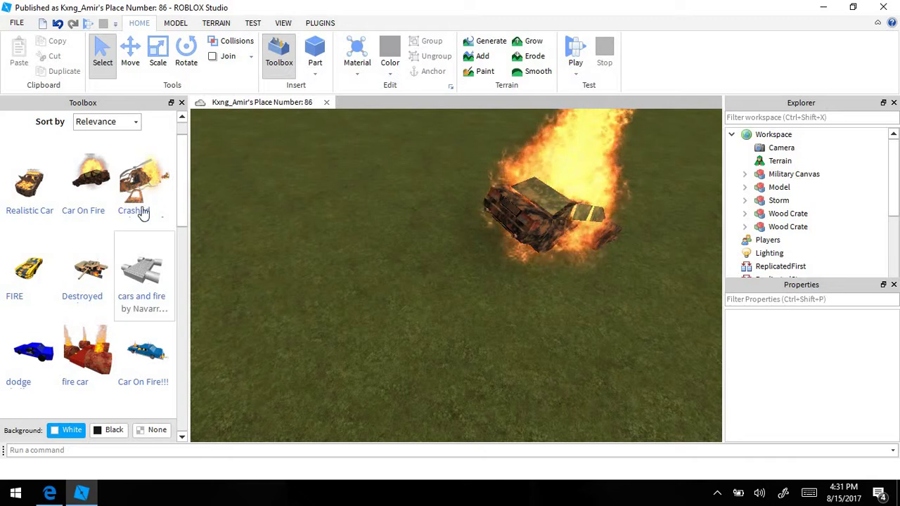
# Step: Search the model library for "rocks" and place a small dark Rock on the grass beside the burning car
pyautogui.scroll(2, 143, 211)
pyautogui.moveTo(143, 129); pyautogui.dragTo(87, 127)
pyautogui.write('rock')
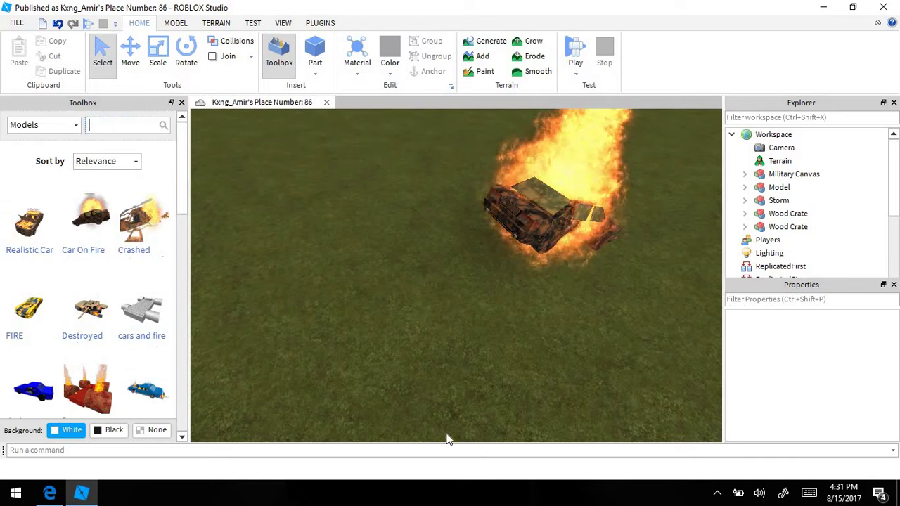
pyautogui.write('s')
pyautogui.press('Return')
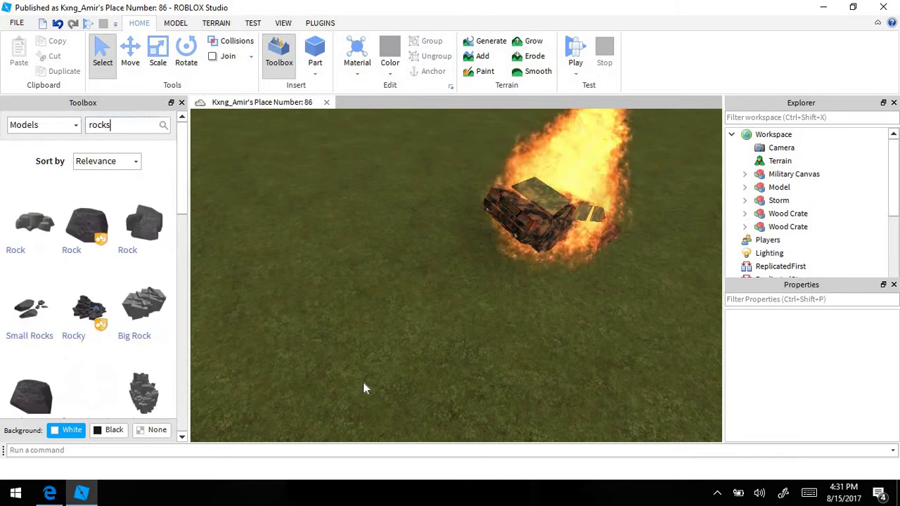
pyautogui.moveTo(112, 219)
pyautogui.mouseDown()
pyautogui.moveTo(365, 302)
pyautogui.moveTo(541, 326)
pyautogui.mouseUp()
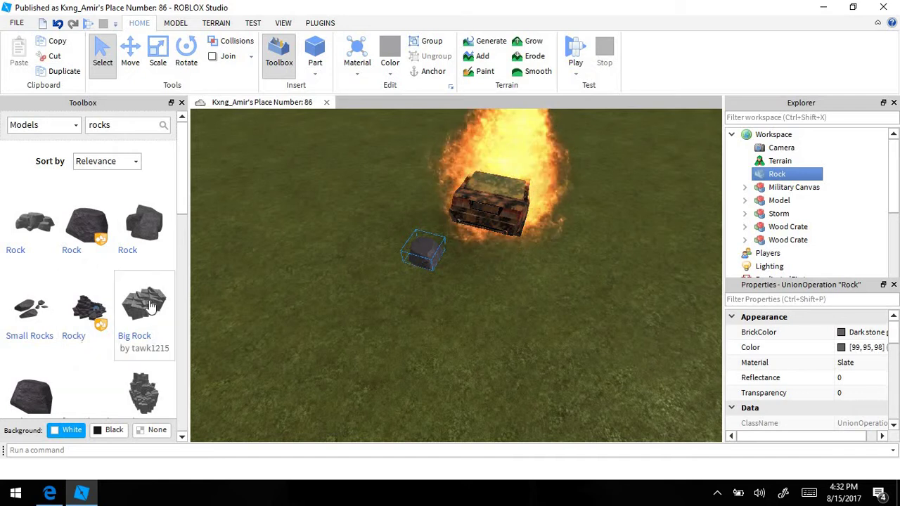
# Step: Insert a large grey rock model and position it against the raised rear end of the burning car
pyautogui.click(90, 309)
pyautogui.moveTo(465, 410); pyautogui.dragTo(469, 367)
pyautogui.click(555, 391)
pyautogui.moveTo(555, 390); pyautogui.dragTo(552, 376, button='right')
pyautogui.moveTo(514, 288)
pyautogui.mouseDown()
pyautogui.moveTo(467, 297)
pyautogui.moveTo(477, 325)
pyautogui.moveTo(454, 318)
pyautogui.moveTo(482, 322)
pyautogui.moveTo(466, 352)
pyautogui.moveTo(488, 346)
pyautogui.moveTo(491, 358)
pyautogui.mouseUp()
pyautogui.click(496, 393)
pyautogui.press('w')
pyautogui.press('d')
pyautogui.moveTo(399, 310)
pyautogui.mouseDown()
pyautogui.moveTo(413, 287)
pyautogui.moveTo(423, 323)
pyautogui.moveTo(399, 362)
pyautogui.mouseUp()
pyautogui.click(399, 363)
pyautogui.press('a')
pyautogui.moveTo(398, 373); pyautogui.dragTo(401, 377, button='right')
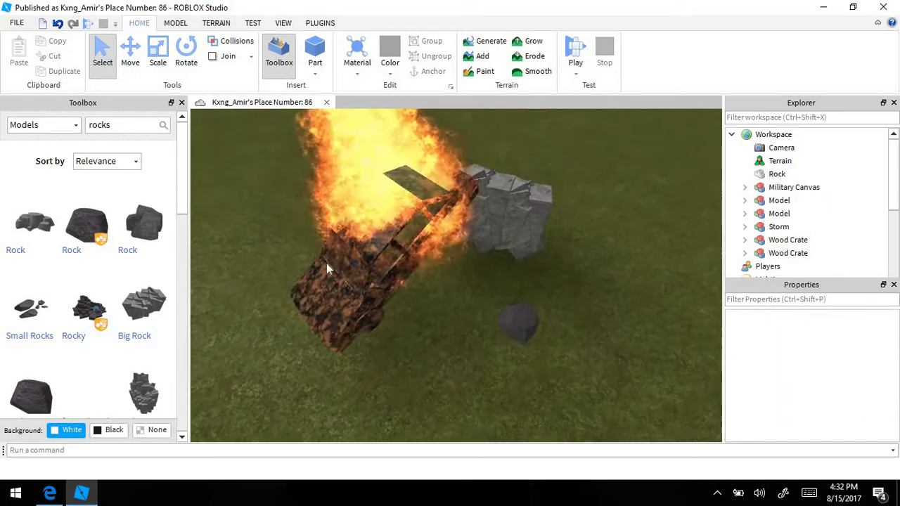
# Step: Scale the burning car down slightly and inspect it beside the large rock
pyautogui.click(157, 53)
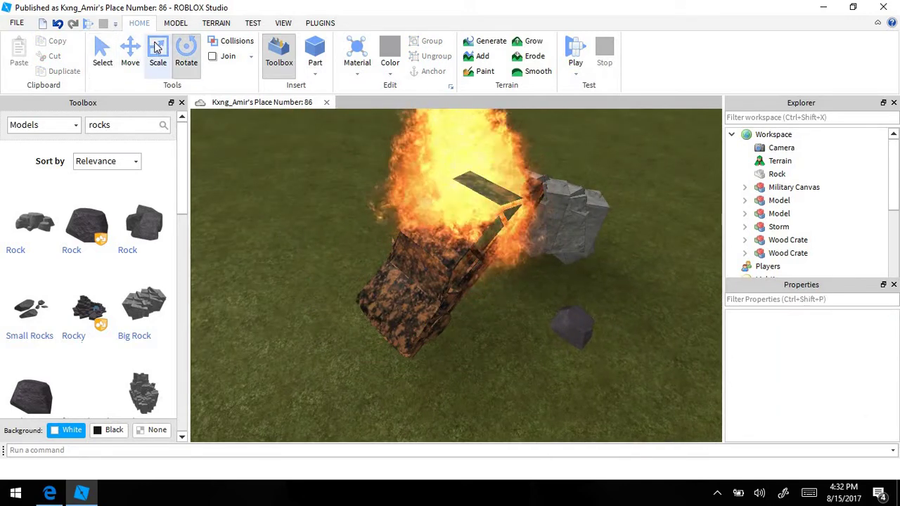
pyautogui.click(394, 316)
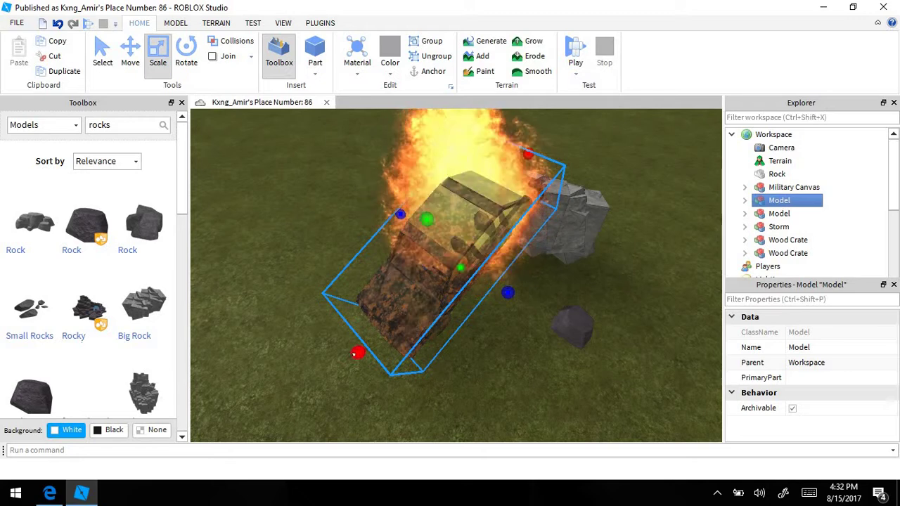
pyautogui.moveTo(374, 361); pyautogui.dragTo(398, 329)
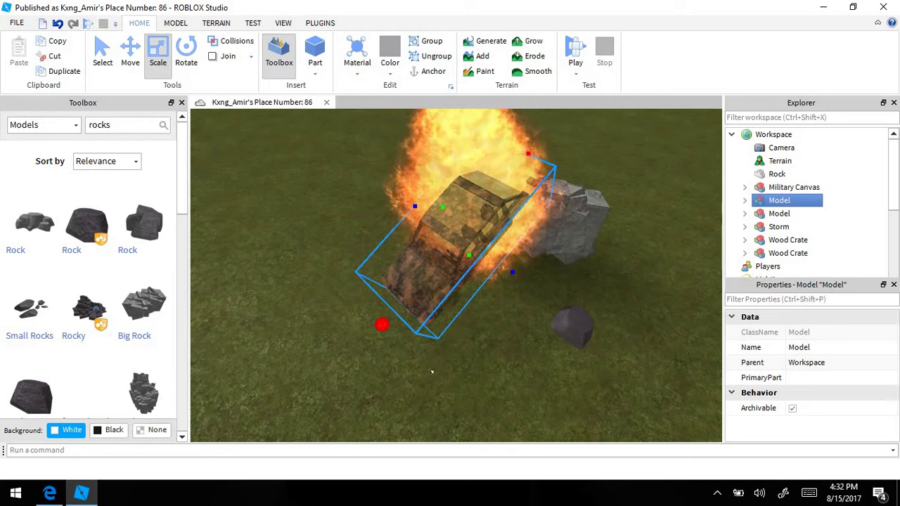
pyautogui.click(530, 385)
pyautogui.scroll(5, 528, 384)
pyautogui.moveTo(527, 384); pyautogui.dragTo(469, 264, button='right')
pyautogui.scroll(-5, 450, 246)
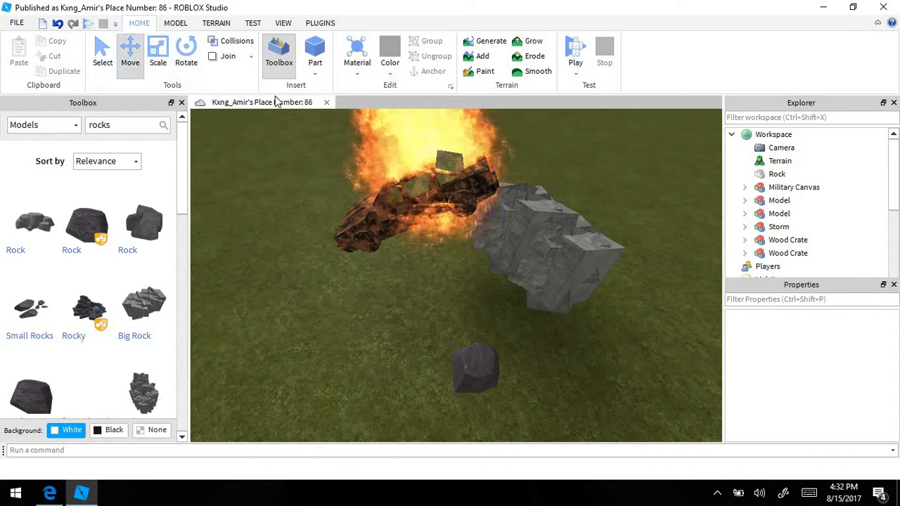
# Step: Select the burning car and the small rock with the Move tool and examine how the car sits against the large rock
pyautogui.click(371, 199)
pyautogui.press('f')
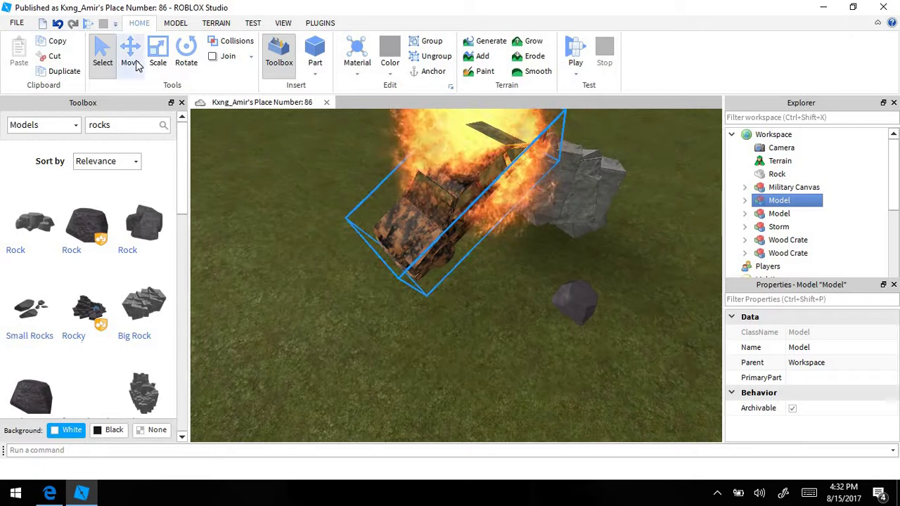
pyautogui.click(135, 50)
pyautogui.press('d')
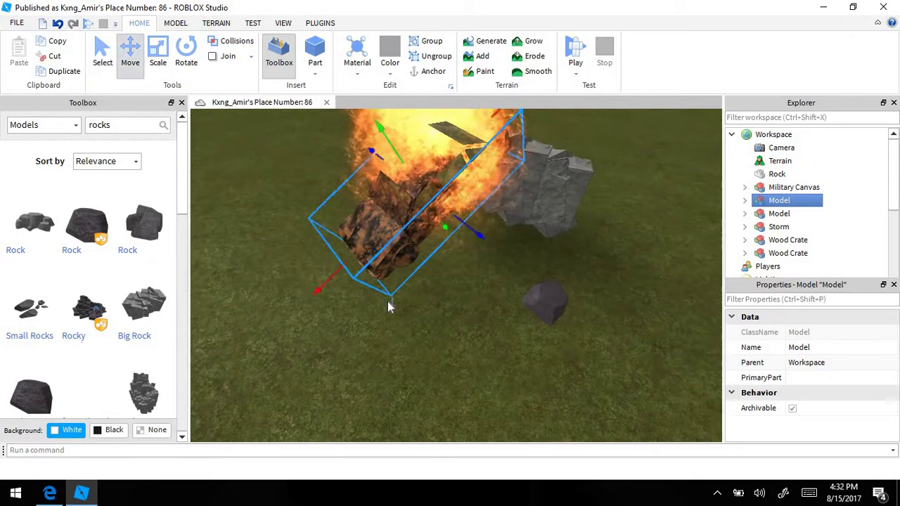
pyautogui.press('w')
pyautogui.moveTo(235, 195); pyautogui.dragTo(446, 344)
pyautogui.click(447, 344)
pyautogui.scroll(-5, 419, 357)
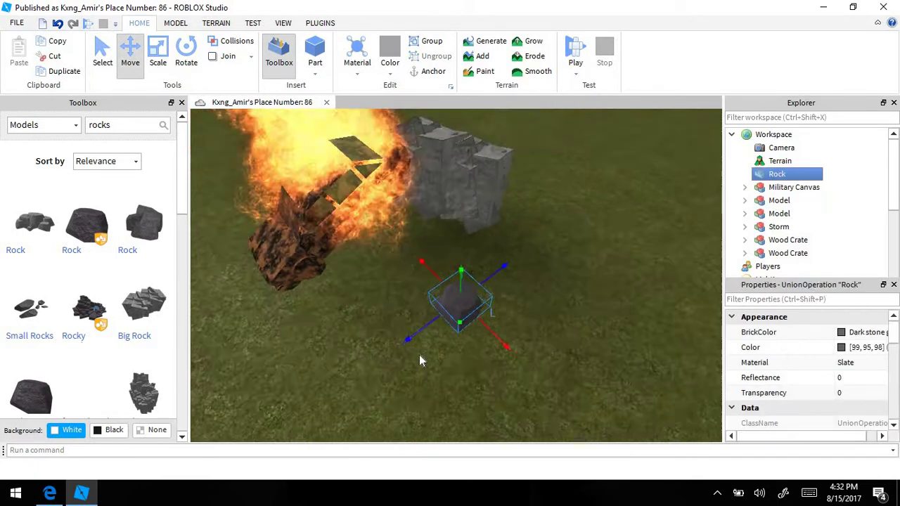
pyautogui.click(419, 357)
pyautogui.scroll(5, 416, 355)
pyautogui.moveTo(418, 356); pyautogui.dragTo(417, 355, button='right')
pyautogui.scroll(-4, 417, 355)
pyautogui.press('w')
pyautogui.press('s')
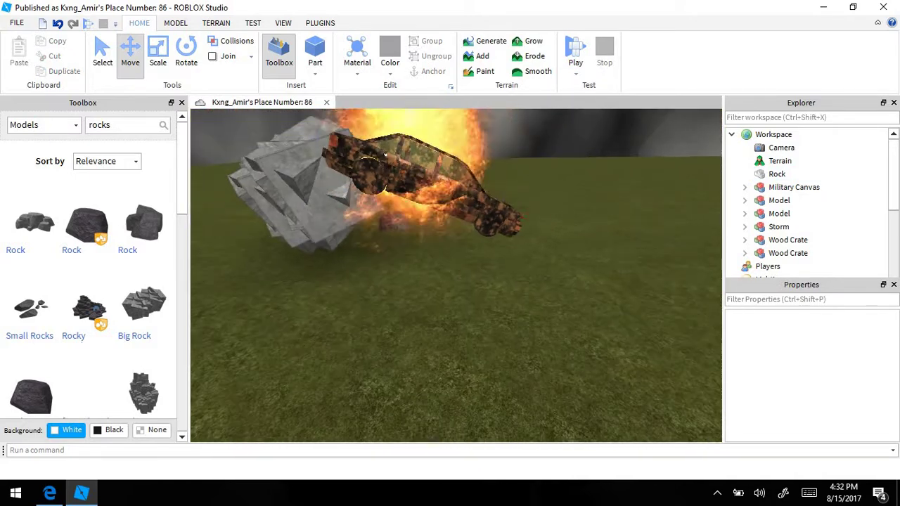
# Step: Lower the burning car and the large rock behind it closer to the ground with the Move tool
pyautogui.click(370, 185)
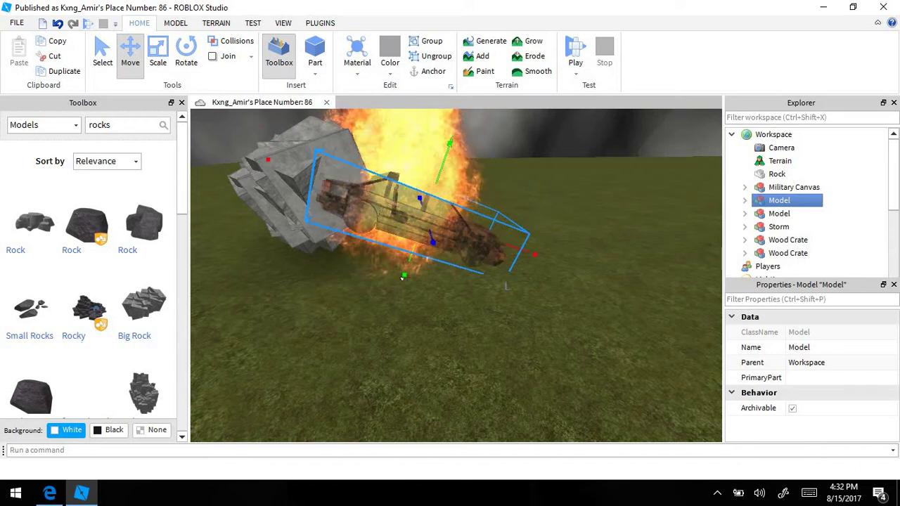
pyautogui.click(404, 343)
pyautogui.press('w')
pyautogui.moveTo(404, 343); pyautogui.dragTo(404, 343, button='right')
pyautogui.press('w')
pyautogui.click(402, 314)
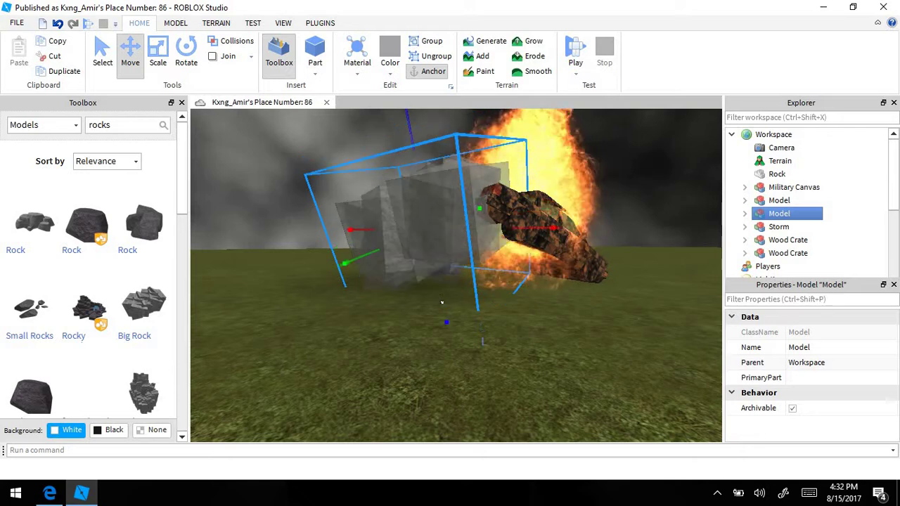
pyautogui.click(429, 344)
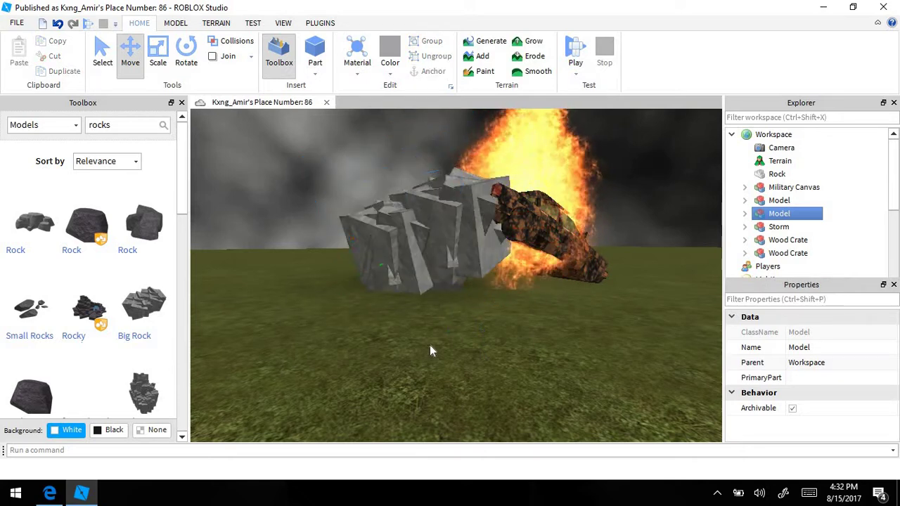
pyautogui.moveTo(430, 344); pyautogui.dragTo(437, 349, button='right')
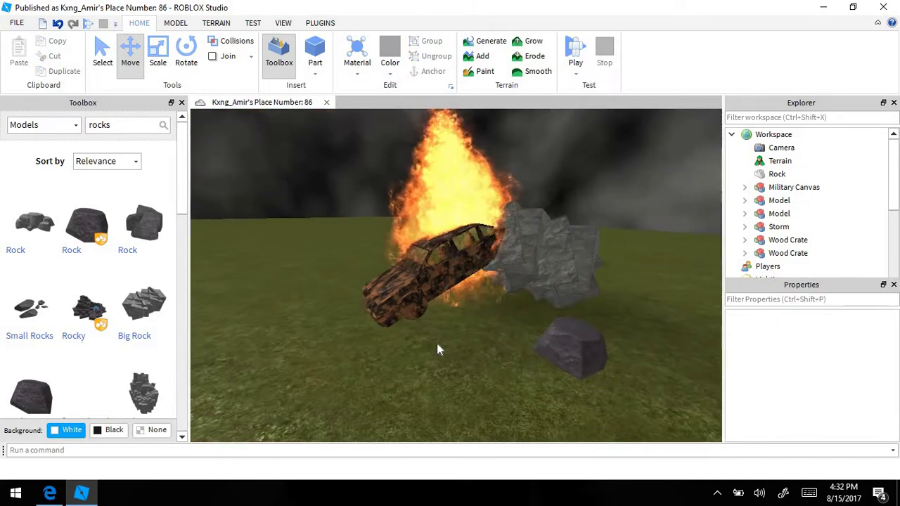
# Step: Remove the small dark rock beside the burning car
pyautogui.click(568, 352)
pyautogui.rightClick(568, 355)
pyautogui.click(640, 131)
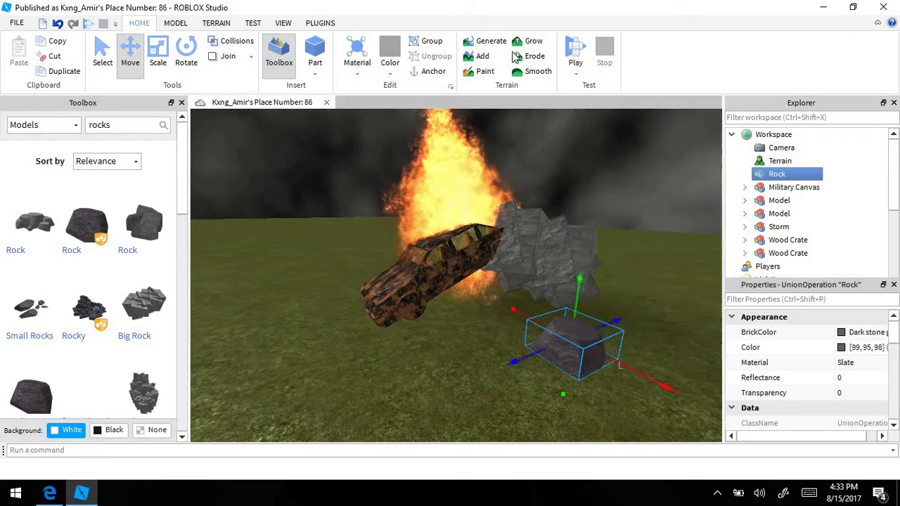
# Step: Add a spawn location and move it down onto the grass beside the burning car
pyautogui.click(175, 24)
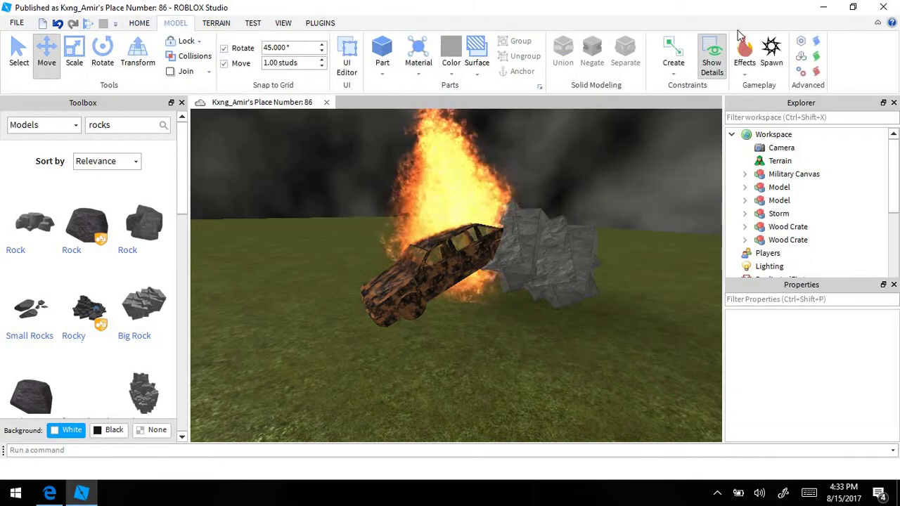
pyautogui.click(771, 56)
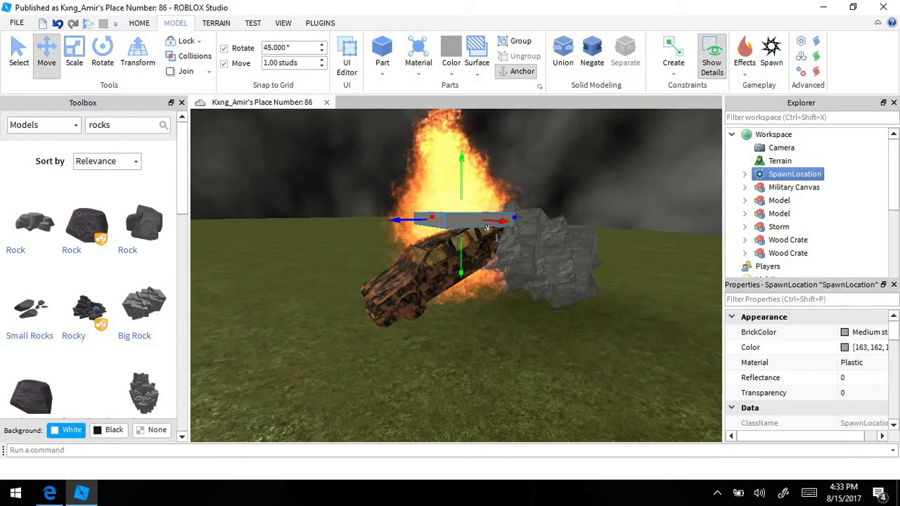
pyautogui.moveTo(502, 222); pyautogui.dragTo(638, 277)
pyautogui.moveTo(639, 277); pyautogui.dragTo(497, 264, button='right')
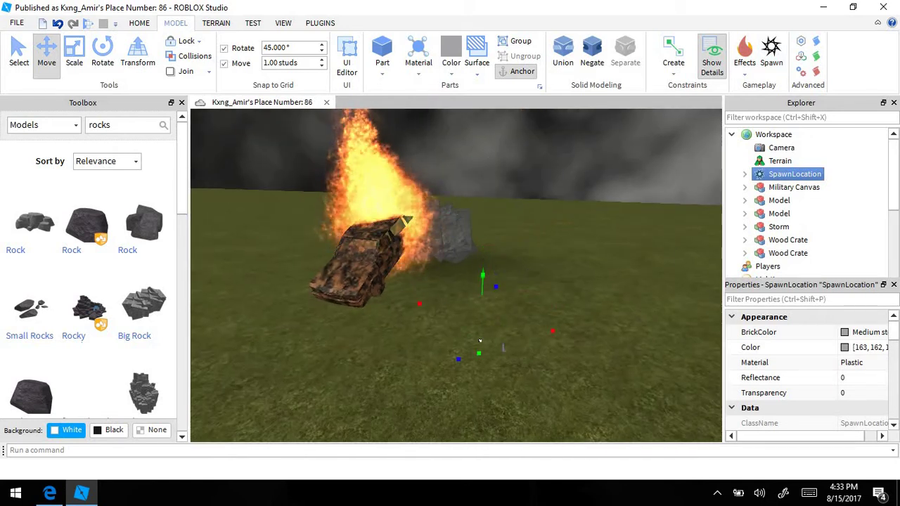
pyautogui.moveTo(480, 322); pyautogui.dragTo(480, 330)
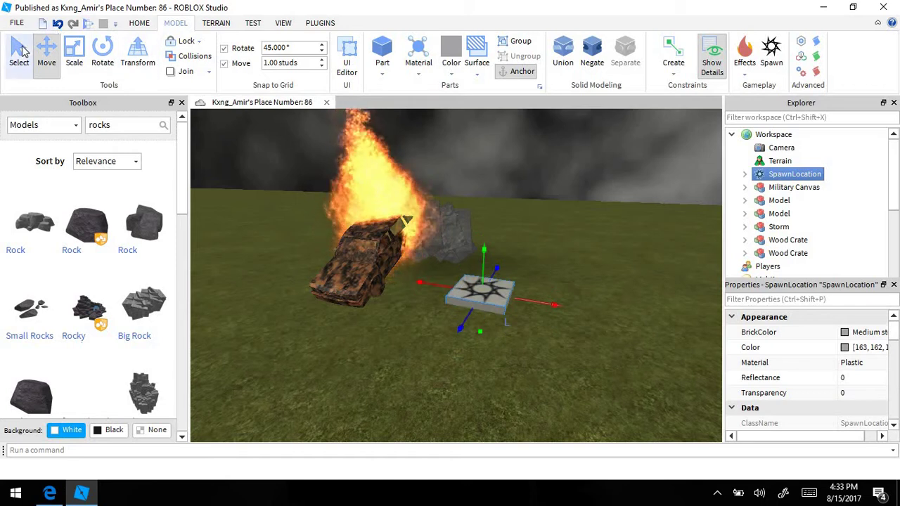
pyautogui.moveTo(502, 288); pyautogui.dragTo(476, 287)
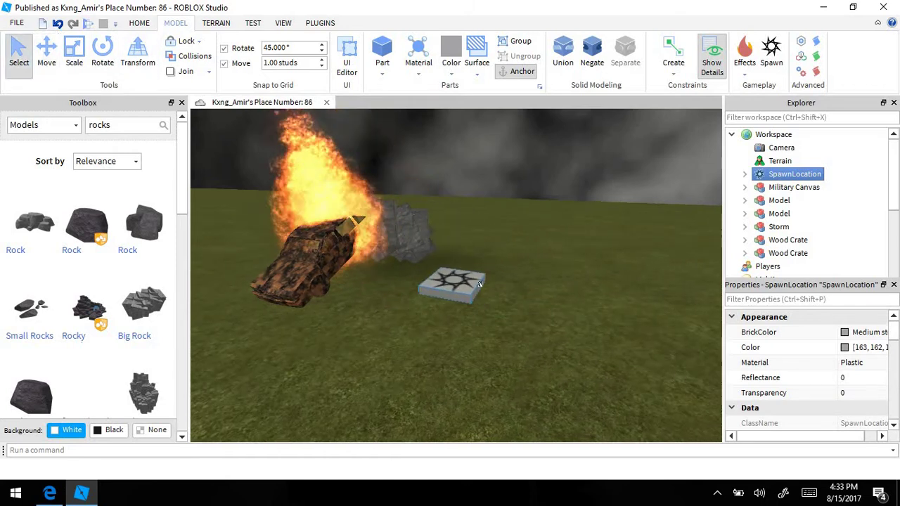
pyautogui.click(441, 333)
# Step: Search the model library for "guy bleeding" and browse the models found
pyautogui.scroll(4, 442, 332)
pyautogui.scroll(-3, 442, 333)
pyautogui.scroll(5, 441, 332)
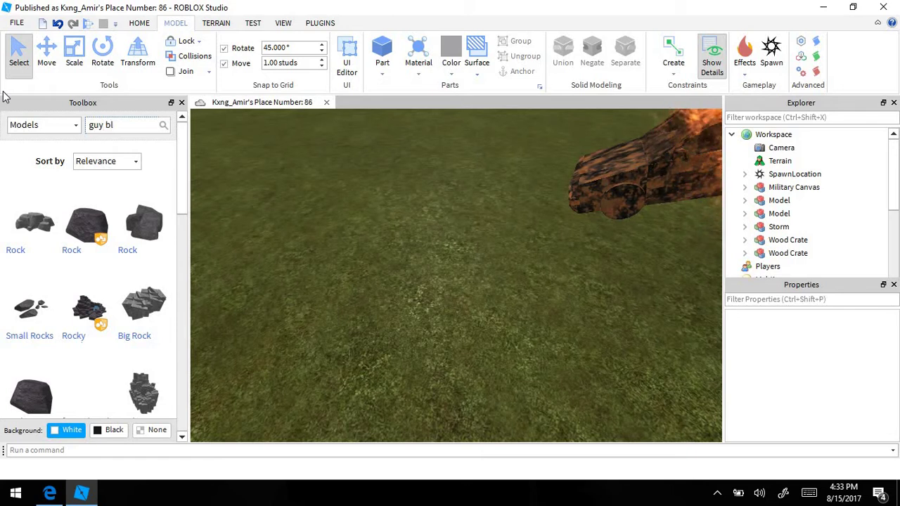
pyautogui.write('guy bleeding')
pyautogui.press('Return')
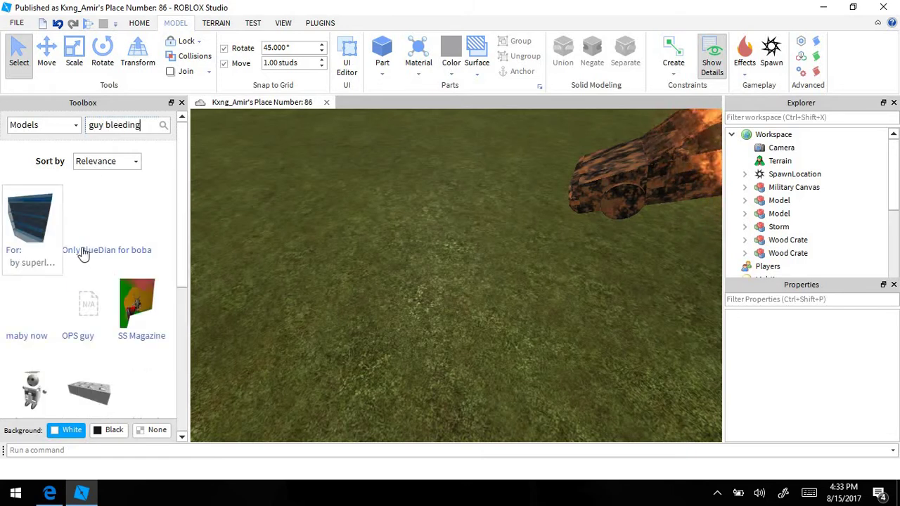
pyautogui.scroll(-5, 92, 280)
pyautogui.scroll(5, 90, 272)
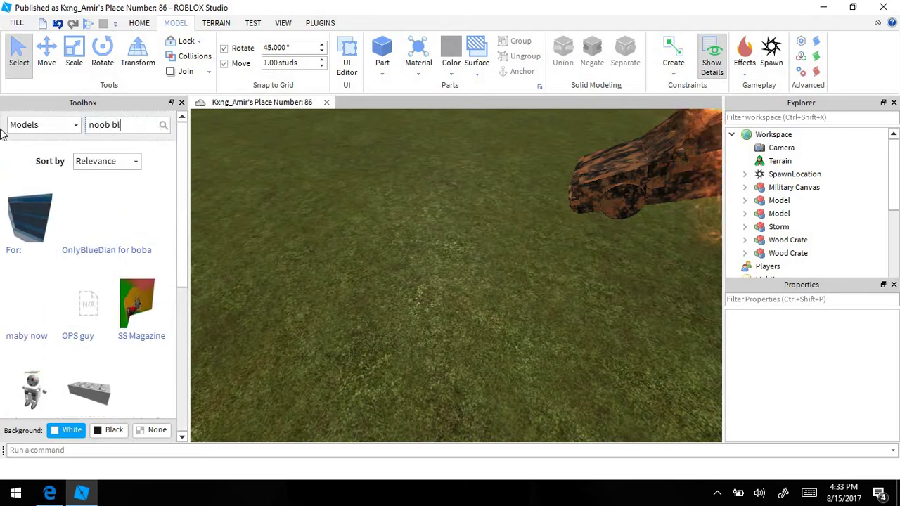
# Step: Search the model library for "noob bleeding" and look through the results
pyautogui.write('ding')
pyautogui.press('Return')
pyautogui.moveTo(377, 281); pyautogui.dragTo(485, 271, button='right')
pyautogui.scroll(-2, 97, 268)
pyautogui.scroll(2, 117, 173)
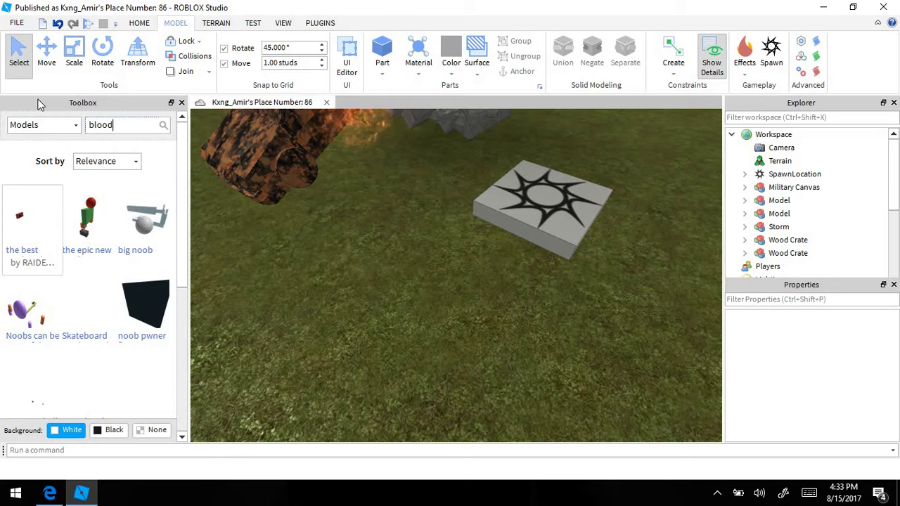
# Step: Search the model library for "blood" and place the "Mauled corpse" model on the grass near the burning car
pyautogui.press('Return')
pyautogui.moveTo(340, 327); pyautogui.dragTo(295, 309, button='right')
pyautogui.scroll(-1, 121, 211)
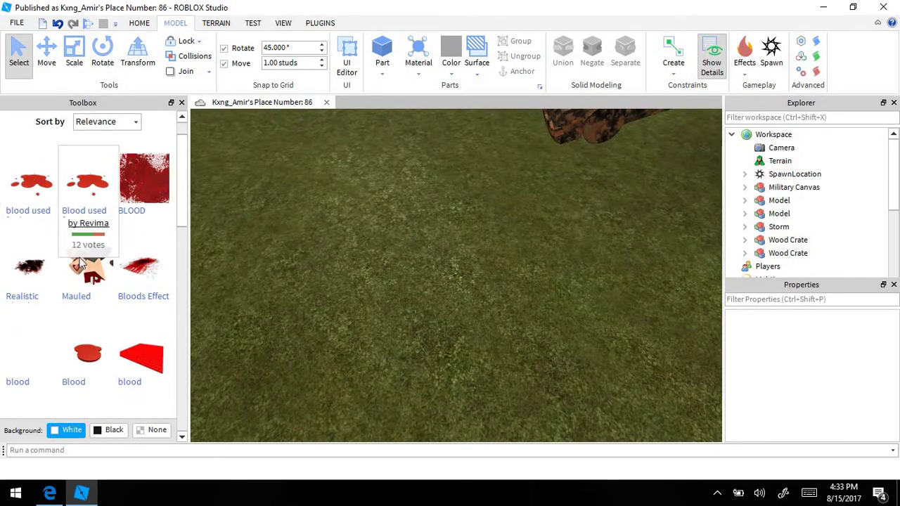
pyautogui.moveTo(90, 274); pyautogui.dragTo(410, 212)
pyautogui.click(449, 310)
pyautogui.scroll(-4, 449, 310)
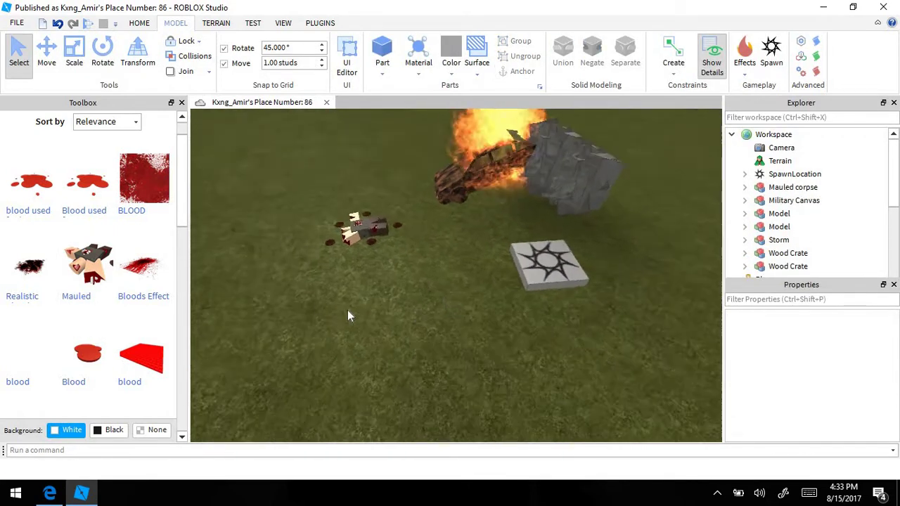
pyautogui.scroll(2, 347, 310)
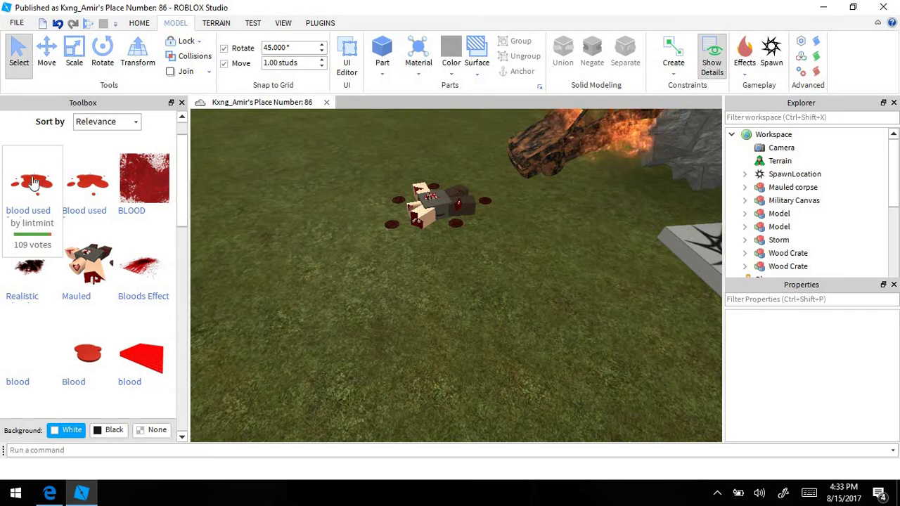
# Step: Browse the library models found for "blood"
pyautogui.scroll(-5, 129, 267)
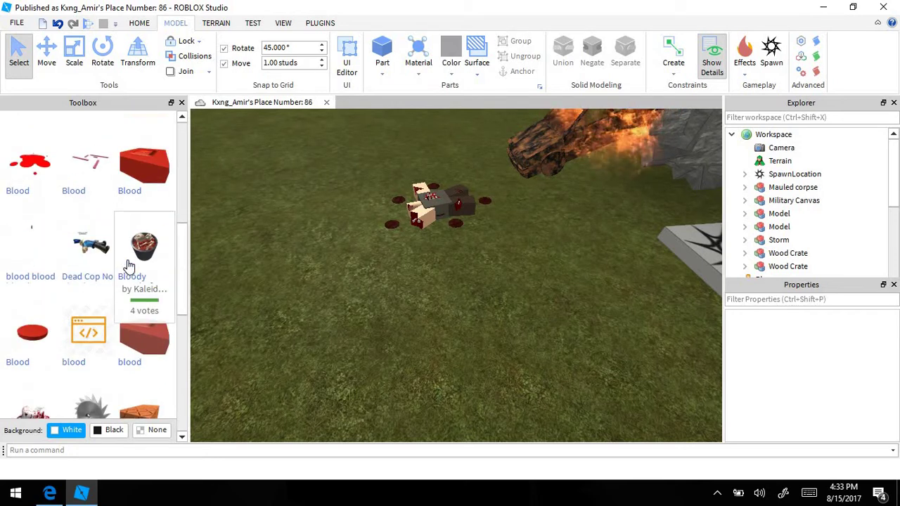
pyautogui.scroll(-6, 129, 265)
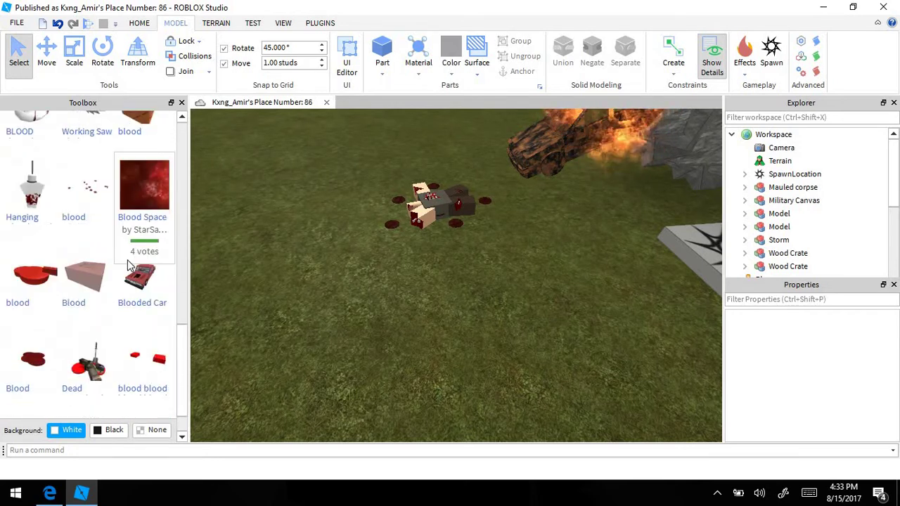
pyautogui.scroll(-1, 113, 309)
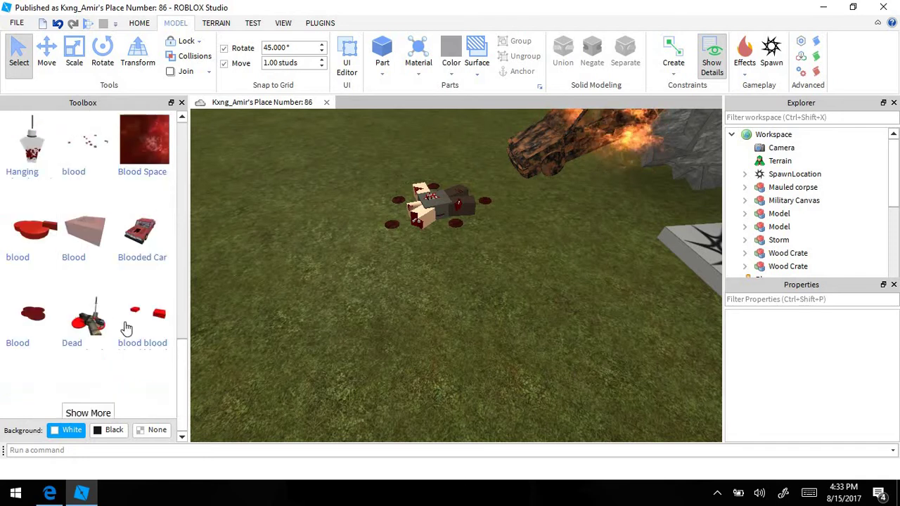
pyautogui.scroll(10, 109, 282)
pyautogui.scroll(-4, 104, 277)
pyautogui.scroll(-5, 104, 278)
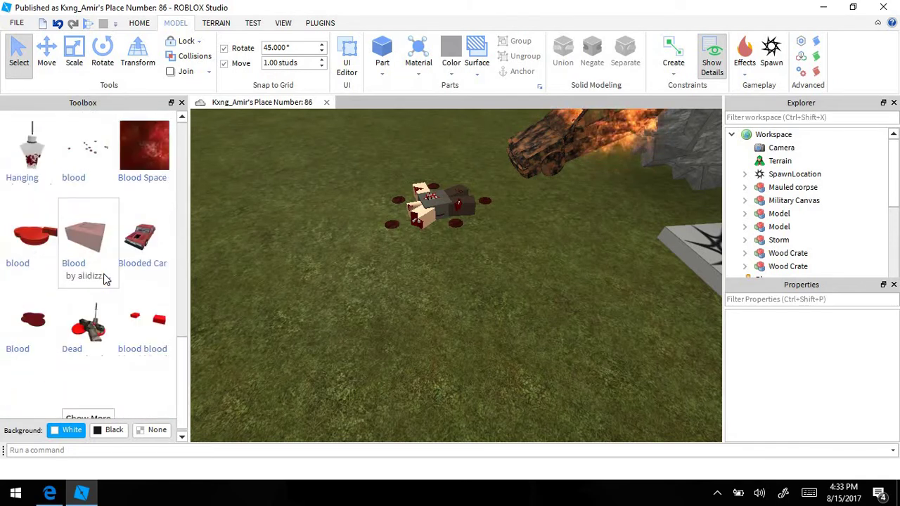
pyautogui.scroll(9, 164, 246)
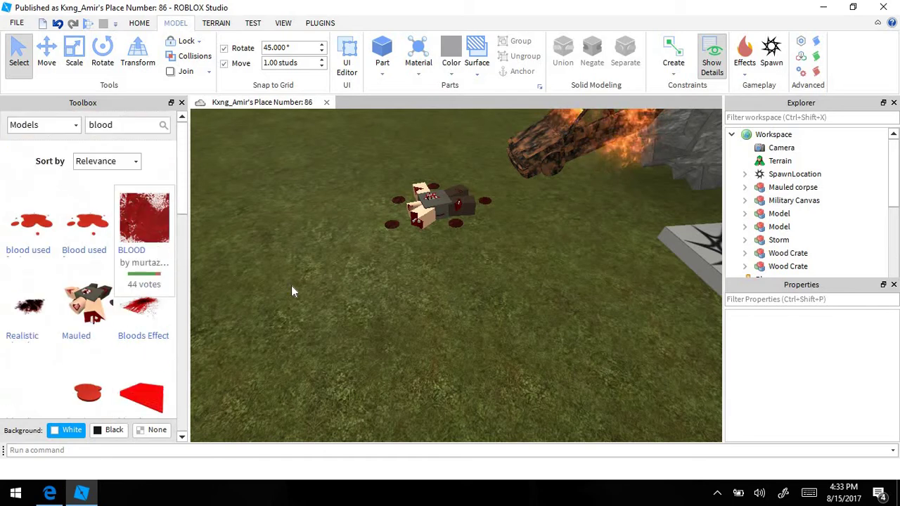
# Step: Examine the mauled corpse and its surroundings near the burning car and spawn from several angles
pyautogui.moveTo(348, 282); pyautogui.dragTo(351, 306, button='right')
pyautogui.scroll(4, 348, 281)
pyautogui.scroll(-4, 332, 274)
pyautogui.scroll(4, 426, 370)
pyautogui.moveTo(425, 369); pyautogui.dragTo(425, 370, button='right')
pyautogui.scroll(-3, 425, 370)
pyautogui.scroll(3, 425, 369)
pyautogui.scroll(-3, 426, 369)
pyautogui.moveTo(425, 370); pyautogui.dragTo(531, 416)
pyautogui.scroll(-4, 531, 416)
pyautogui.click(427, 398)
pyautogui.moveTo(427, 397); pyautogui.dragTo(457, 383, button='right')
pyautogui.scroll(-3, 377, 268)
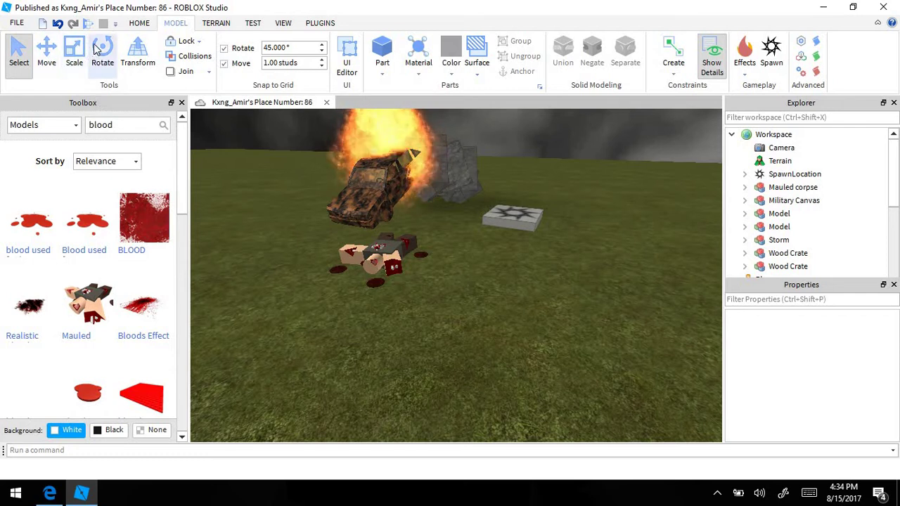
# Step: Rotate the Mauled corpse model on the grass near the burning car
pyautogui.click(363, 263)
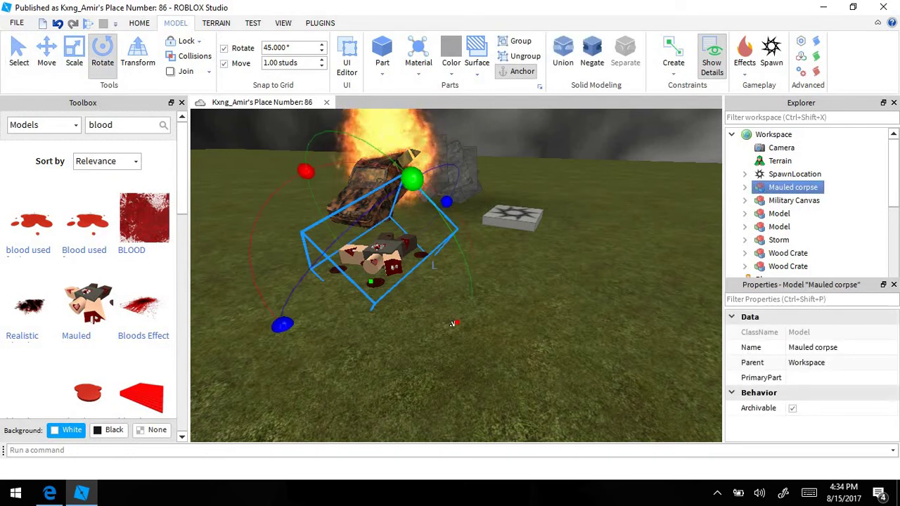
pyautogui.click(426, 378)
pyautogui.moveTo(417, 337); pyautogui.dragTo(426, 243, button='right')
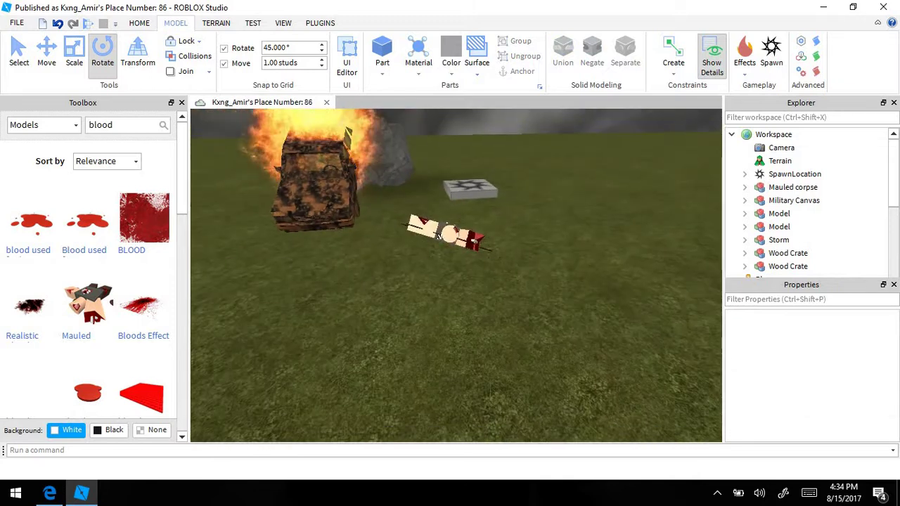
pyautogui.click(425, 262)
pyautogui.moveTo(354, 264); pyautogui.dragTo(345, 310)
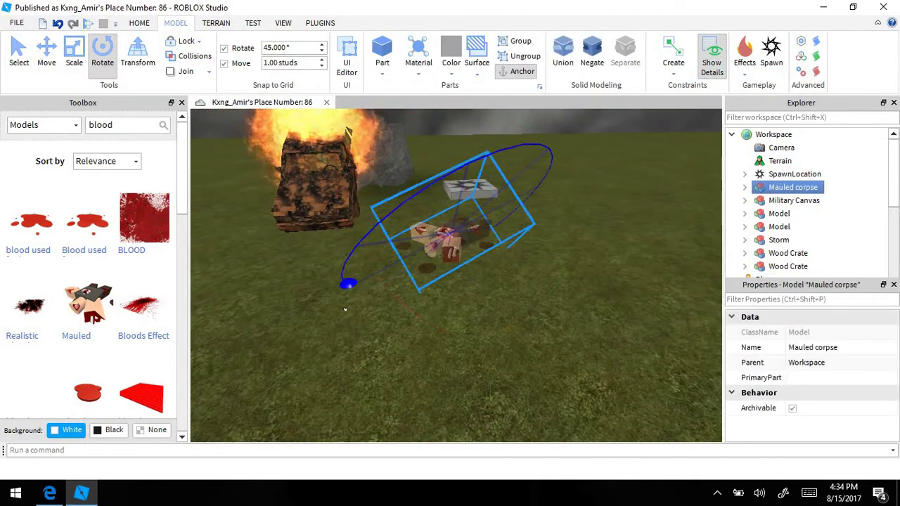
pyautogui.click(411, 354)
pyautogui.click(444, 237)
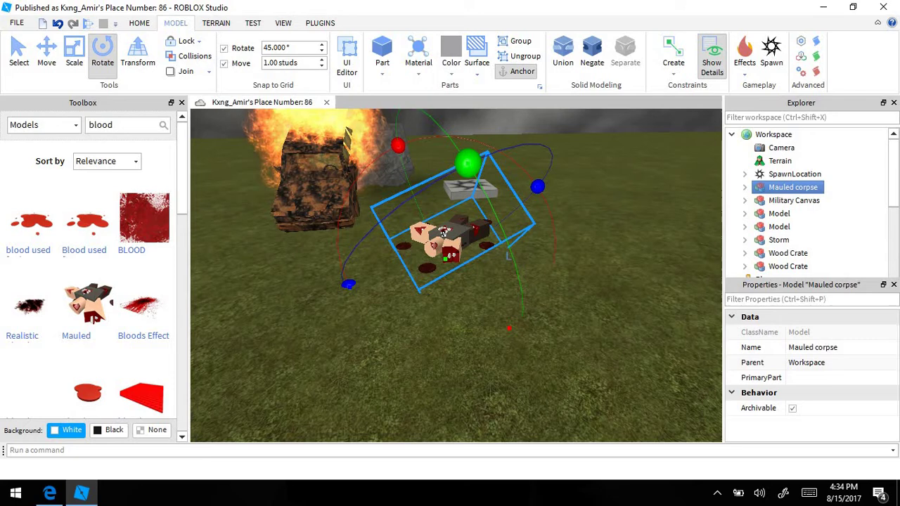
pyautogui.click(438, 378)
pyautogui.moveTo(438, 378); pyautogui.dragTo(438, 378, button='right')
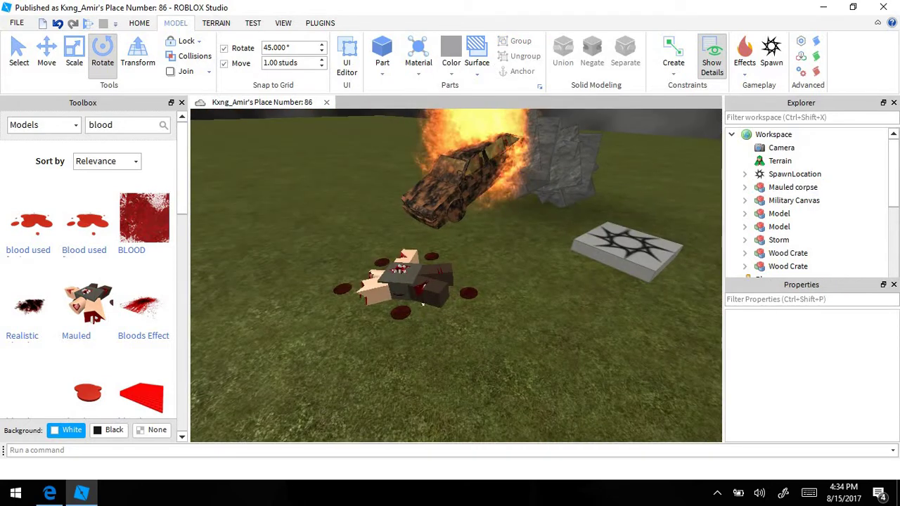
# Step: Shift the Mauled corpse slightly on the grass and adjust its height with the Move tool
pyautogui.moveTo(422, 305); pyautogui.dragTo(443, 321)
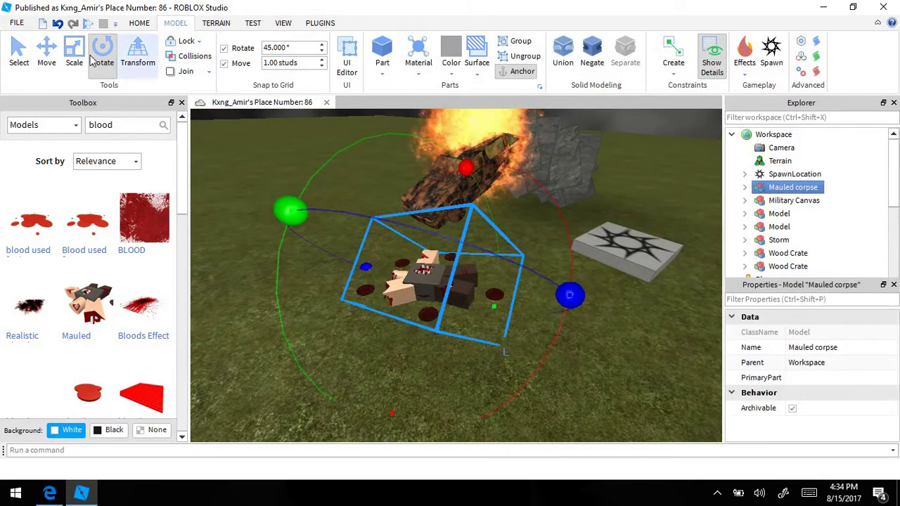
pyautogui.moveTo(314, 348); pyautogui.dragTo(314, 348, button='right')
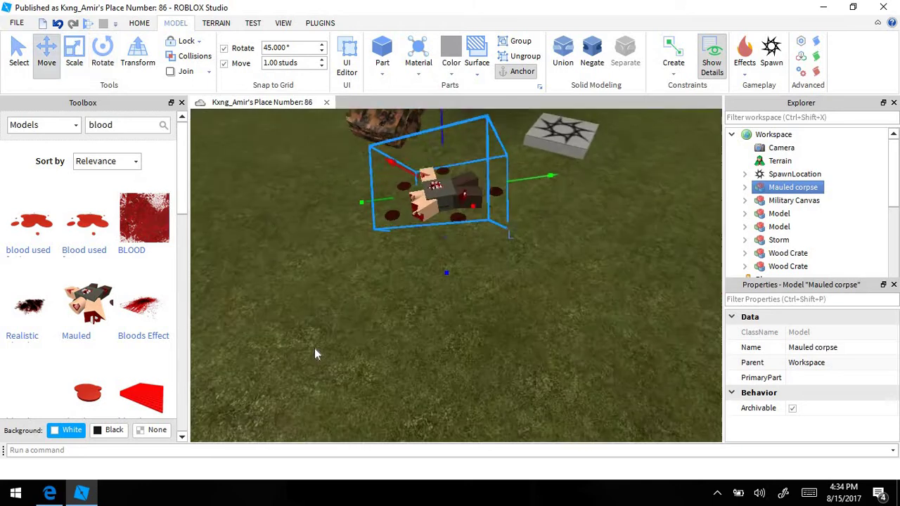
pyautogui.scroll(3, 314, 348)
pyautogui.moveTo(431, 266); pyautogui.dragTo(438, 269)
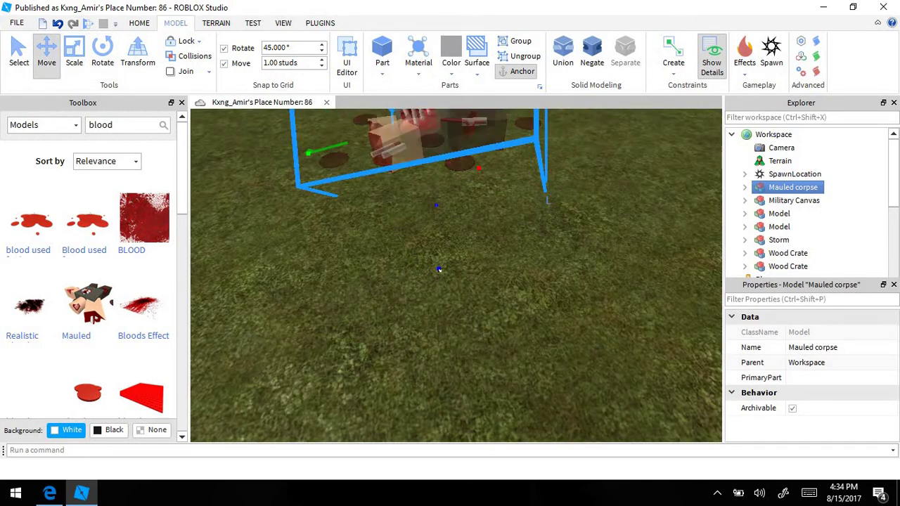
pyautogui.click(421, 332)
# Step: Clear the "blood" model search to return to the suggested models and go to the open grass away from the burning car
pyautogui.moveTo(420, 332); pyautogui.dragTo(421, 332, button='right')
pyautogui.scroll(-4, 421, 331)
pyautogui.scroll(2, 420, 331)
pyautogui.scroll(-4, 420, 332)
pyautogui.scroll(4, 349, 346)
pyautogui.moveTo(349, 346); pyautogui.dragTo(313, 332, button='right')
pyautogui.scroll(3, 349, 346)
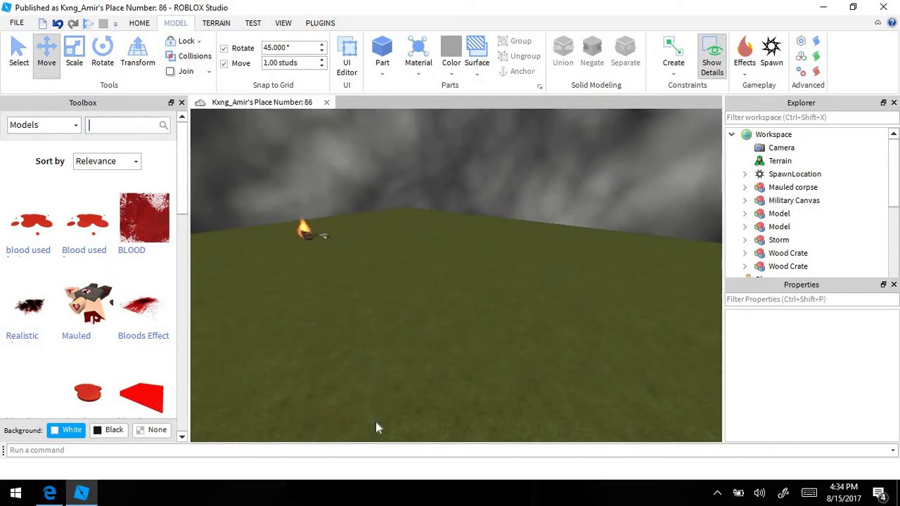
pyautogui.write('aw')
pyautogui.moveTo(507, 331); pyautogui.dragTo(523, 332, button='right')
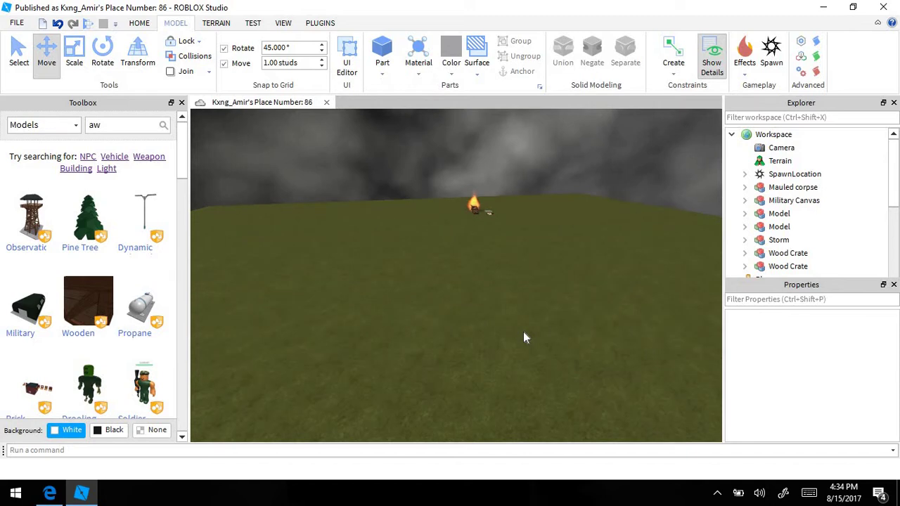
pyautogui.press('w')
pyautogui.press('a')
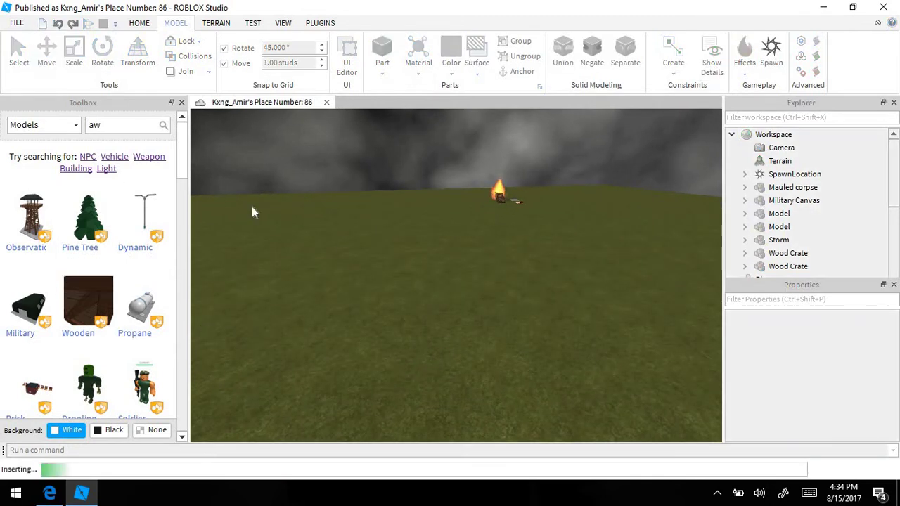
# Step: Insert a Pine Tree and position it on the grass in front of the military tent
pyautogui.moveTo(415, 258); pyautogui.dragTo(378, 399)
pyautogui.click(455, 398)
pyautogui.press('s')
pyautogui.moveTo(455, 398); pyautogui.dragTo(455, 398, button='right')
pyautogui.press('d')
pyautogui.moveTo(510, 294); pyautogui.dragTo(310, 376)
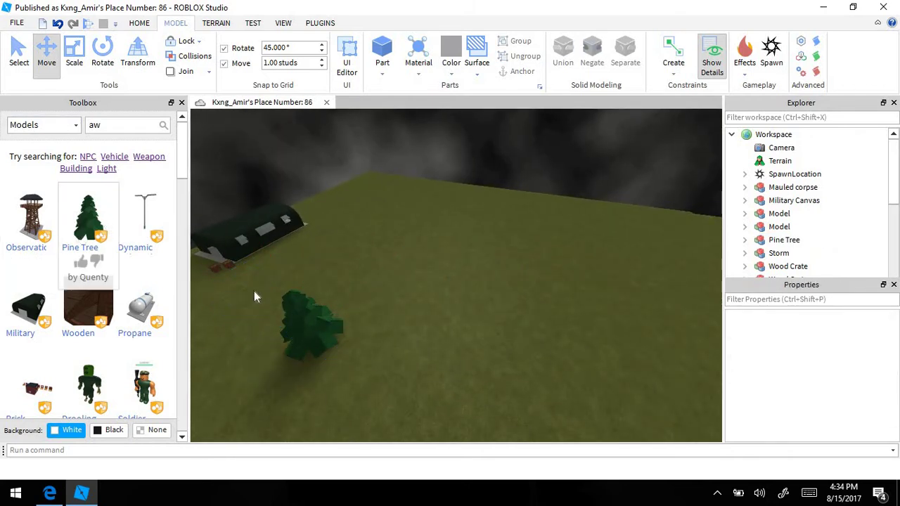
# Step: Insert a second Pine Tree and place it on the grass, spaced apart from the first
pyautogui.moveTo(462, 287); pyautogui.dragTo(580, 441)
pyautogui.click(602, 420)
pyautogui.press('s')
pyautogui.moveTo(602, 420); pyautogui.dragTo(317, 356, button='right')
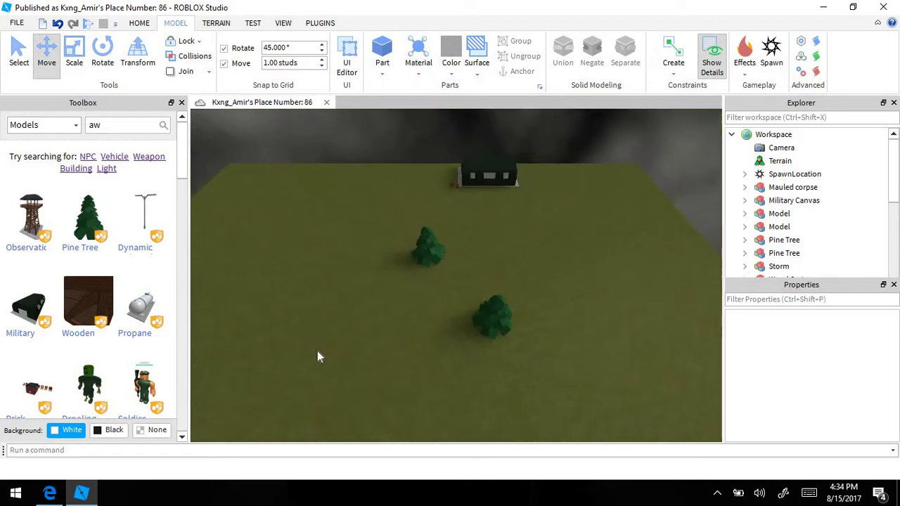
# Step: Insert a third Pine Tree and move it out from between the other two trees
pyautogui.press('s')
pyautogui.moveTo(450, 287); pyautogui.dragTo(457, 249)
pyautogui.moveTo(453, 270); pyautogui.dragTo(458, 249, button='right')
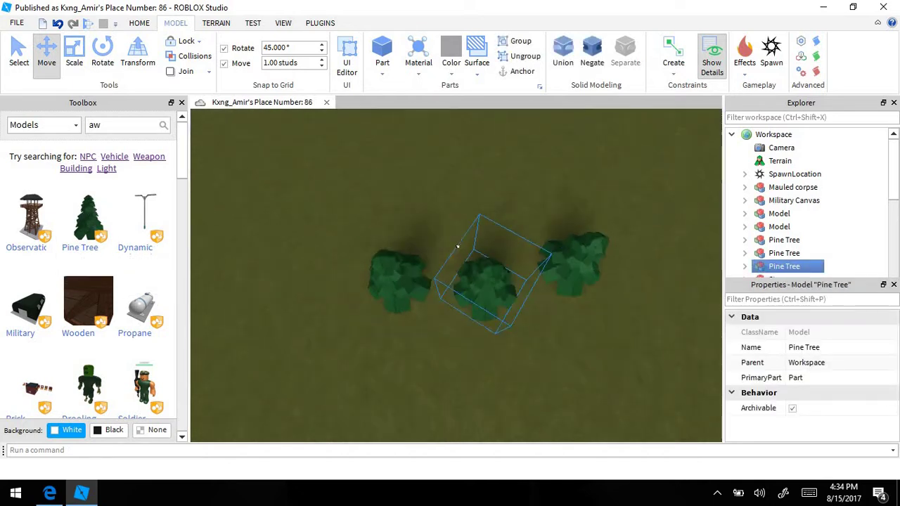
pyautogui.moveTo(458, 249); pyautogui.dragTo(592, 125)
pyautogui.click(461, 241)
pyautogui.moveTo(473, 260); pyautogui.dragTo(415, 211, button='right')
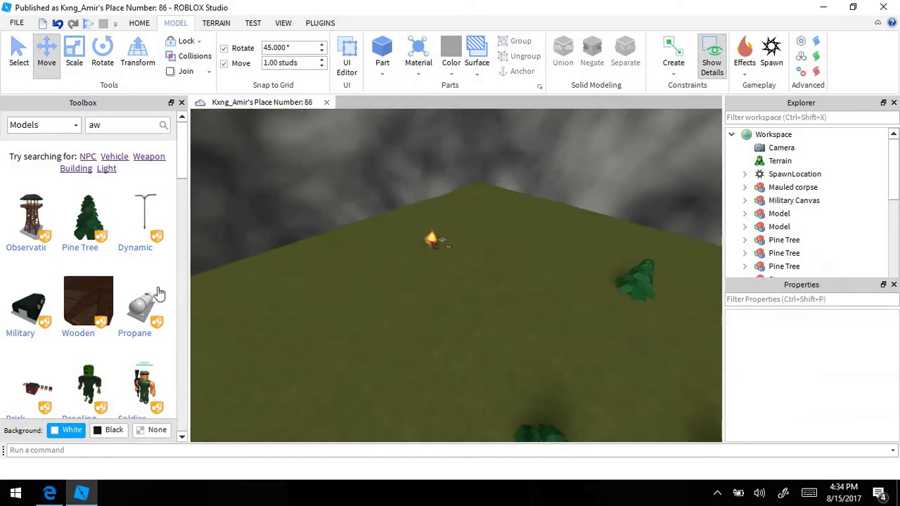
# Step: Add a fourth Pine Tree and move it to a separate spot on the open field
pyautogui.click(105, 218)
pyautogui.click(497, 224)
pyautogui.moveTo(457, 290); pyautogui.dragTo(341, 317)
pyautogui.moveTo(308, 307); pyautogui.dragTo(342, 317, button='right')
pyautogui.moveTo(342, 317); pyautogui.dragTo(319, 303)
pyautogui.click(458, 352)
pyautogui.moveTo(458, 350); pyautogui.dragTo(458, 350, button='right')
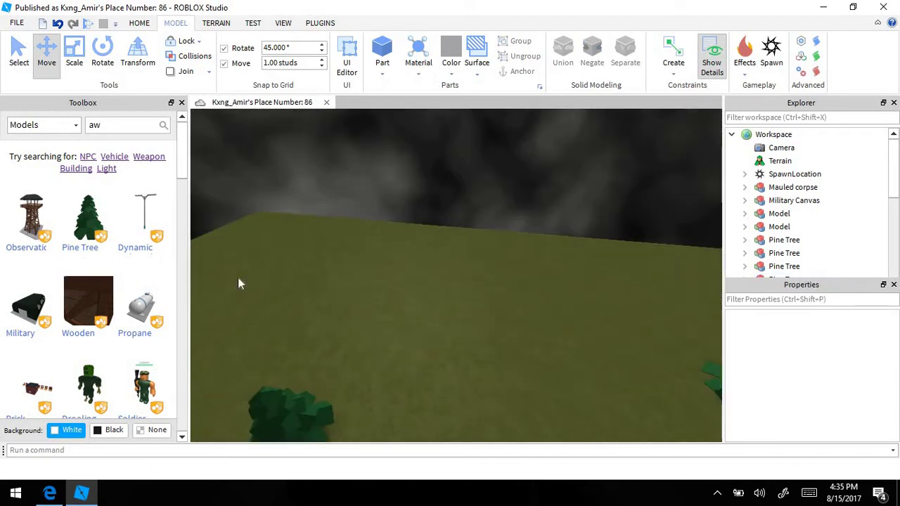
# Step: Add a fifth Pine Tree on the empty grass and adjust its position
pyautogui.click(97, 214)
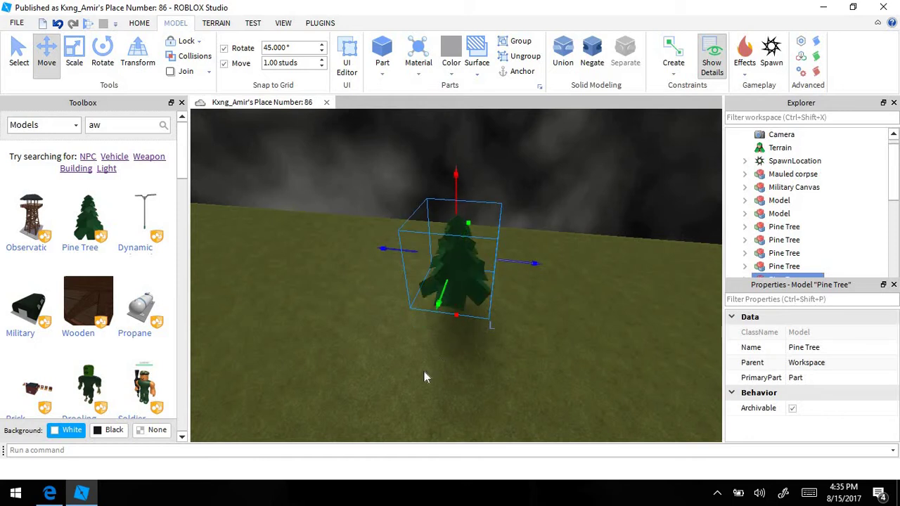
pyautogui.click(424, 371)
pyautogui.moveTo(471, 277); pyautogui.dragTo(444, 241)
pyautogui.click(428, 322)
pyautogui.moveTo(428, 322); pyautogui.dragTo(428, 321, button='right')
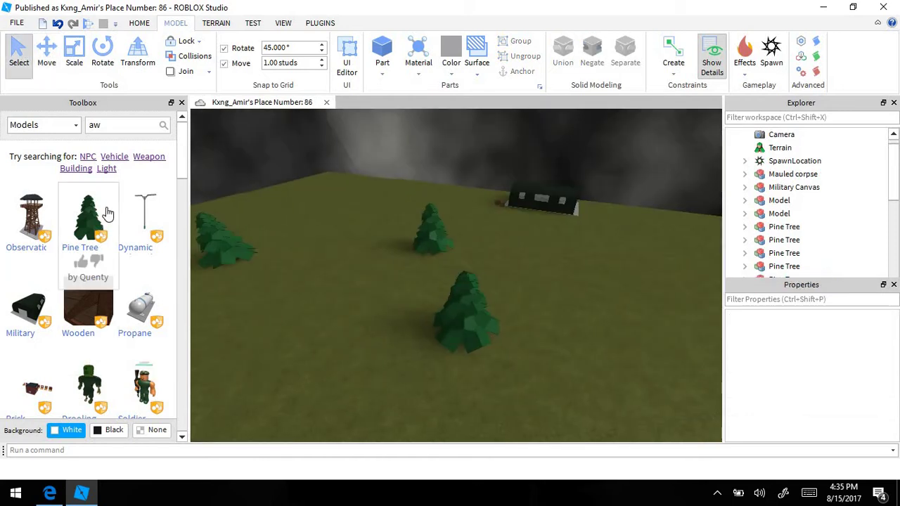
# Step: Insert a sixth Pine Tree among the trees facing the tent and move it away from its neighbours
pyautogui.moveTo(107, 213); pyautogui.dragTo(420, 281)
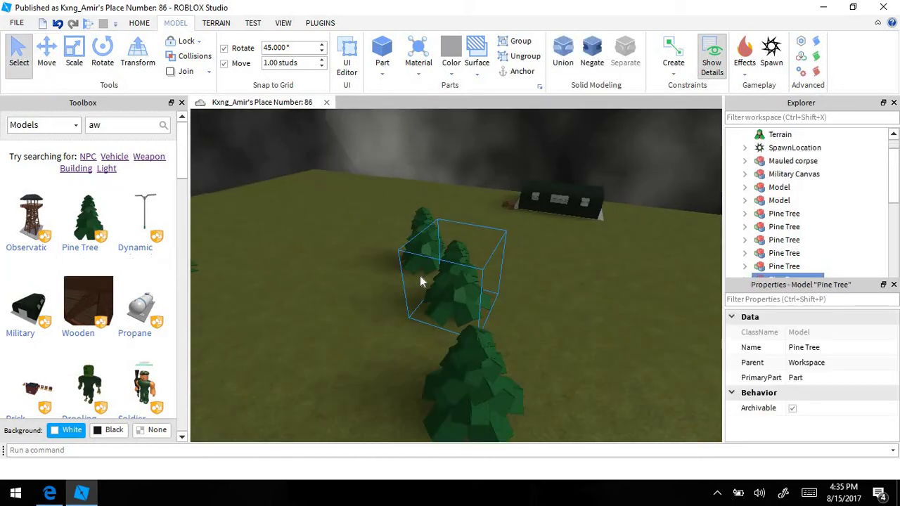
pyautogui.moveTo(332, 258); pyautogui.dragTo(313, 232)
pyautogui.click(433, 287)
pyautogui.moveTo(433, 289); pyautogui.dragTo(621, 240, button='right')
pyautogui.scroll(-1, 621, 241)
# Step: Move the middle Pine Tree sideways toward the burning car to spread the trees more irregularly
pyautogui.moveTo(524, 273); pyautogui.dragTo(443, 256)
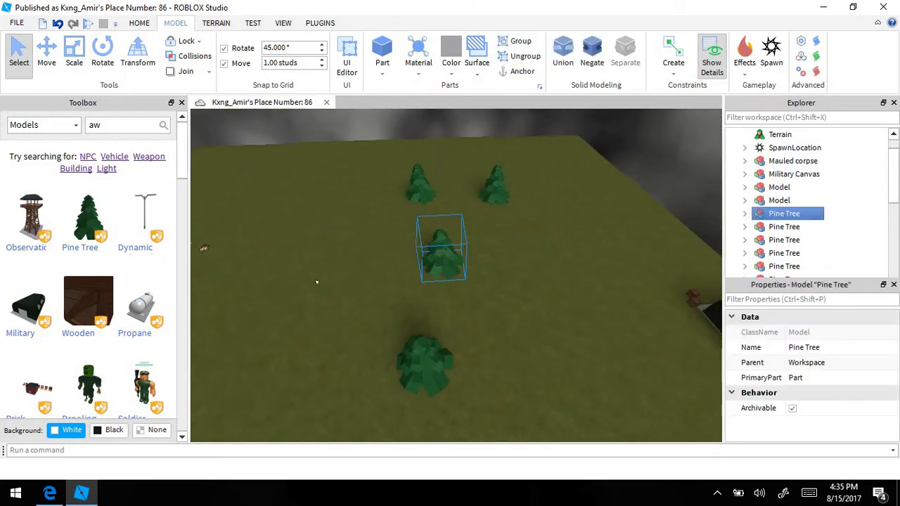
pyautogui.click(431, 326)
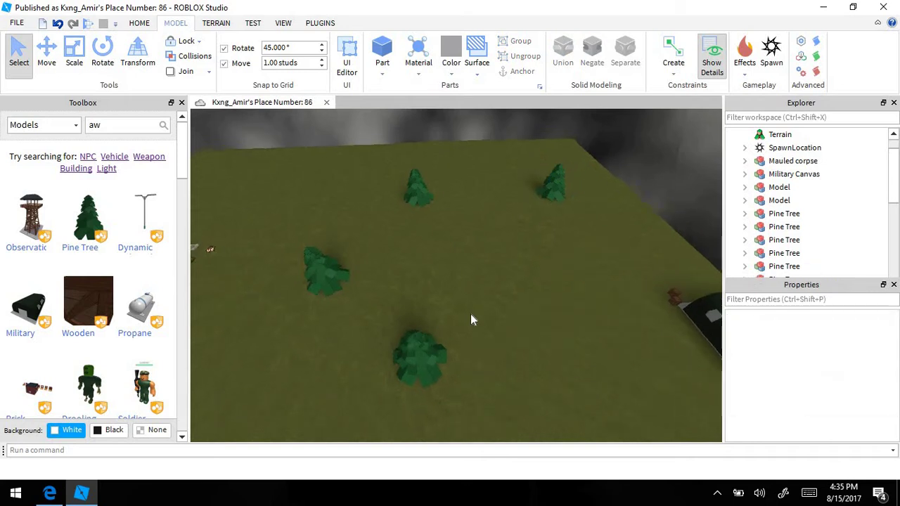
pyautogui.moveTo(470, 313); pyautogui.dragTo(503, 302, button='right')
pyautogui.press('w')
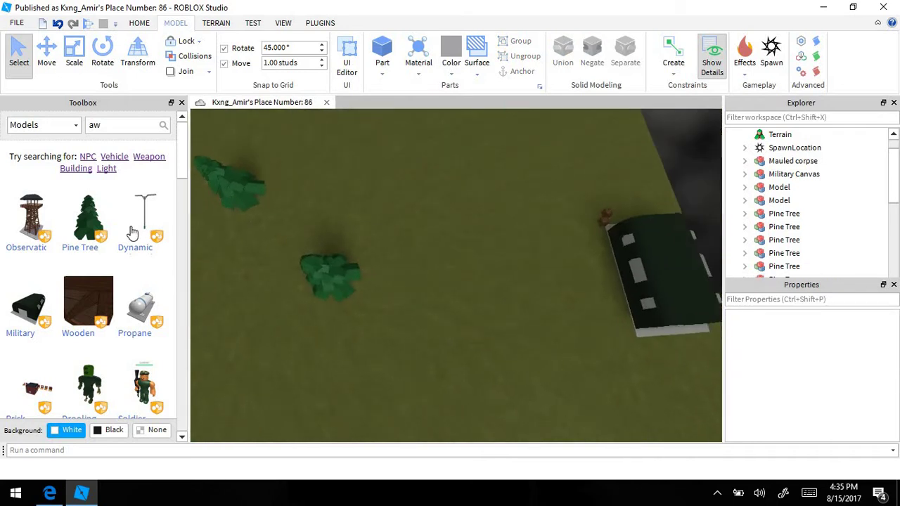
# Step: Insert a seventh Pine Tree and move it toward the field's edge near the military tent
pyautogui.click(90, 218)
pyautogui.moveTo(485, 259); pyautogui.dragTo(641, 144)
pyautogui.click(503, 262)
pyautogui.moveTo(503, 262); pyautogui.dragTo(503, 261, button='right')
pyautogui.press('w')
pyautogui.press('a')
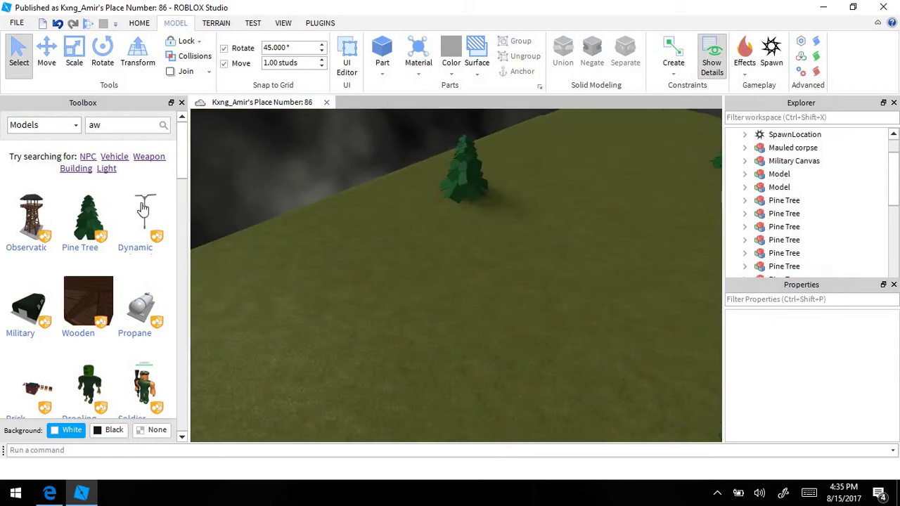
# Step: Place an eighth Pine Tree on the grass close to the previously added one
pyautogui.click(97, 217)
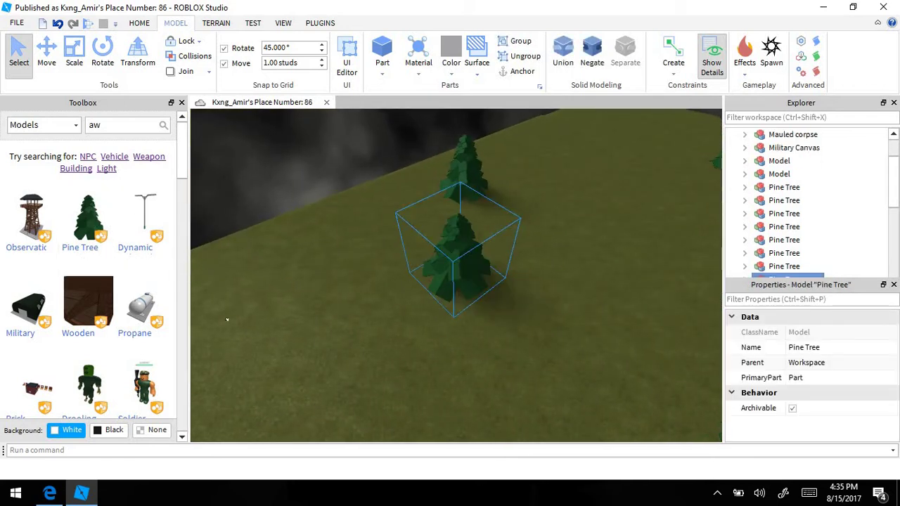
pyautogui.press('w')
pyautogui.press('d')
pyautogui.click(316, 357)
# Step: Go to the tent entrance and search the model library for "clown"
pyautogui.moveTo(394, 329); pyautogui.dragTo(365, 326, button='right')
pyautogui.press('w')
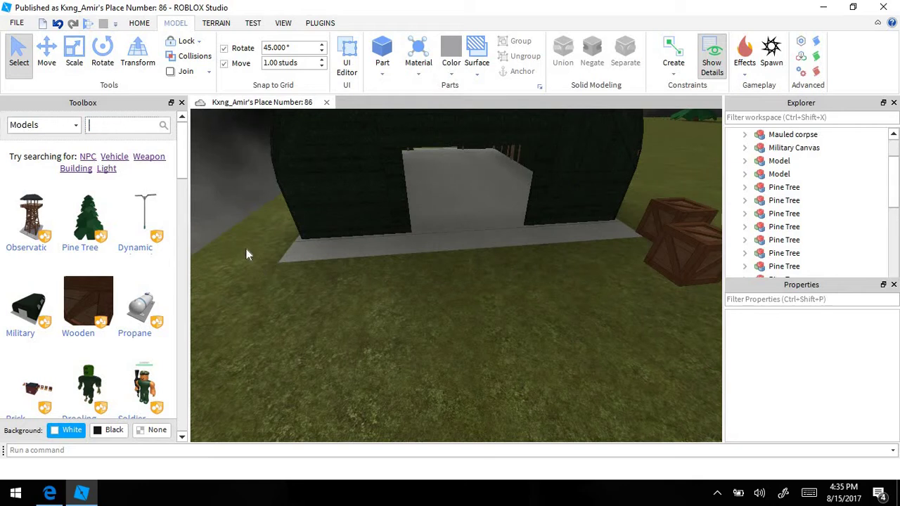
pyautogui.press('Return')
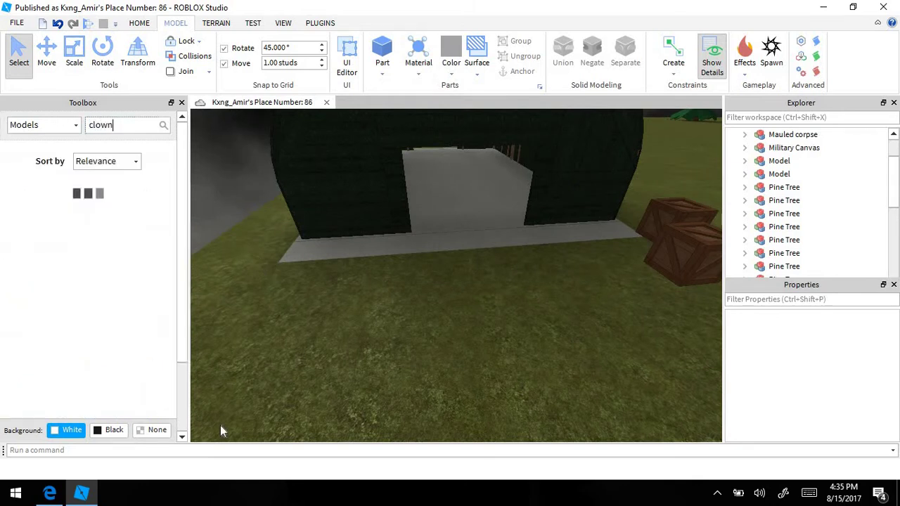
pyautogui.scroll(-1, 93, 269)
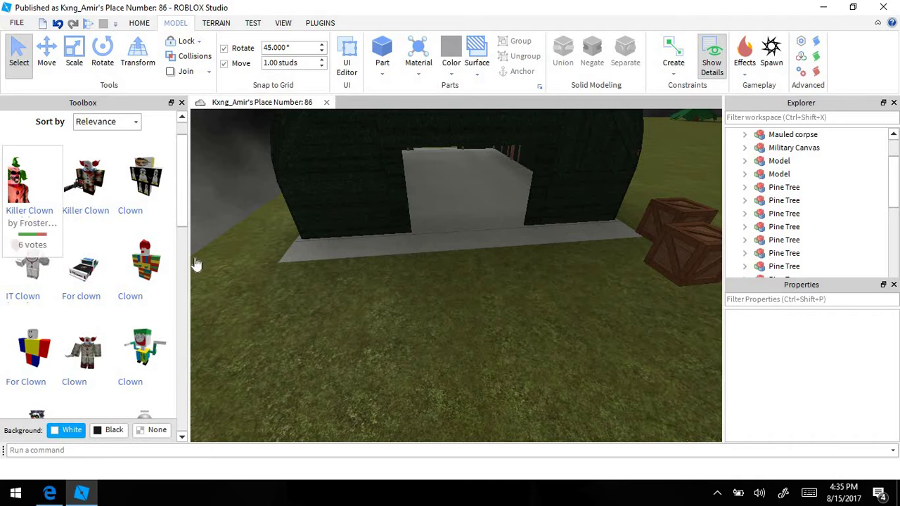
# Step: Insert the green-haired Killer Clown model and move it from the tent to the grass beside the spawn
pyautogui.moveTo(486, 336); pyautogui.dragTo(514, 339)
pyautogui.moveTo(514, 339); pyautogui.dragTo(514, 339, button='right')
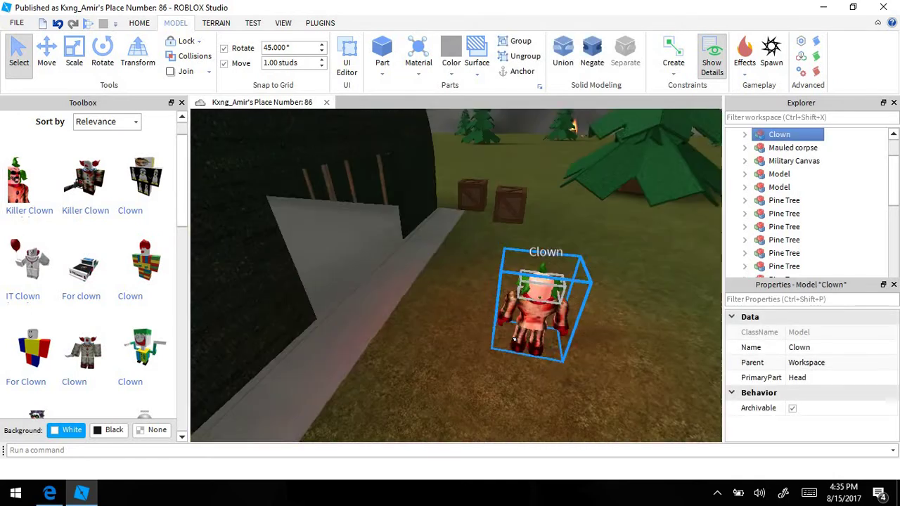
pyautogui.moveTo(514, 339); pyautogui.dragTo(514, 339)
pyautogui.moveTo(514, 339); pyautogui.dragTo(514, 339, button='right')
pyautogui.moveTo(513, 339); pyautogui.dragTo(514, 340)
pyautogui.moveTo(514, 339); pyautogui.dragTo(514, 339, button='right')
pyautogui.moveTo(514, 339); pyautogui.dragTo(515, 339)
pyautogui.moveTo(514, 340); pyautogui.dragTo(514, 339, button='right')
pyautogui.scroll(10, 514, 339)
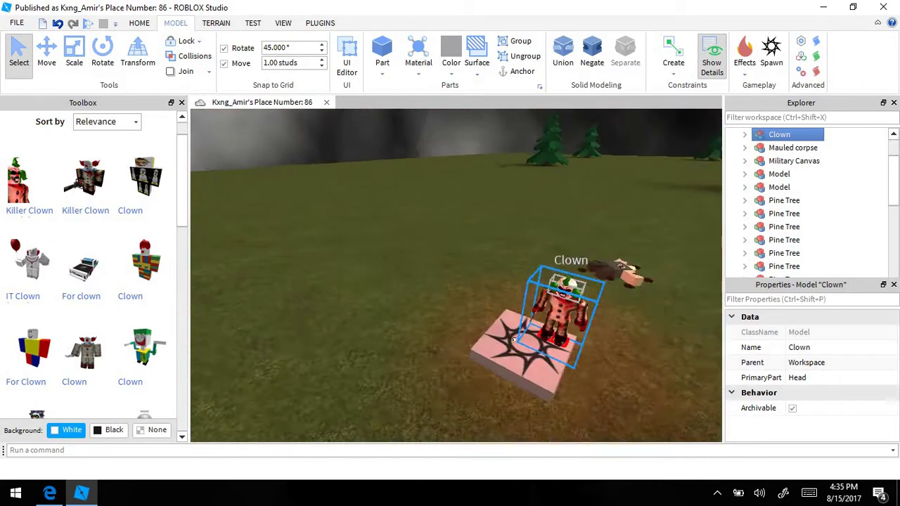
pyautogui.moveTo(514, 339); pyautogui.dragTo(425, 307)
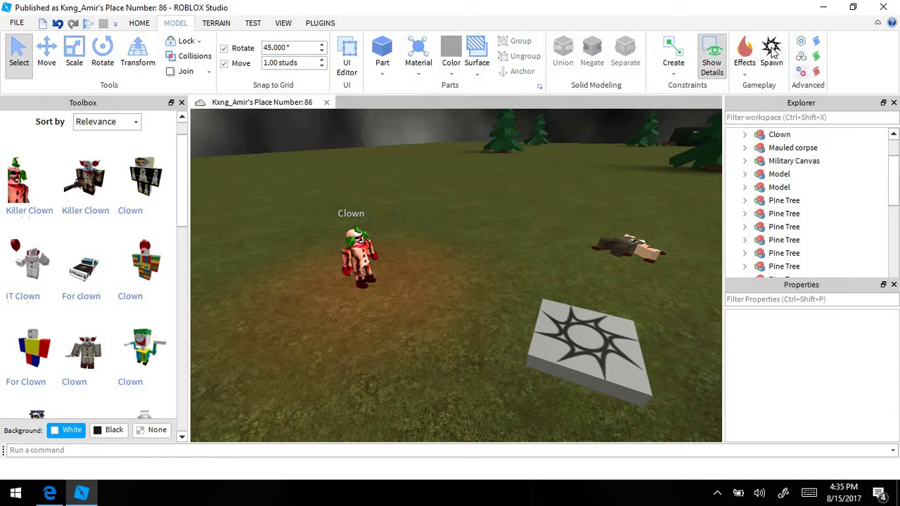
# Step: Play-test the place by walking the character around the green-haired clown near the spawn, and stop the test
pyautogui.click(135, 24)
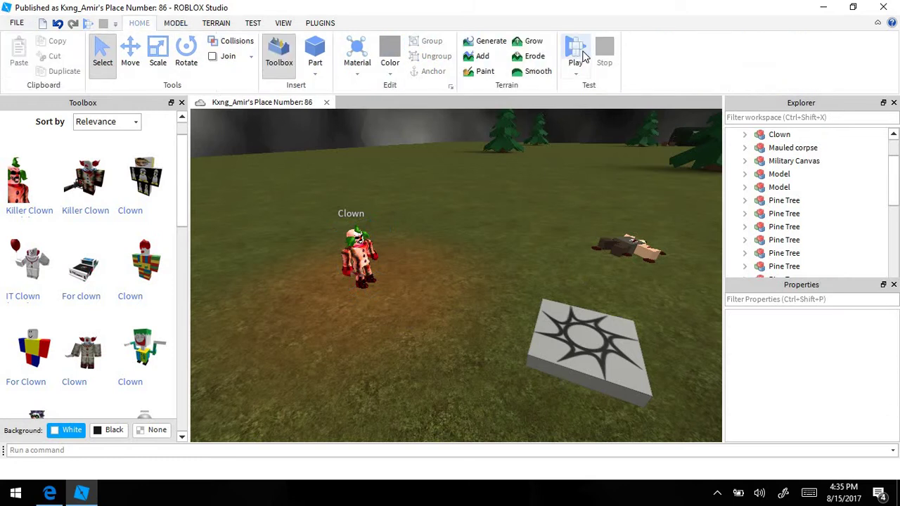
pyautogui.click(576, 53)
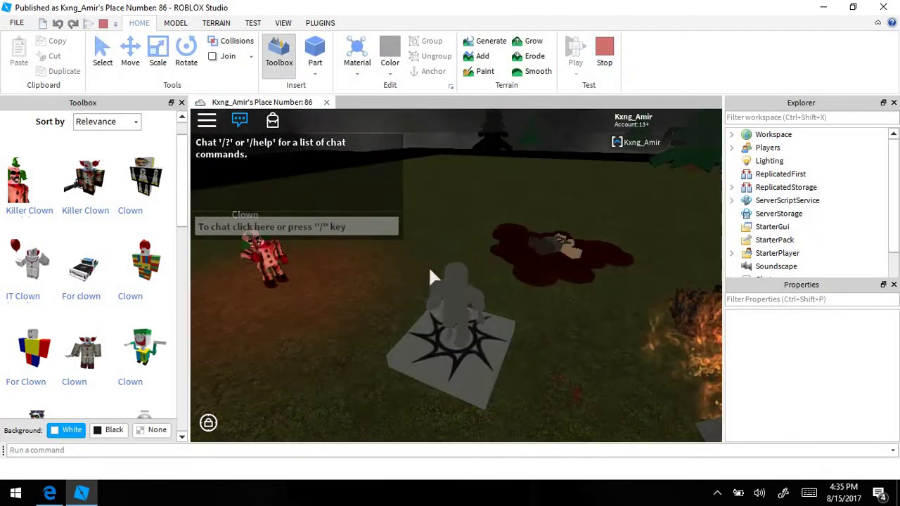
pyautogui.press('a')
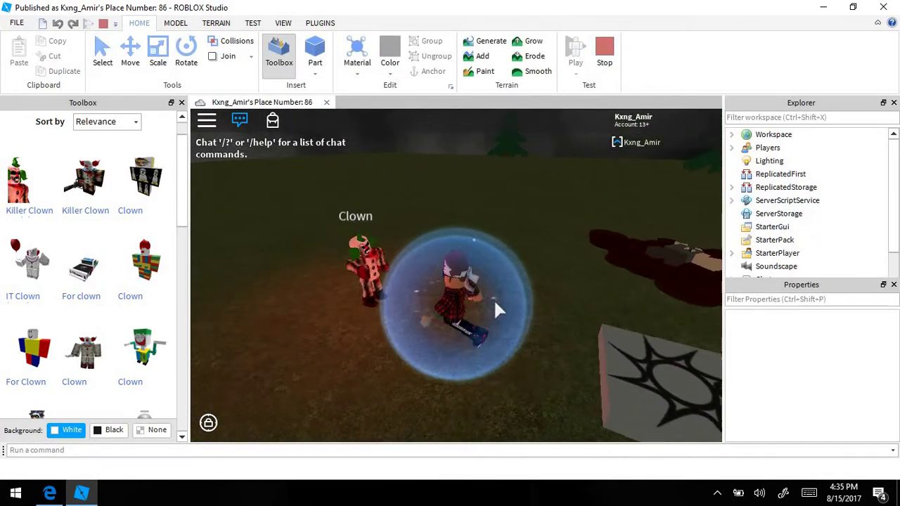
pyautogui.scroll(4, 494, 310)
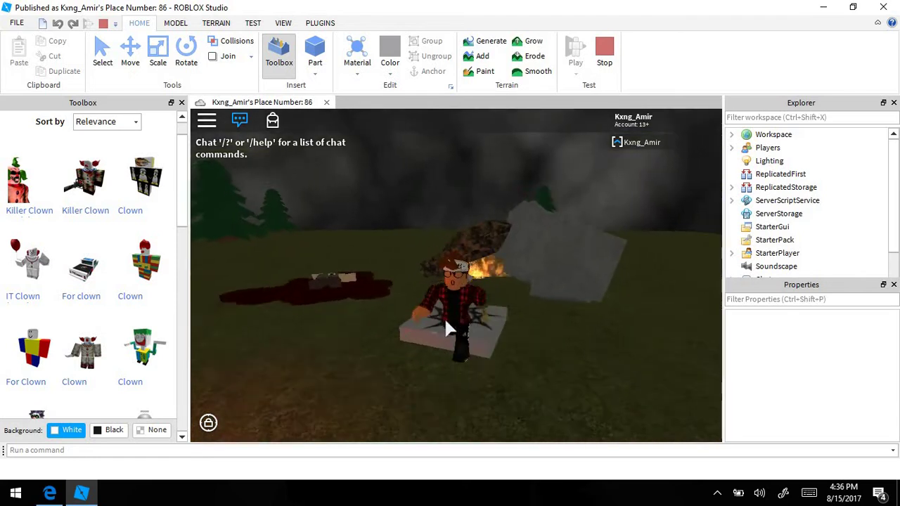
pyautogui.press('shift')
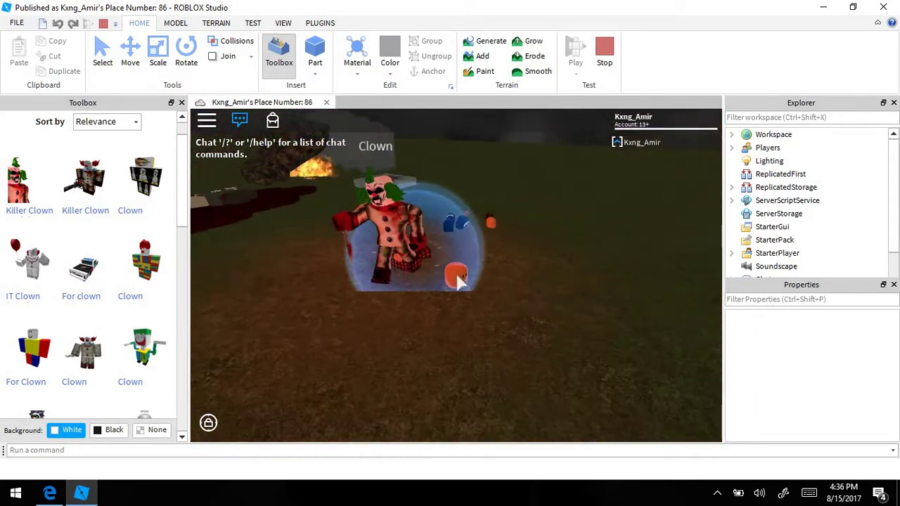
pyautogui.click(606, 52)
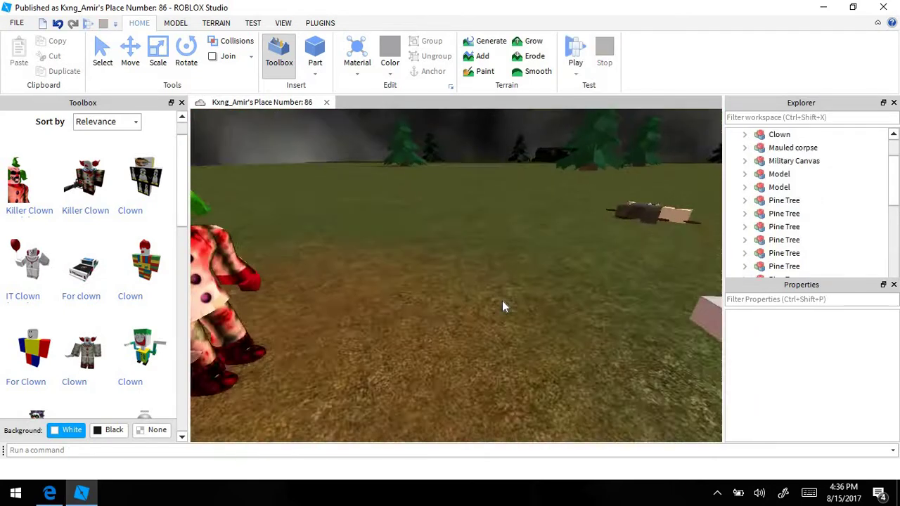
# Step: Delete the green-haired Clown model beside the spawn
pyautogui.click(362, 214)
pyautogui.moveTo(362, 213); pyautogui.dragTo(464, 191, button='right')
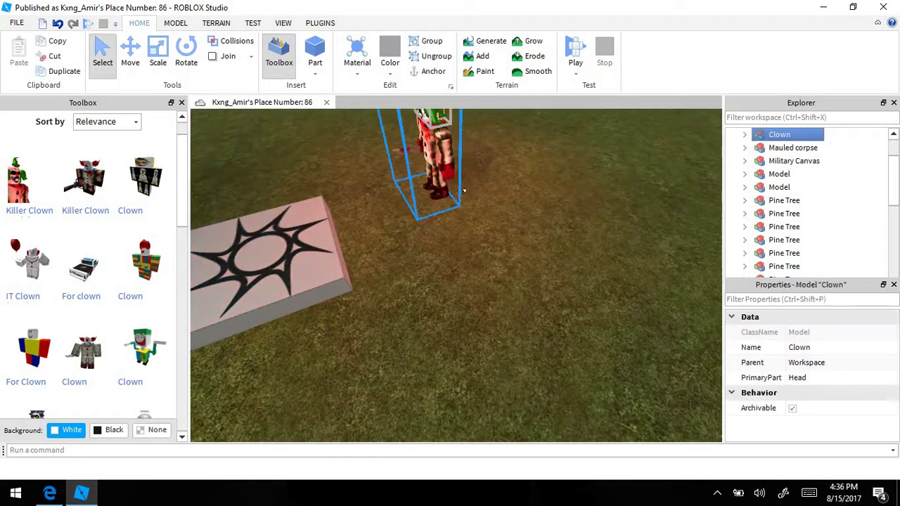
pyautogui.rightClick(464, 169)
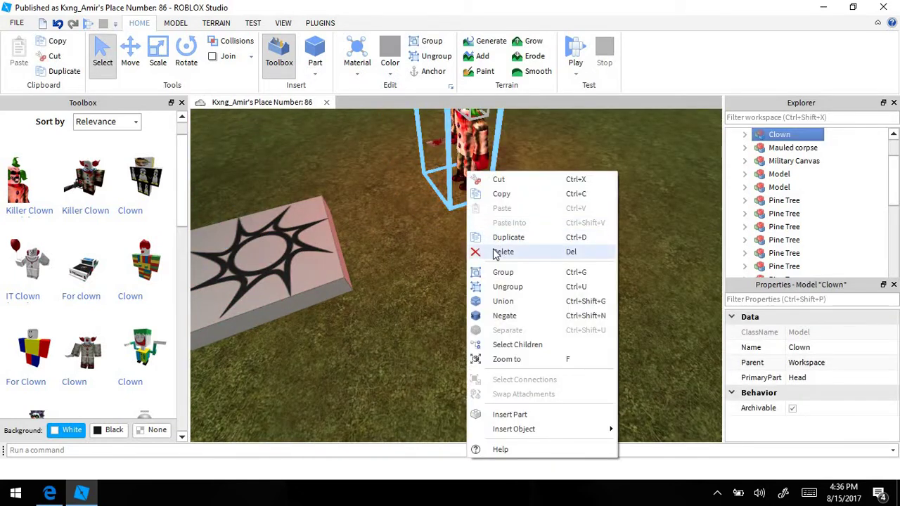
pyautogui.click(501, 252)
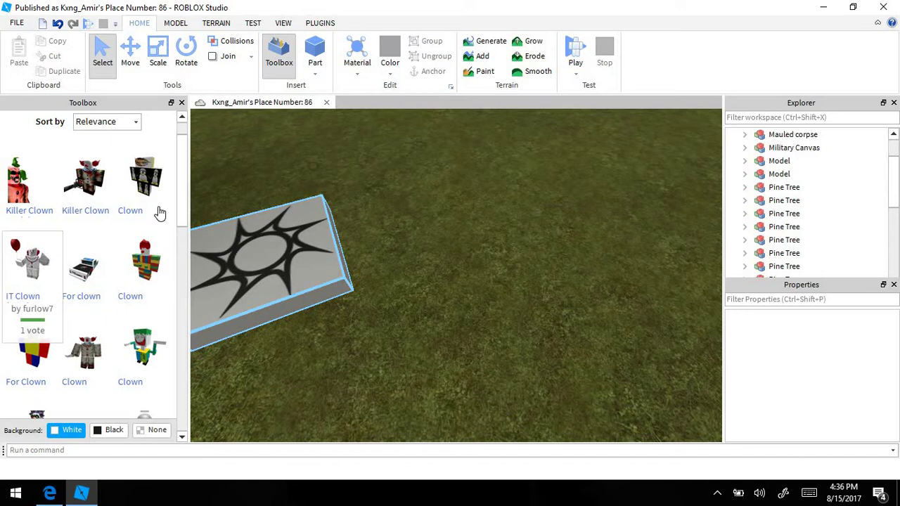
# Step: Insert the gun-carrying Killer Clown model on the grass near the spawn
pyautogui.click(111, 180)
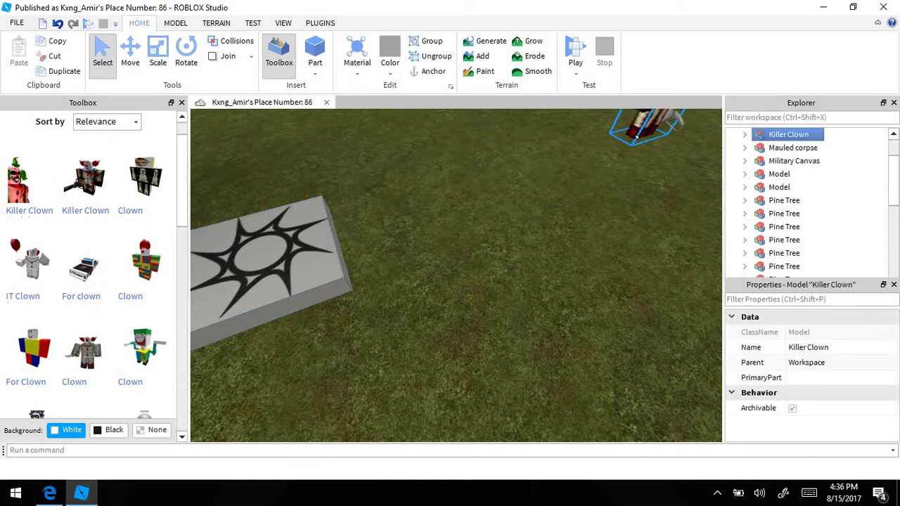
pyautogui.click(611, 201)
pyautogui.scroll(-2, 611, 202)
# Step: Play-test the place to see how the gun-carrying Killer Clown behaves, and stop the test
pyautogui.moveTo(611, 202); pyautogui.dragTo(375, 110, button='right')
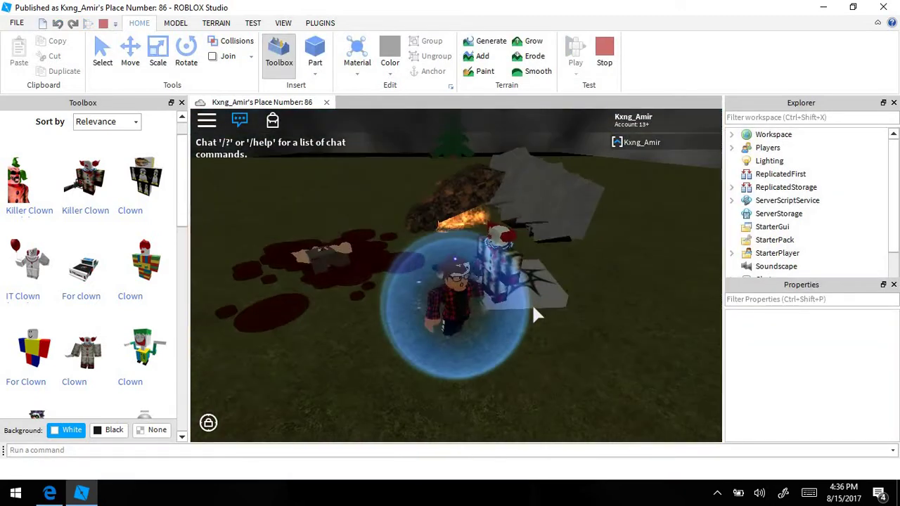
pyautogui.moveTo(533, 308); pyautogui.dragTo(532, 306, button='right')
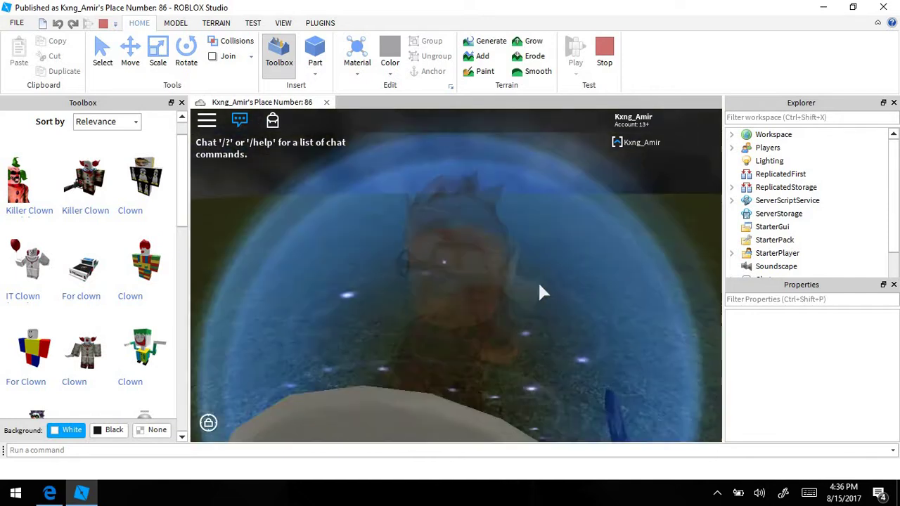
pyautogui.click(604, 54)
# Step: Move the Killer Clown away from the spawn across the field toward the military tent
pyautogui.click(481, 250)
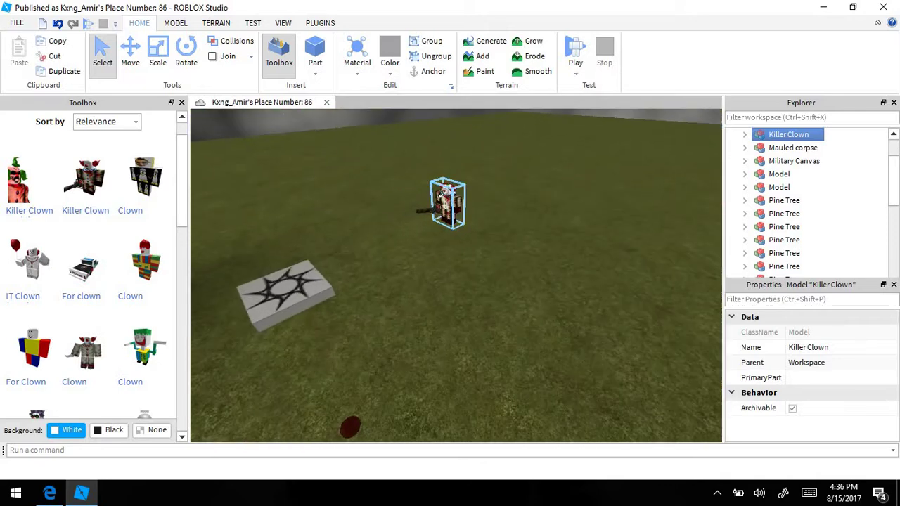
pyautogui.moveTo(442, 196)
pyautogui.mouseDown(button='right')
pyautogui.moveTo(348, 165)
pyautogui.moveTo(371, 200)
pyautogui.mouseUp(button='right')
pyautogui.press('s')
pyautogui.moveTo(492, 175); pyautogui.dragTo(491, 176, button='right')
pyautogui.press('w')
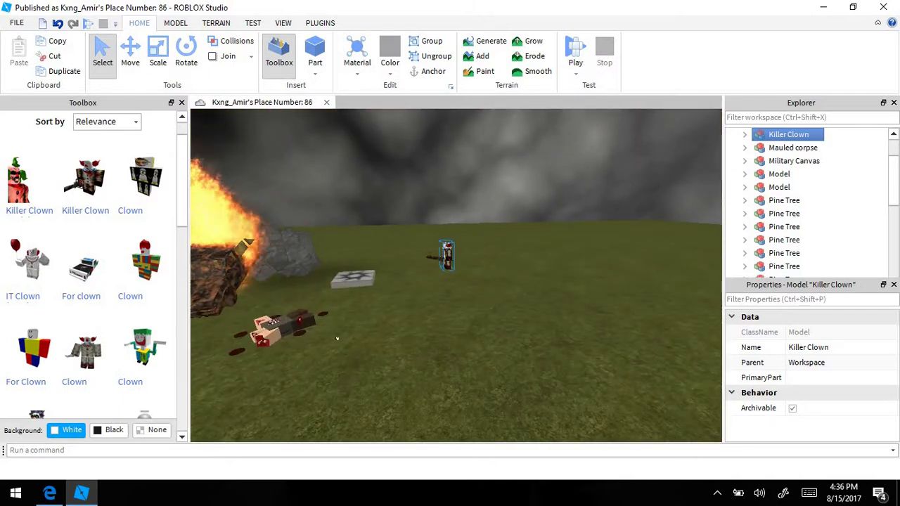
pyautogui.moveTo(337, 339); pyautogui.dragTo(337, 339, button='right')
pyautogui.press('w')
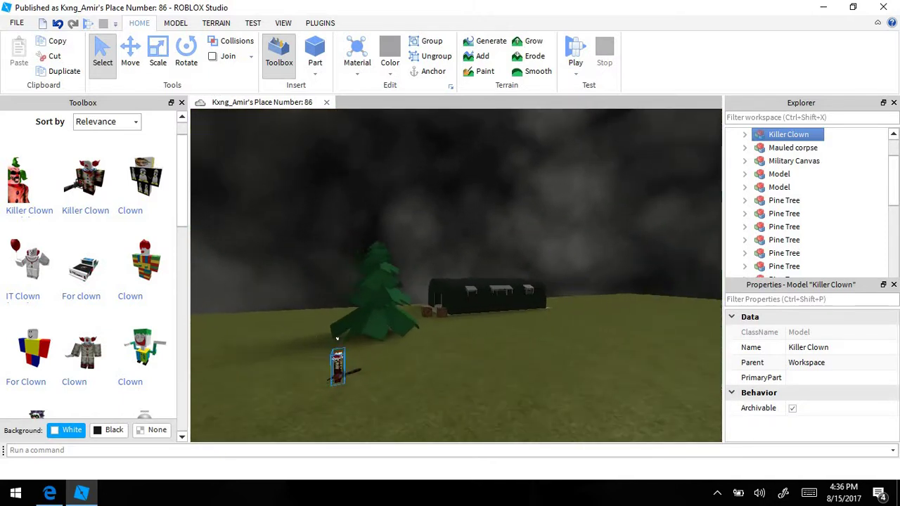
pyautogui.moveTo(337, 339); pyautogui.dragTo(337, 340)
pyautogui.press('w')
pyautogui.moveTo(338, 340); pyautogui.dragTo(337, 339, button='right')
# Step: Place the Killer Clown on the grass between the wood crates at the tent entrance and the large pine tree
pyautogui.moveTo(337, 340); pyautogui.dragTo(420, 373)
pyautogui.press('s')
pyautogui.press('s')
pyautogui.moveTo(420, 373); pyautogui.dragTo(420, 373, button='right')
pyautogui.moveTo(420, 373); pyautogui.dragTo(419, 373)
pyautogui.moveTo(420, 374); pyautogui.dragTo(420, 374, button='right')
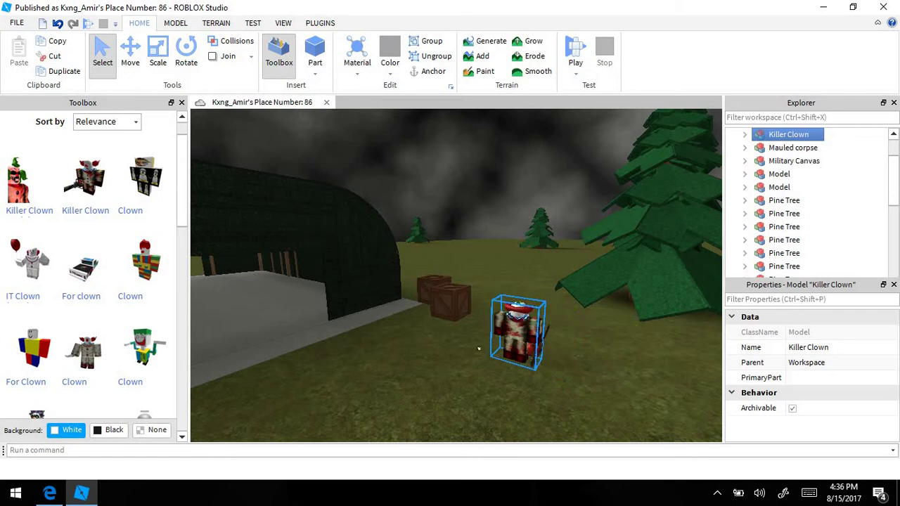
pyautogui.click(552, 393)
# Step: Insert a second gun-carrying Killer Clown on the grass in front of a pine tree
pyautogui.moveTo(552, 392); pyautogui.dragTo(553, 387, button='right')
pyautogui.press('w')
pyautogui.click(89, 181)
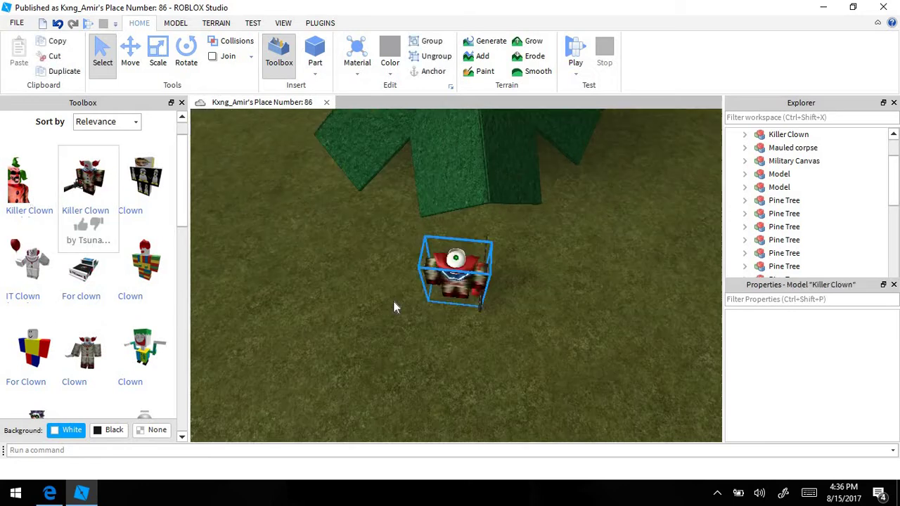
pyautogui.click(419, 366)
# Step: Search the model library for "Guns"
pyautogui.press('s')
pyautogui.moveTo(419, 366); pyautogui.dragTo(420, 366, button='right')
pyautogui.scroll(1, 98, 309)
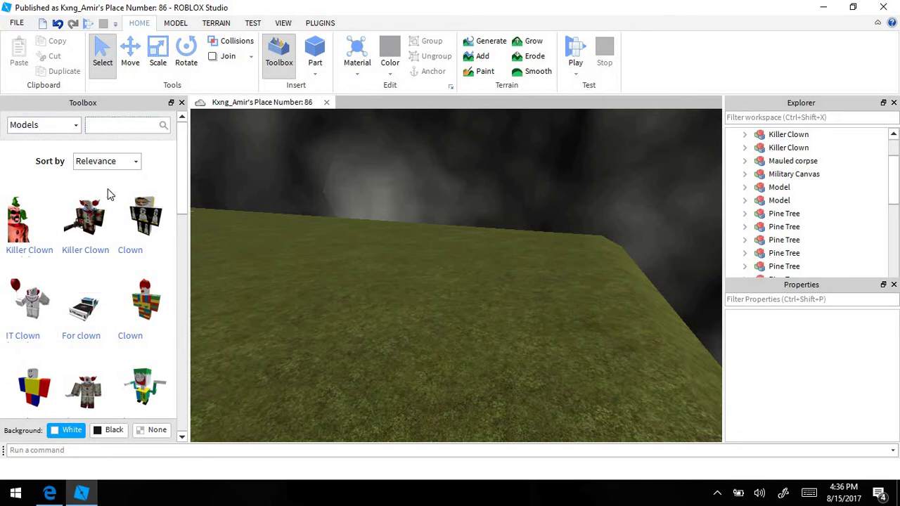
pyautogui.write('Guns')
pyautogui.press('Return')
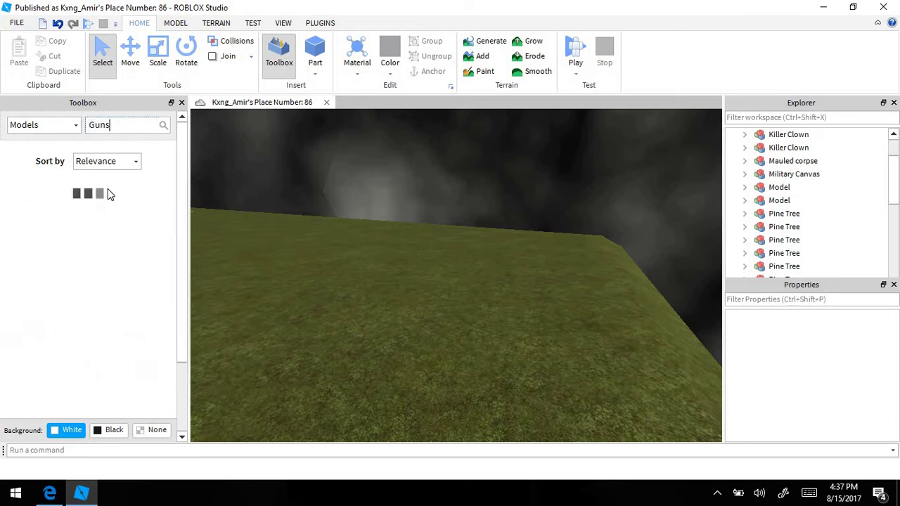
# Step: Return toward the burning car and look through the gun search results for a suitable model
pyautogui.moveTo(502, 281); pyautogui.dragTo(502, 281, button='right')
pyautogui.press('w')
pyautogui.press('w')
pyautogui.press('s')
pyautogui.scroll(-3, 7, 201)
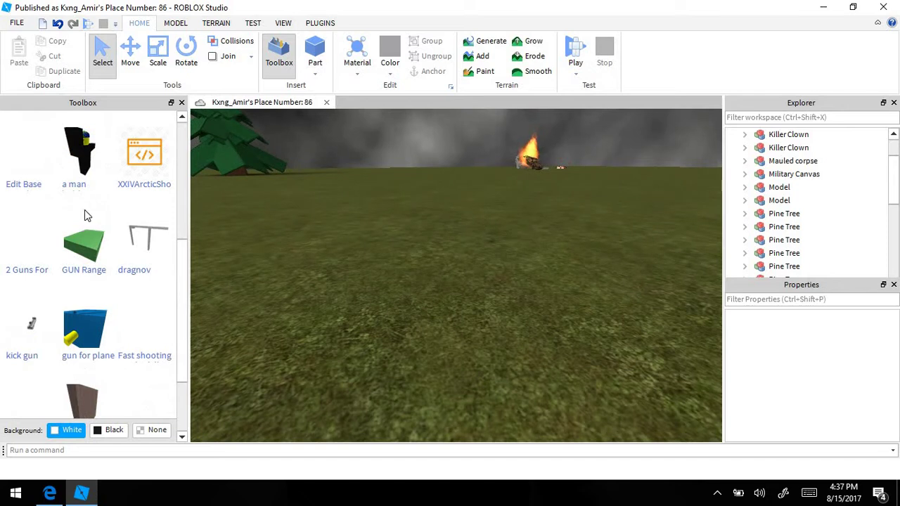
pyautogui.scroll(3, 77, 217)
pyautogui.scroll(-4, 106, 295)
pyautogui.scroll(4, 141, 316)
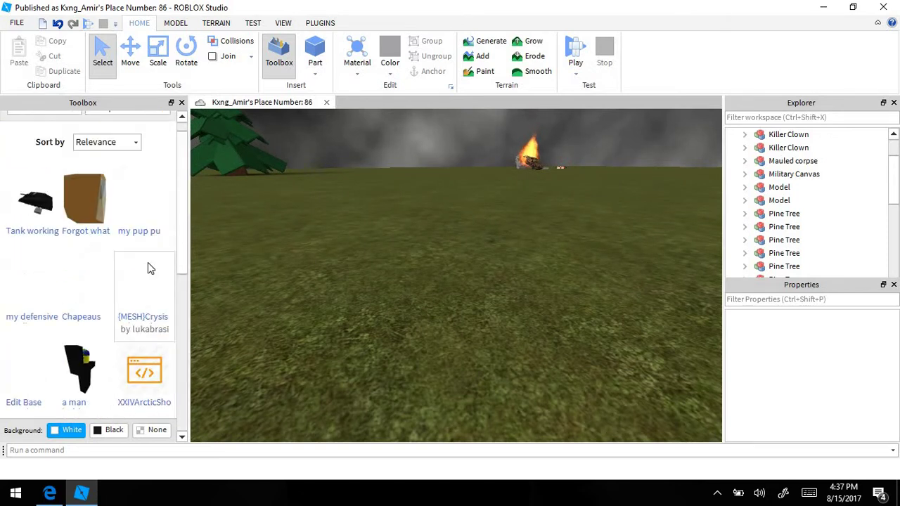
# Step: Search the model library for "cops" and look through the results near the corpse for police models
pyautogui.scroll(1, 147, 260)
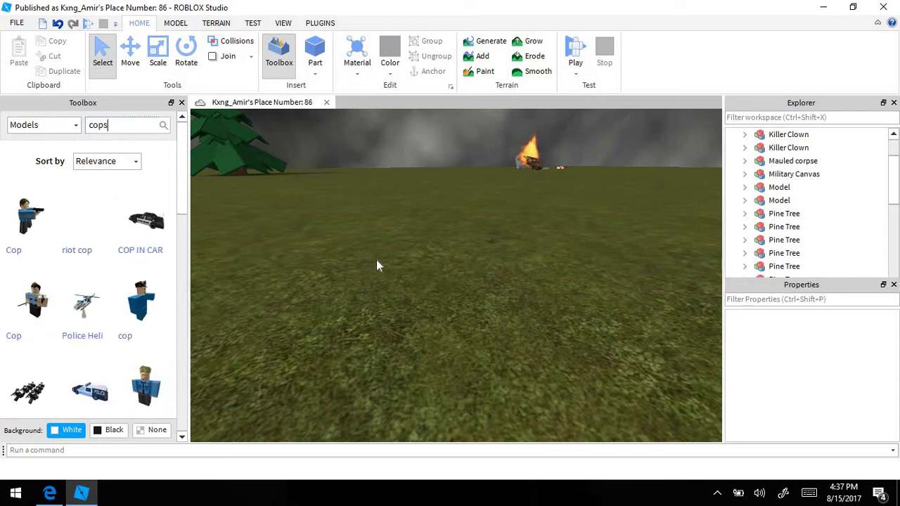
pyautogui.moveTo(371, 269); pyautogui.dragTo(350, 293, button='right')
pyautogui.press('w')
pyautogui.scroll(-3, 372, 270)
pyautogui.scroll(3, 321, 295)
pyautogui.scroll(-2, 321, 295)
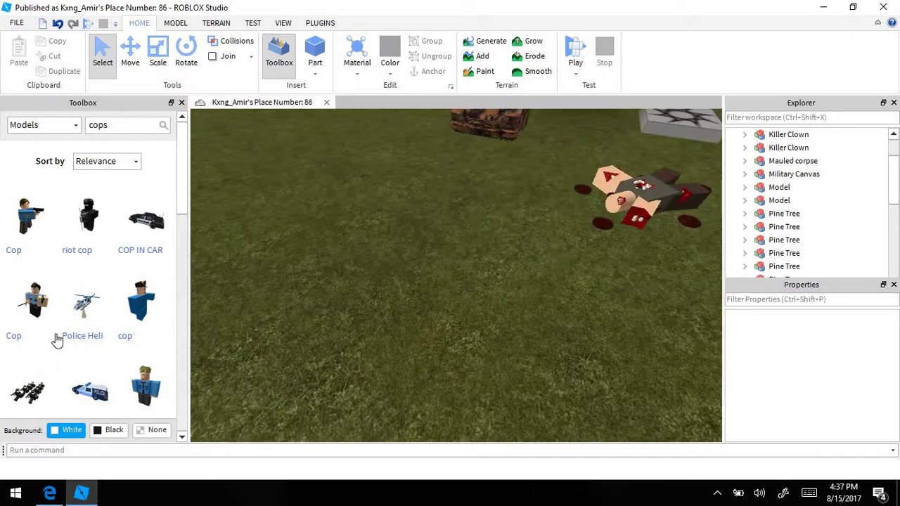
pyautogui.scroll(-2, 120, 348)
pyautogui.scroll(-1, 119, 362)
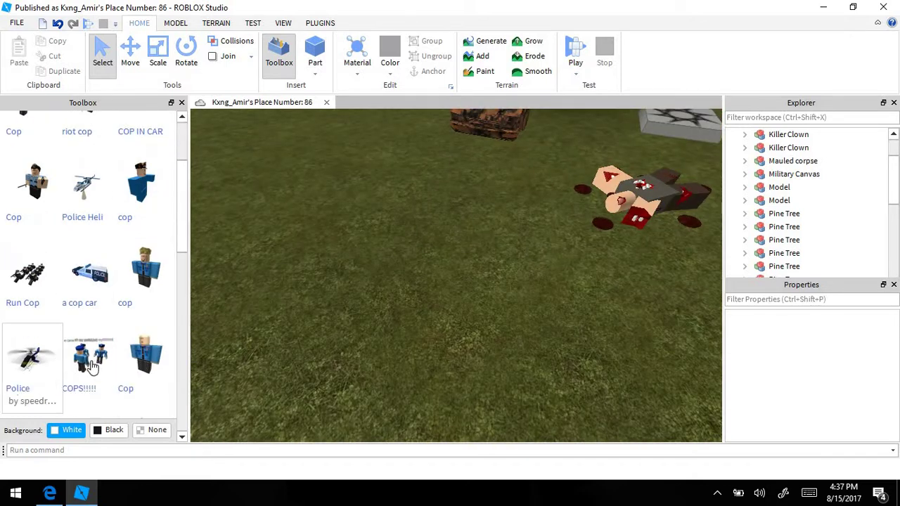
# Step: Insert the COPS!!!!! group of three officers and position it on the grass between the corpse and burning car
pyautogui.moveTo(545, 280); pyautogui.dragTo(449, 256)
pyautogui.scroll(-1, 438, 255)
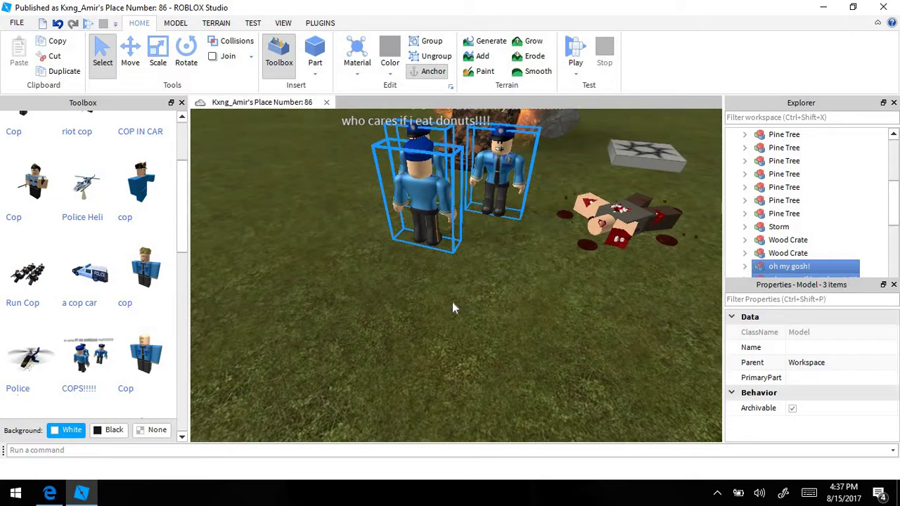
pyautogui.moveTo(452, 301); pyautogui.dragTo(495, 327, button='right')
pyautogui.scroll(2, 452, 288)
pyautogui.scroll(-3, 452, 288)
pyautogui.scroll(3, 449, 284)
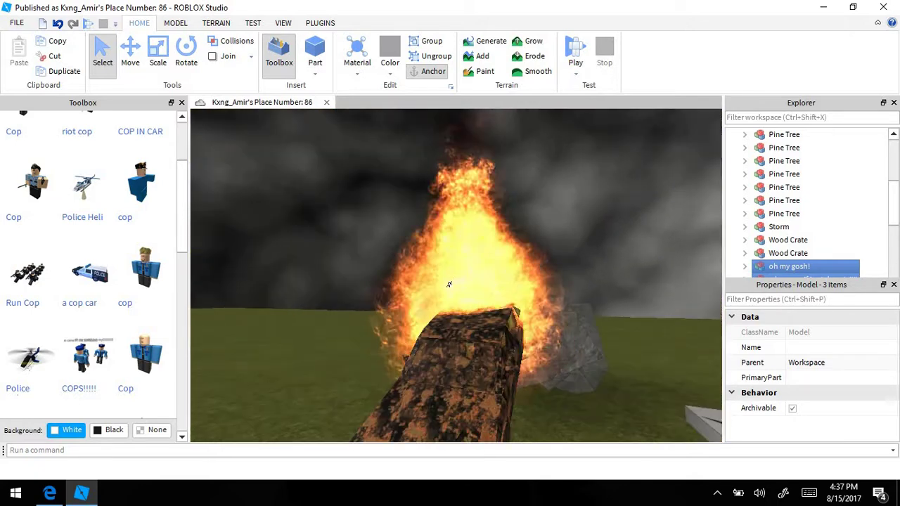
pyautogui.scroll(-4, 450, 284)
pyautogui.scroll(3, 494, 327)
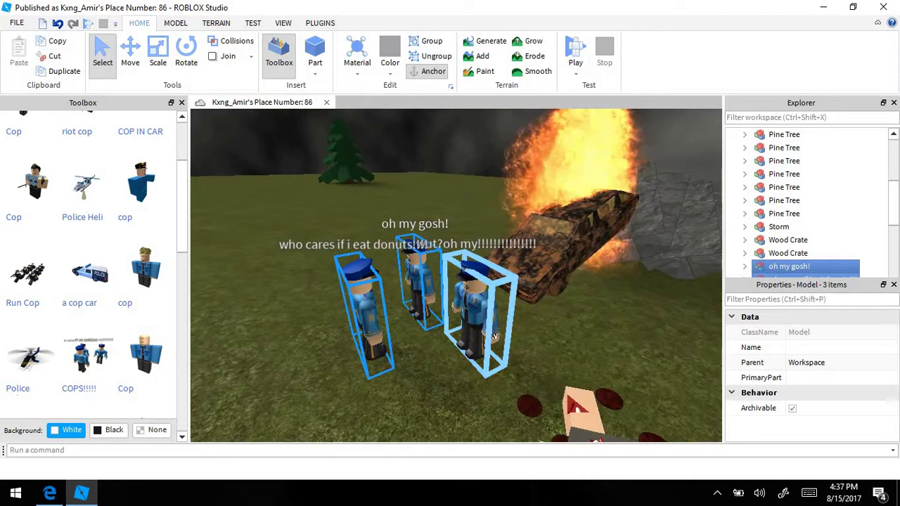
pyautogui.scroll(-3, 485, 351)
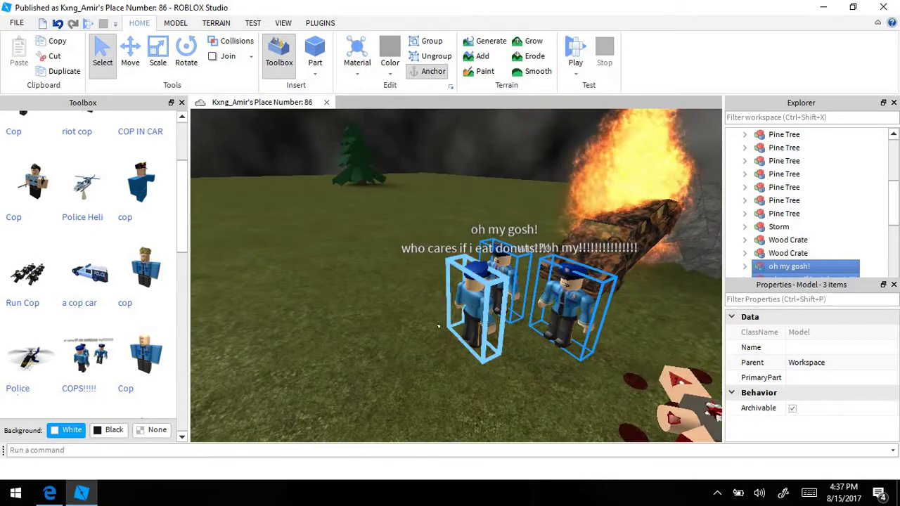
pyautogui.scroll(2, 438, 325)
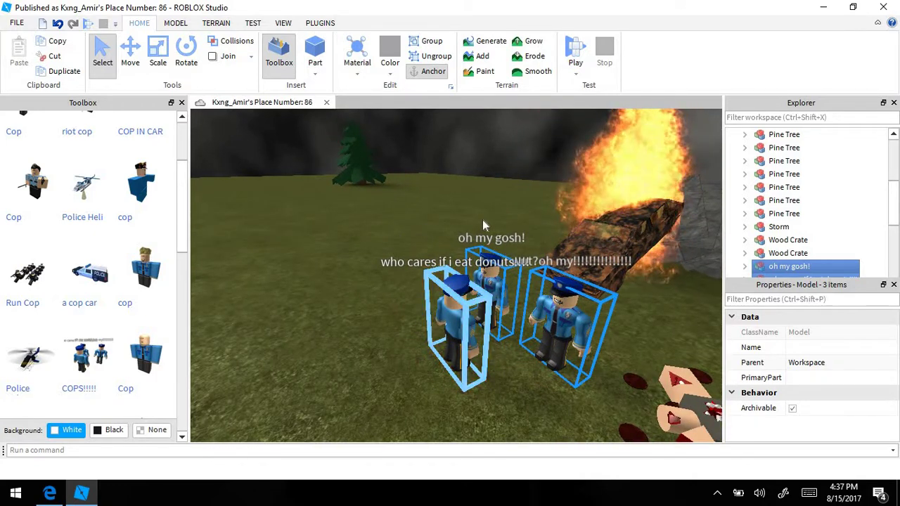
# Step: Delete the group of three talking cops beside the burning car
pyautogui.rightClick(462, 331)
pyautogui.press('Delete')
# Step: Insert the Cop model holding a flashlight on the grass beside the burning car
pyautogui.scroll(-3, 105, 324)
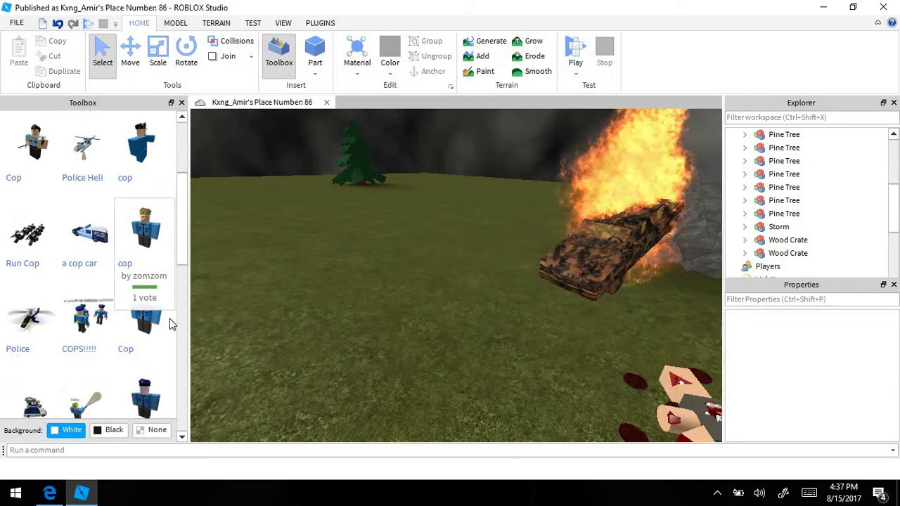
pyautogui.moveTo(158, 371); pyautogui.dragTo(519, 245)
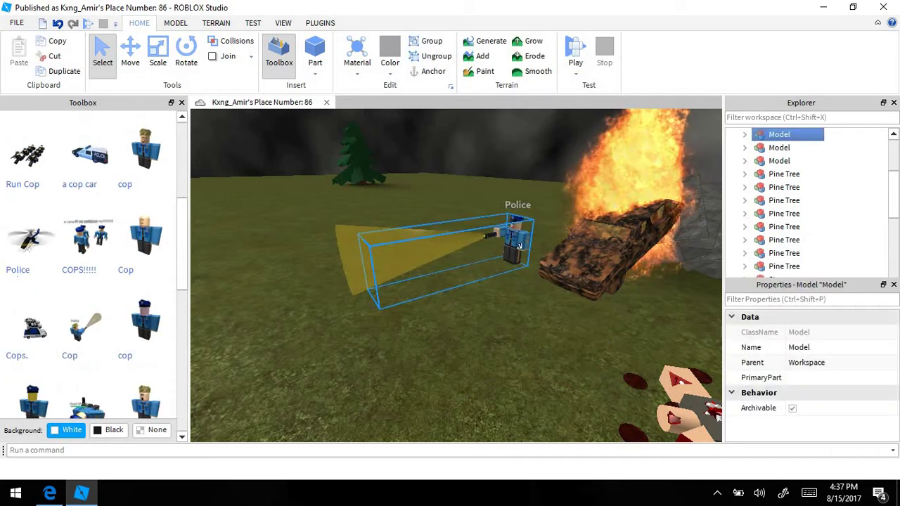
pyautogui.moveTo(397, 304); pyautogui.dragTo(509, 331)
# Step: Rotate the police officer and position it by the burning car so its flashlight beam falls on the mauled corpse
pyautogui.hotkey('ctrl', 'r')
pyautogui.moveTo(509, 331); pyautogui.dragTo(459, 291, button='right')
pyautogui.moveTo(460, 289); pyautogui.dragTo(452, 281)
pyautogui.click(402, 356)
pyautogui.moveTo(403, 358); pyautogui.dragTo(412, 368, button='right')
pyautogui.moveTo(457, 193); pyautogui.dragTo(485, 216)
pyautogui.click(453, 302)
pyautogui.scroll(-2, 449, 309)
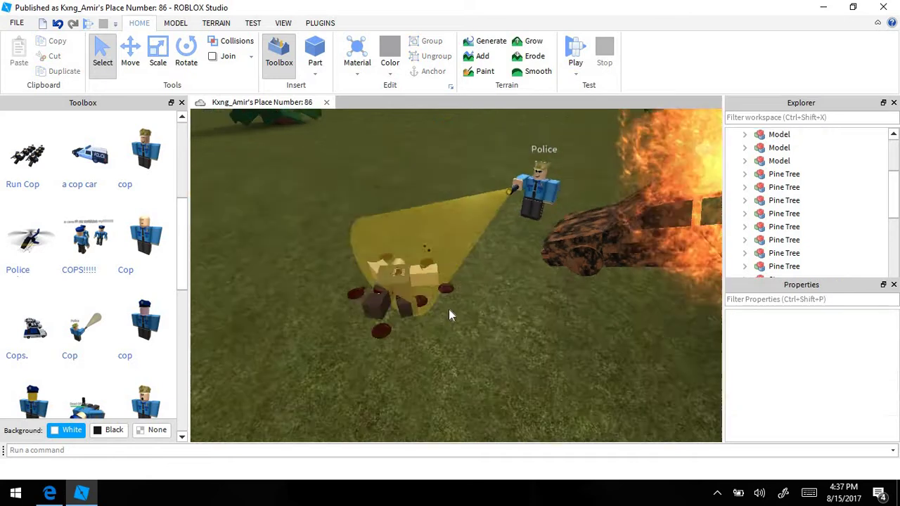
# Step: Search the models for caution tape, insert the four-post Caution tape enclosure and place it over the mauled corpse
pyautogui.moveTo(449, 309); pyautogui.dragTo(379, 295, button='right')
pyautogui.scroll(5, 37, 201)
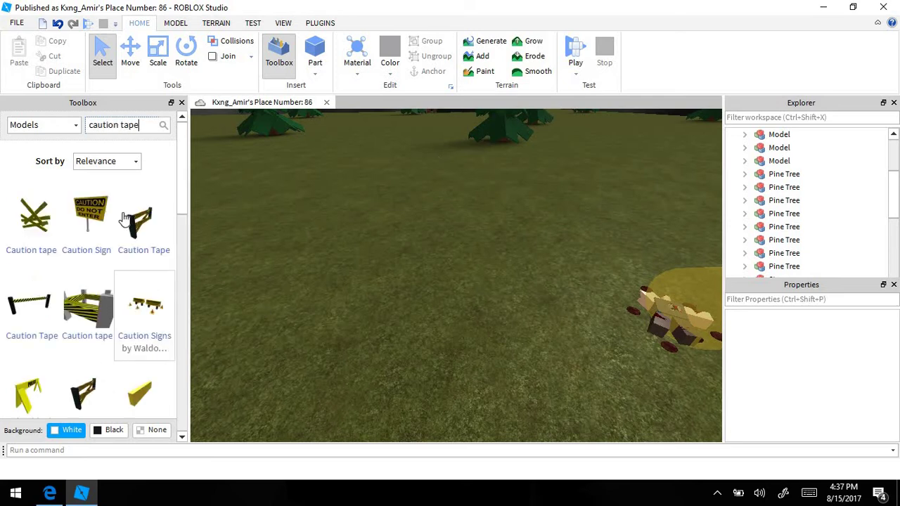
pyautogui.moveTo(274, 348); pyautogui.dragTo(306, 359, button='right')
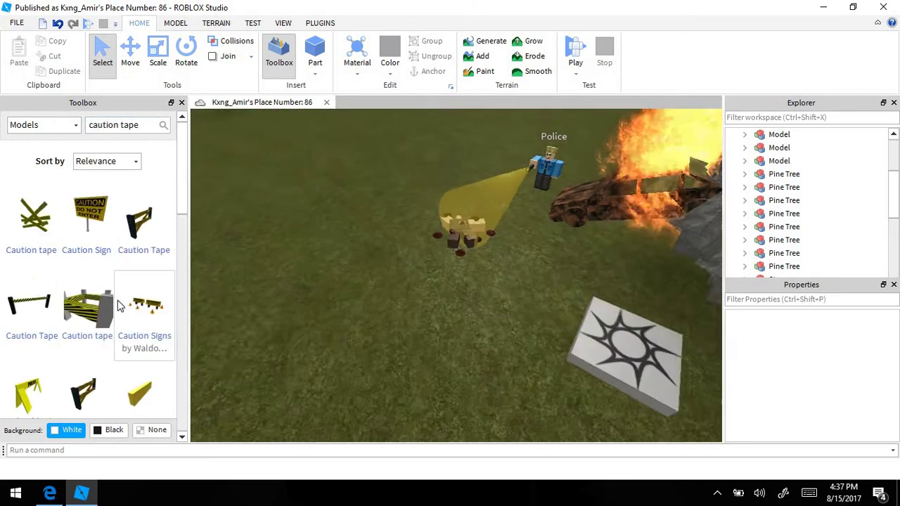
pyautogui.moveTo(104, 313); pyautogui.dragTo(323, 305)
pyautogui.moveTo(457, 283); pyautogui.dragTo(436, 232)
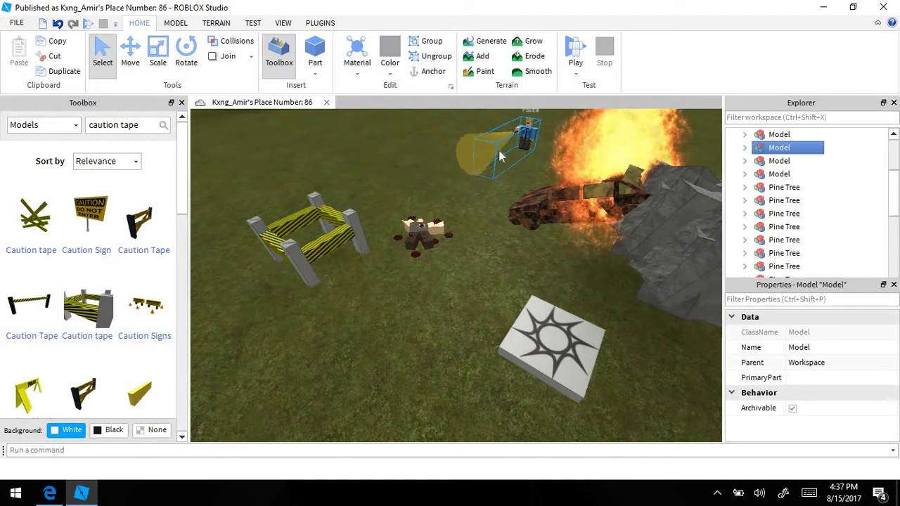
pyautogui.moveTo(307, 226); pyautogui.dragTo(437, 247)
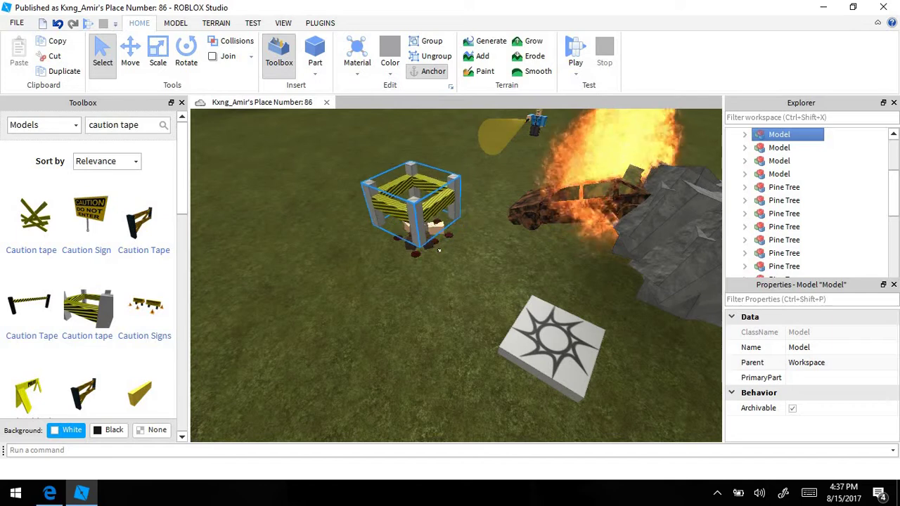
# Step: Check the caution tape enclosure from ground level and adjust it so its posts surround the mauled corpse
pyautogui.click(439, 305)
pyautogui.moveTo(439, 306); pyautogui.dragTo(440, 306, button='right')
pyautogui.press('w')
pyautogui.press('s')
pyautogui.click(461, 235)
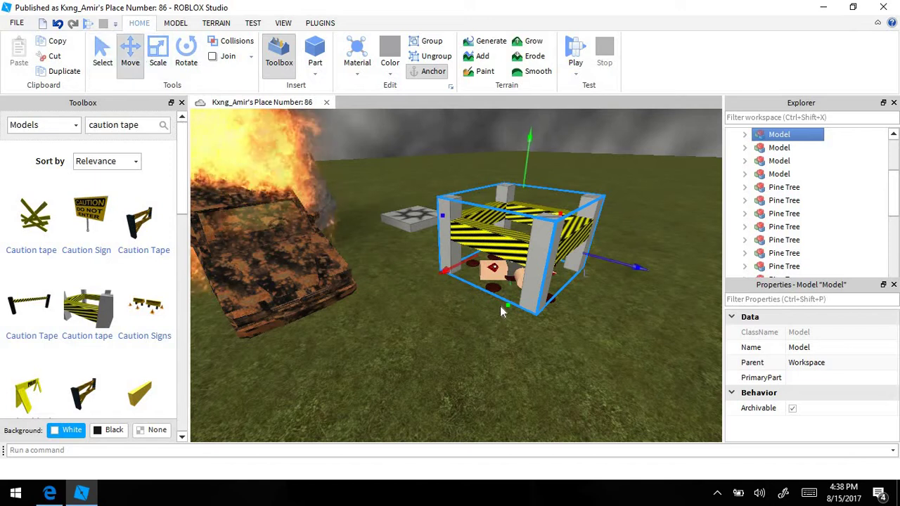
pyautogui.scroll(3, 473, 370)
pyautogui.click(472, 370)
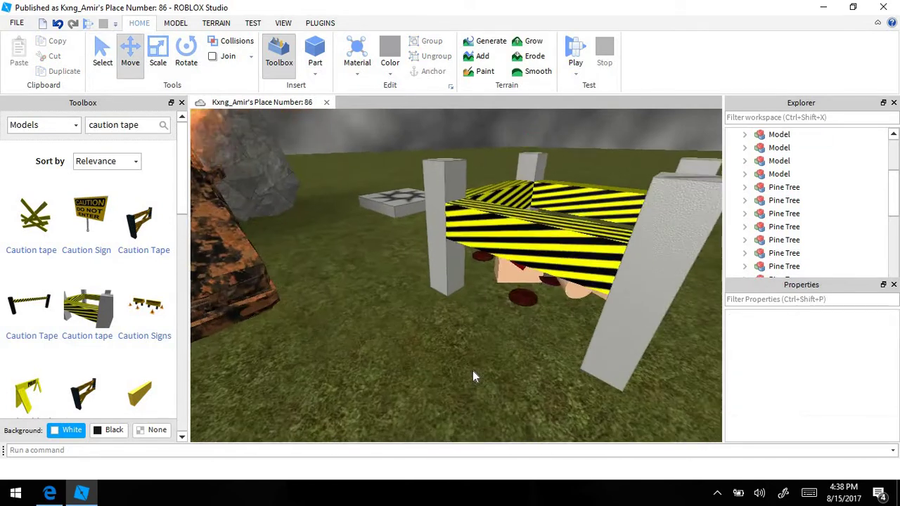
pyautogui.scroll(-1, 473, 371)
pyautogui.click(523, 237)
pyautogui.click(391, 384)
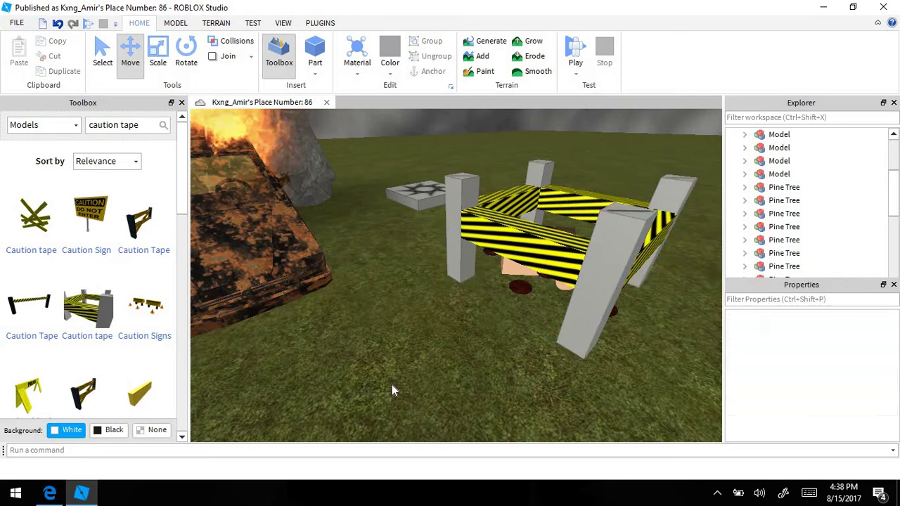
# Step: Reposition the police officer beside the caution tape enclosure so its flashlight beam shines across the corpse
pyautogui.press('s')
pyautogui.moveTo(392, 385); pyautogui.dragTo(391, 385, button='right')
pyautogui.click(436, 240)
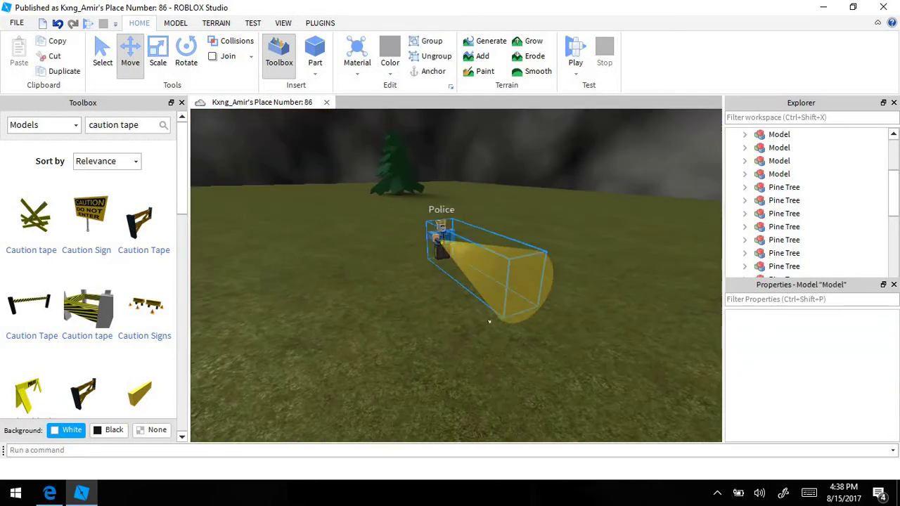
pyautogui.moveTo(489, 322); pyautogui.dragTo(520, 315)
pyautogui.moveTo(489, 321); pyautogui.dragTo(490, 322, button='right')
pyautogui.moveTo(520, 315); pyautogui.dragTo(413, 235)
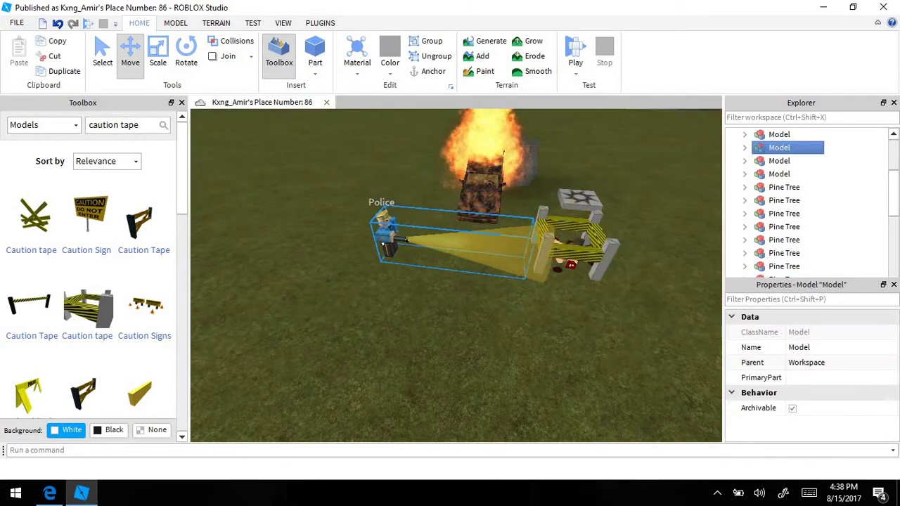
pyautogui.moveTo(440, 262); pyautogui.dragTo(447, 248)
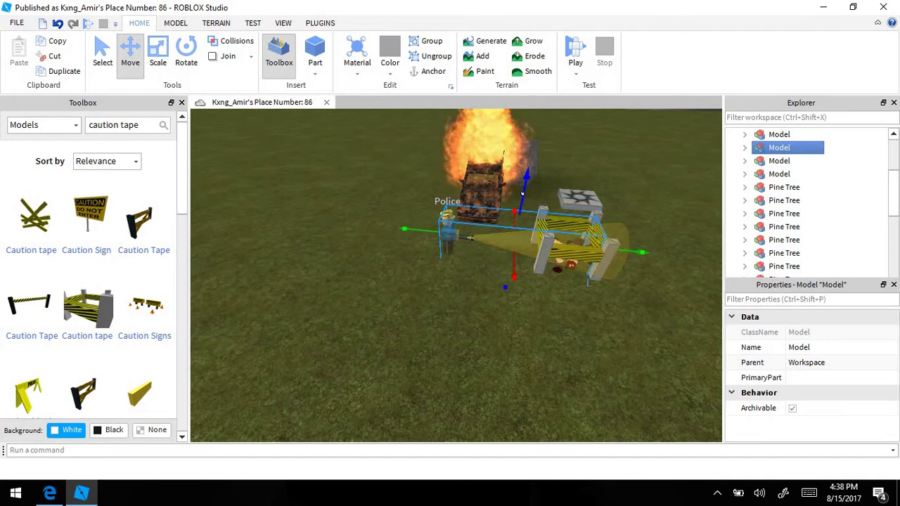
pyautogui.click(476, 329)
pyautogui.moveTo(476, 330); pyautogui.dragTo(476, 330, button='right')
# Step: Start a play test and run the character from the spawn past the crime scene out across the dark field
pyautogui.scroll(-5, 476, 330)
pyautogui.scroll(-3, 475, 330)
pyautogui.click(568, 62)
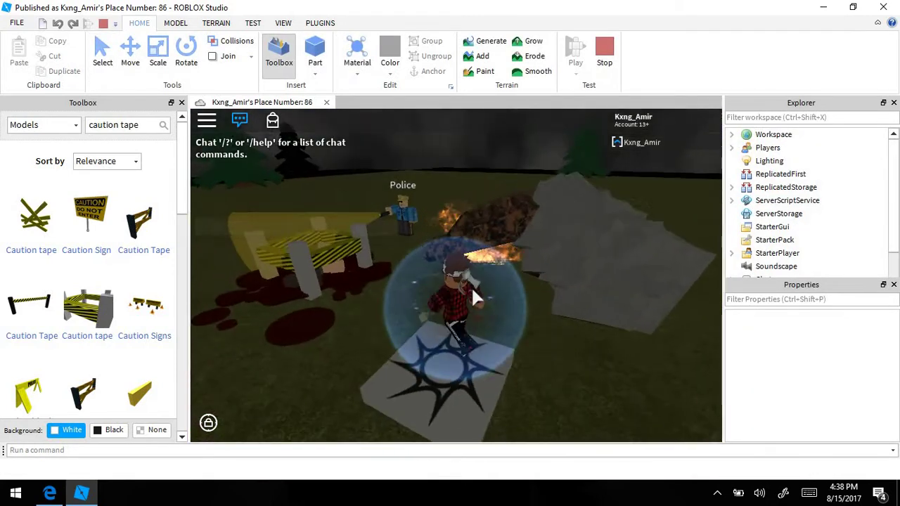
pyautogui.press('a')
pyautogui.moveTo(472, 290); pyautogui.dragTo(473, 289, button='right')
pyautogui.press('s')
pyautogui.moveTo(426, 235); pyautogui.dragTo(425, 235, button='right')
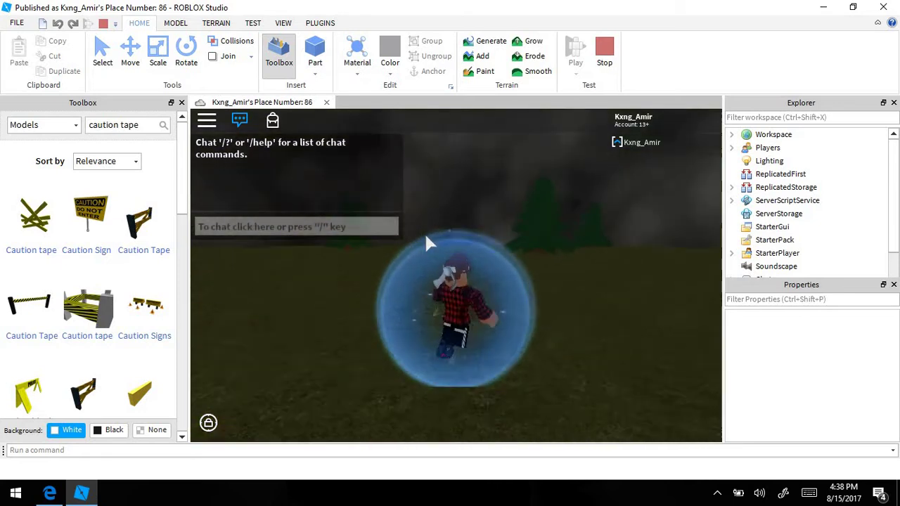
pyautogui.press('w')
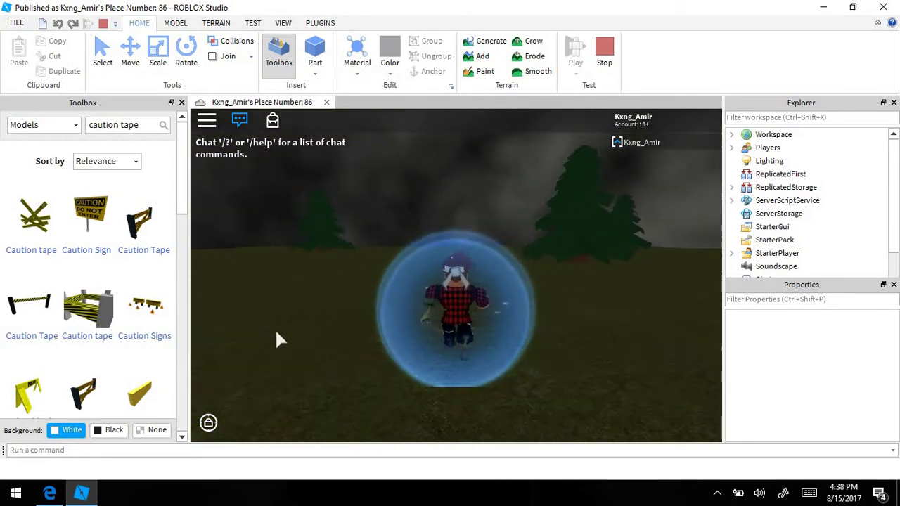
pyautogui.press('w')
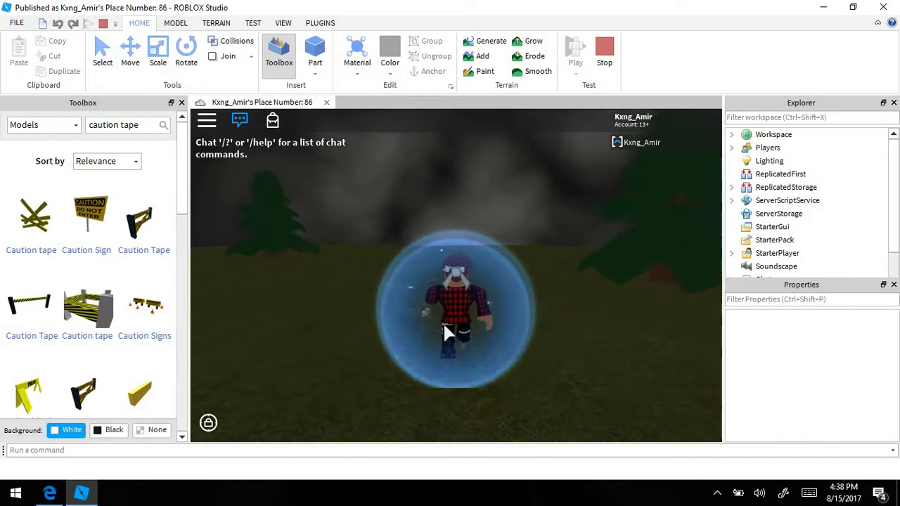
pyautogui.press('w')
# Step: Turn on shift lock and run the character between the pine trees to the military tent
pyautogui.press('shift')
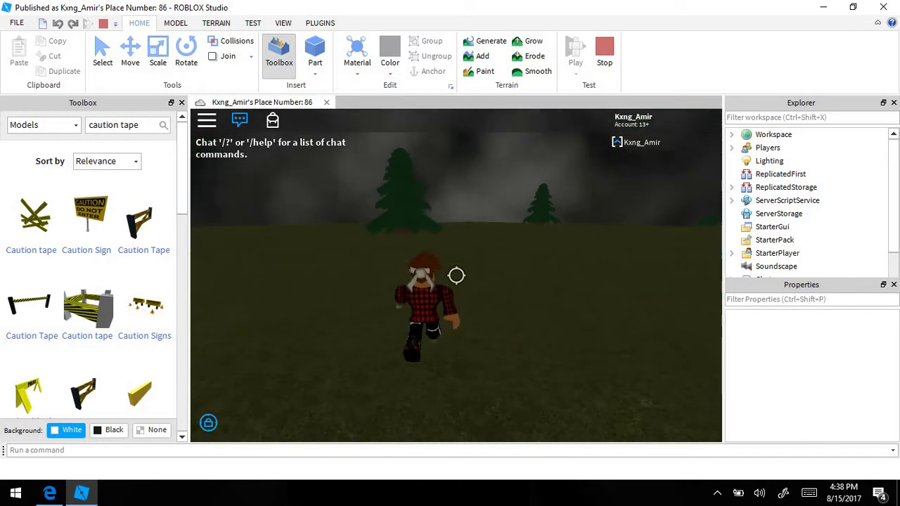
pyautogui.press('w')
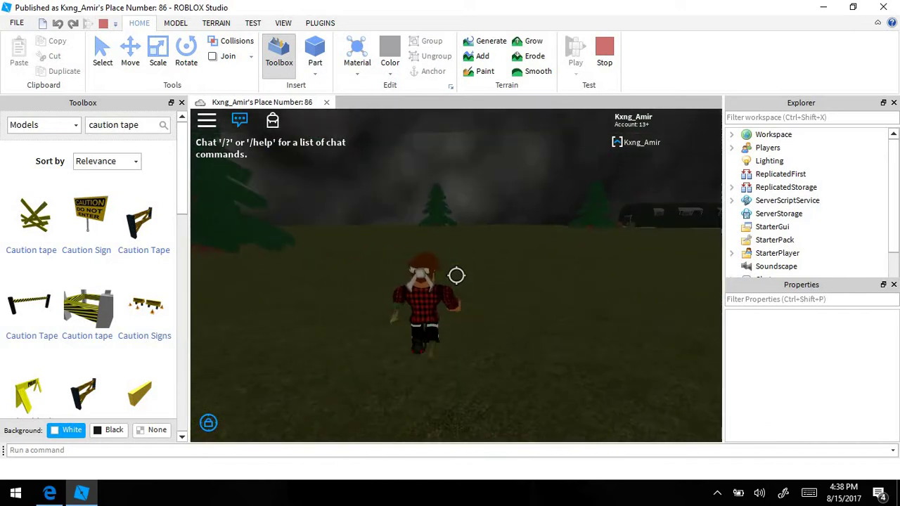
pyautogui.press('w')
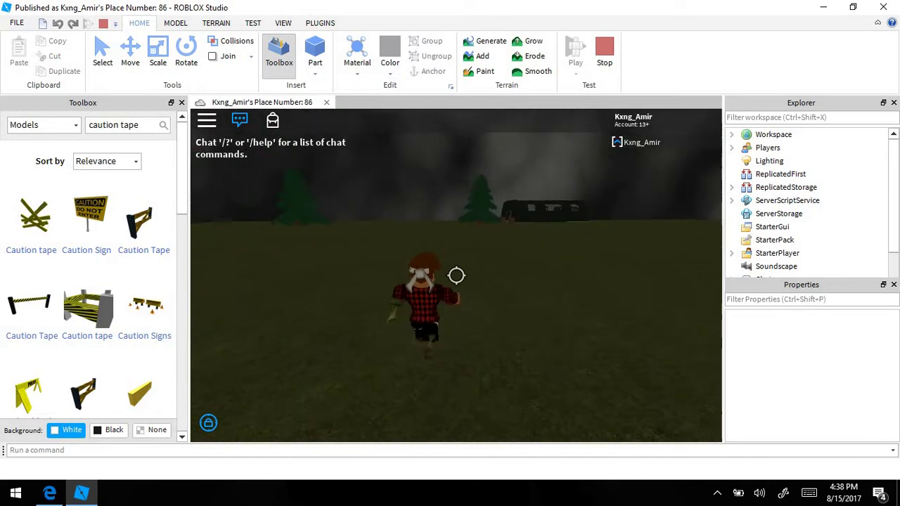
pyautogui.press('w')
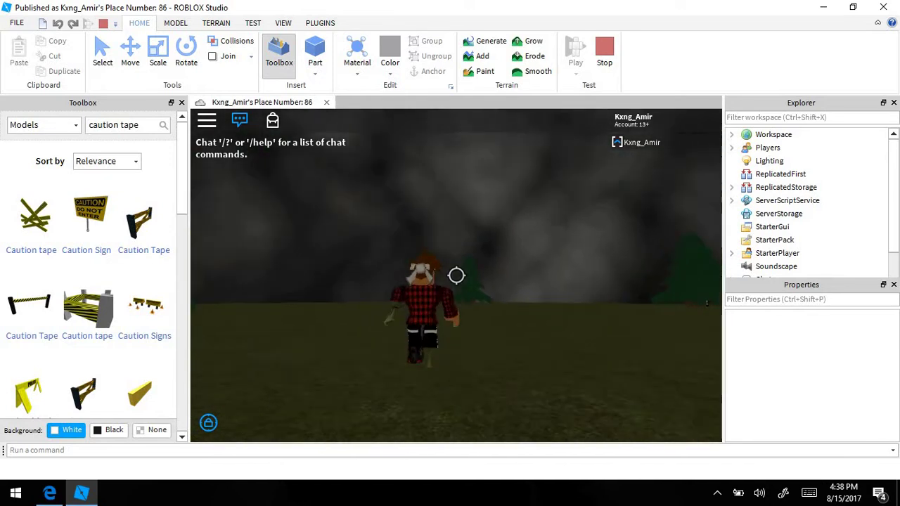
pyautogui.press('w')
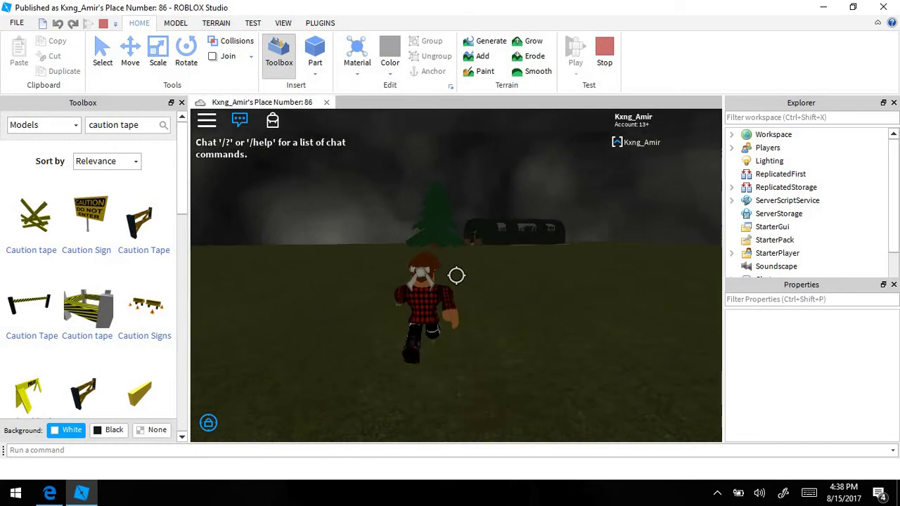
pyautogui.press('w')
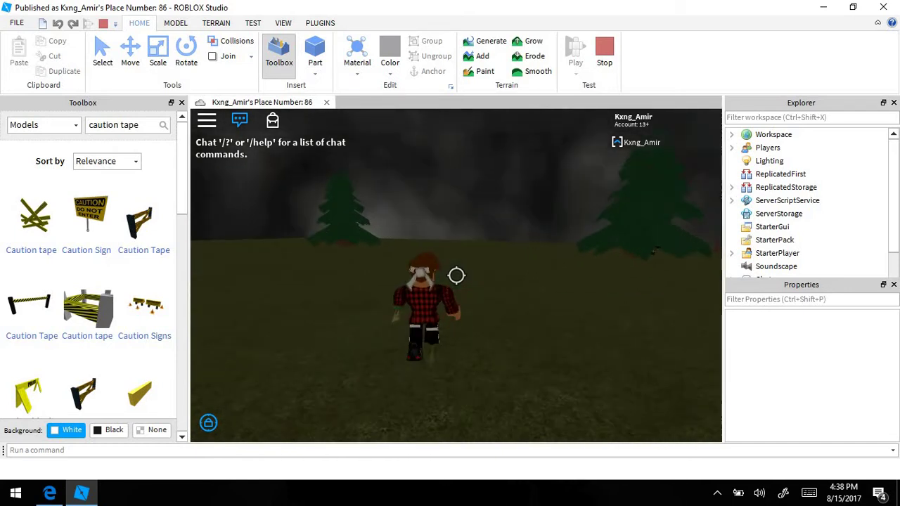
pyautogui.press('w')
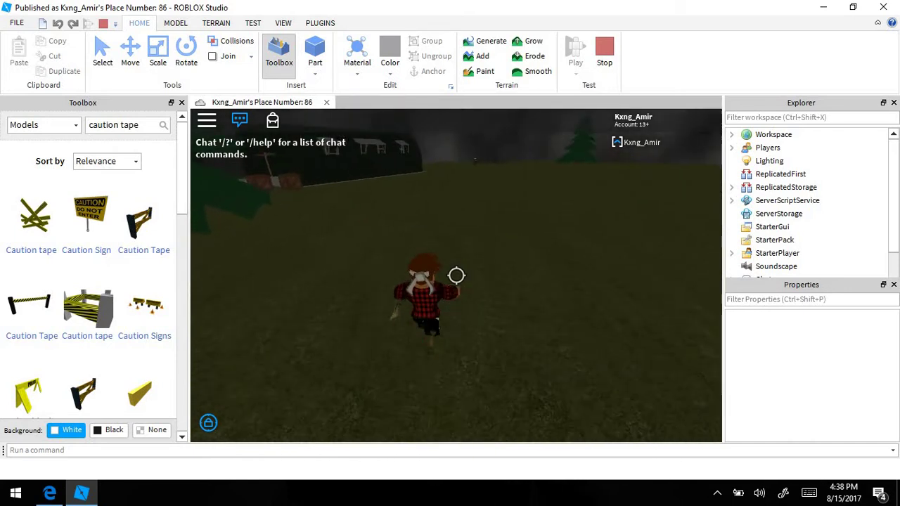
# Step: Turn off shift lock, run the character around the tent's crates near the killer clown, and end the play test
pyautogui.press('shift')
pyautogui.press('d')
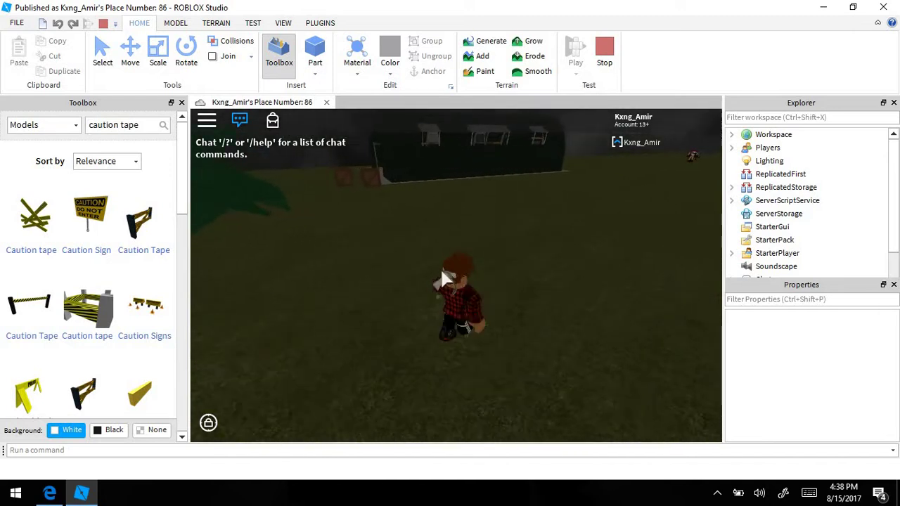
pyautogui.press('d')
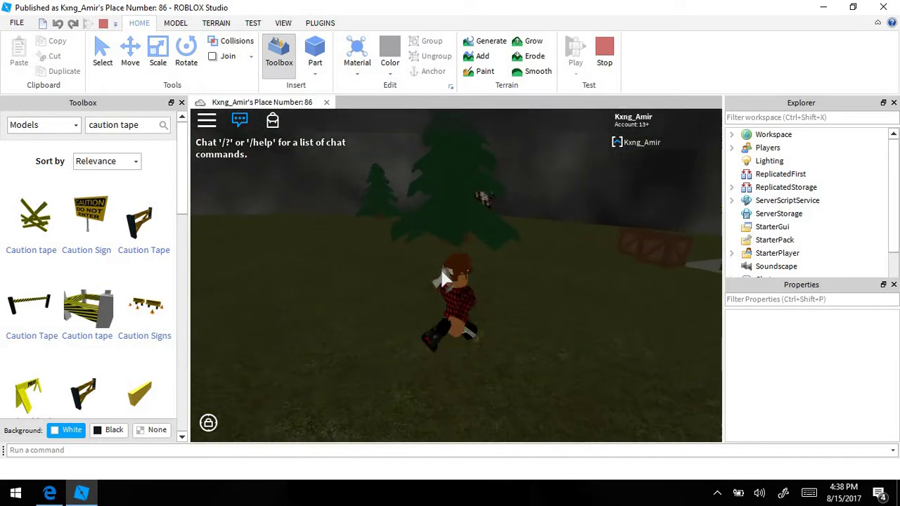
pyautogui.press('s')
pyautogui.moveTo(442, 274); pyautogui.dragTo(444, 271, button='right')
pyautogui.press('a')
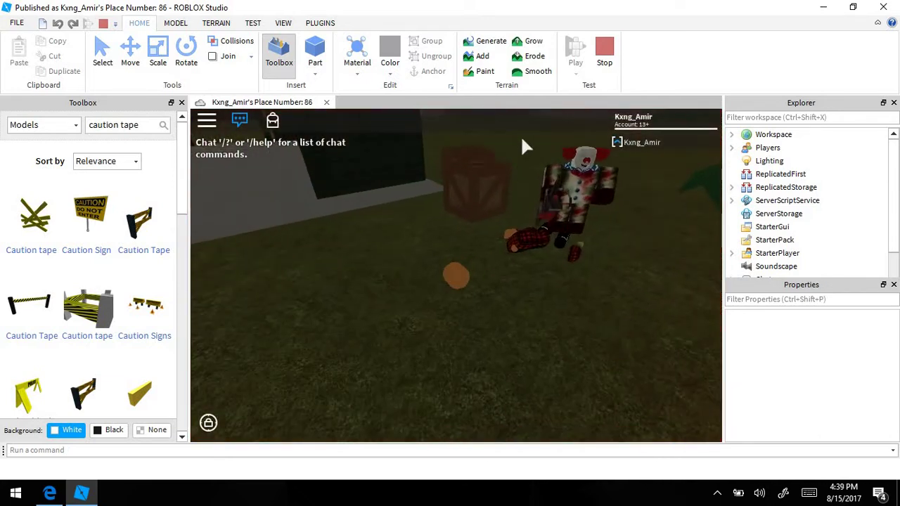
pyautogui.click(605, 51)
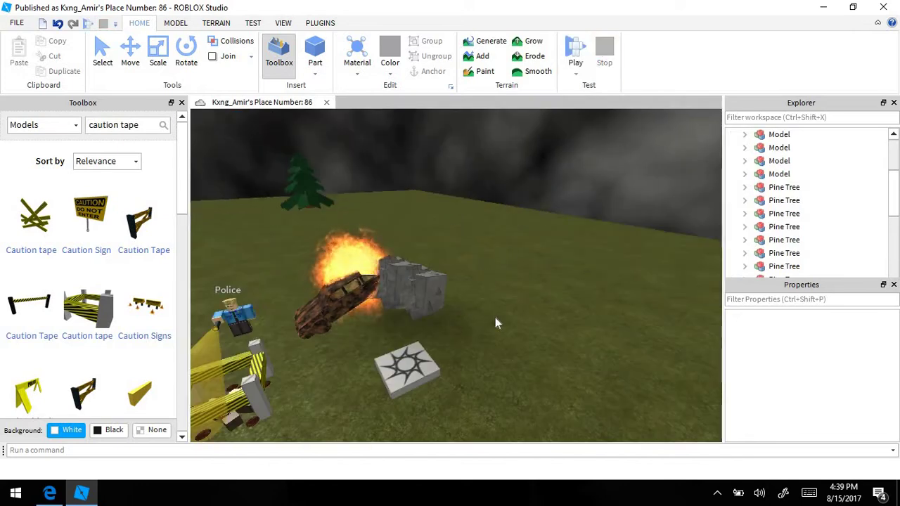
# Step: Bring the military tent into view and search the models for clown
pyautogui.moveTo(522, 317); pyautogui.dragTo(524, 322, button='right')
pyautogui.press('w')
pyautogui.click(146, 123)
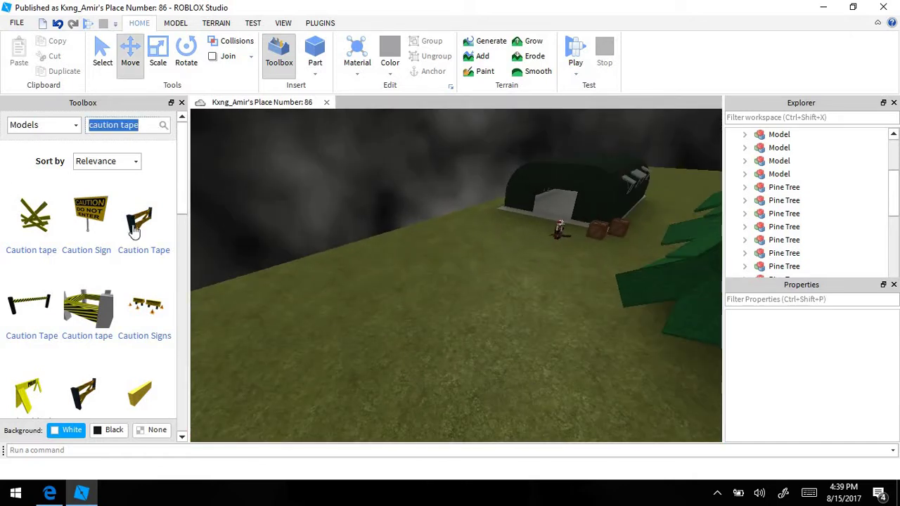
pyautogui.press('BackSpace')
pyautogui.write('clown')
pyautogui.press('Return')
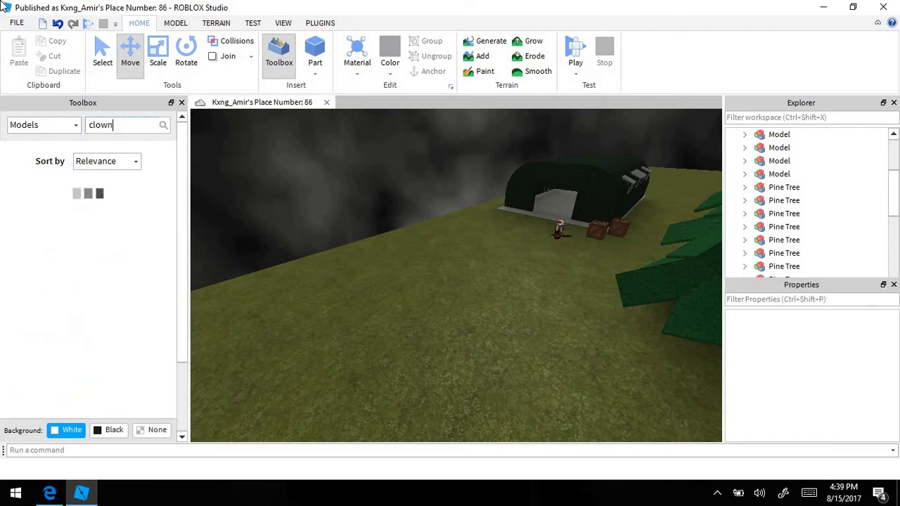
# Step: Insert the knife-holding Killer clown with the rainbow suit and place it inside the military tent
pyautogui.scroll(-2, 68, 281)
pyautogui.scroll(-3, 69, 281)
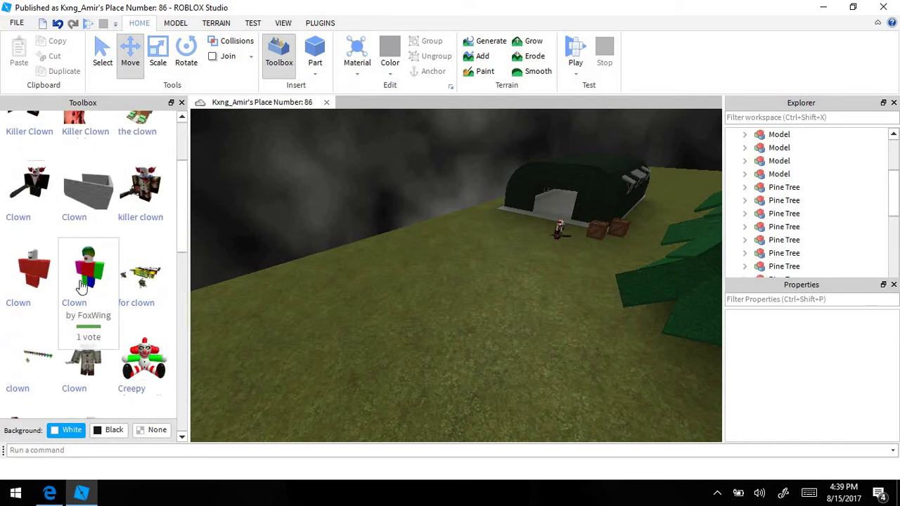
pyautogui.scroll(-10, 102, 313)
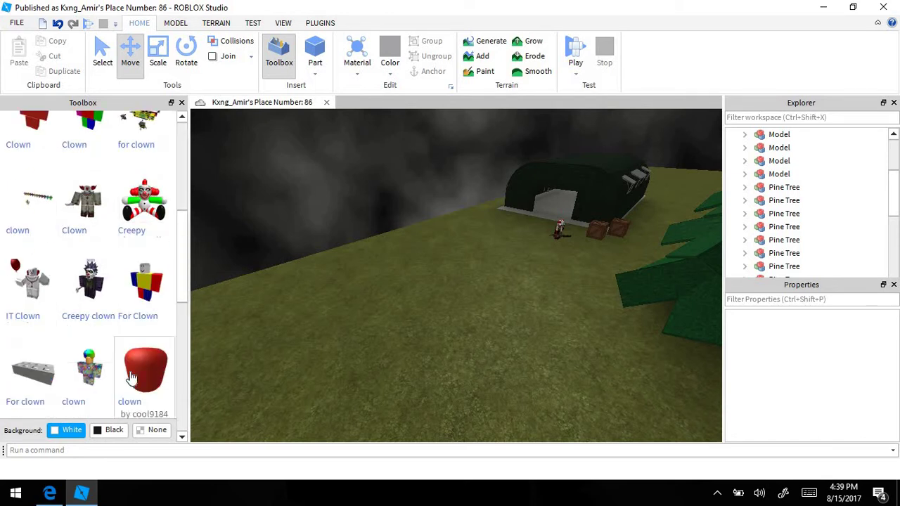
pyautogui.scroll(-4, 100, 359)
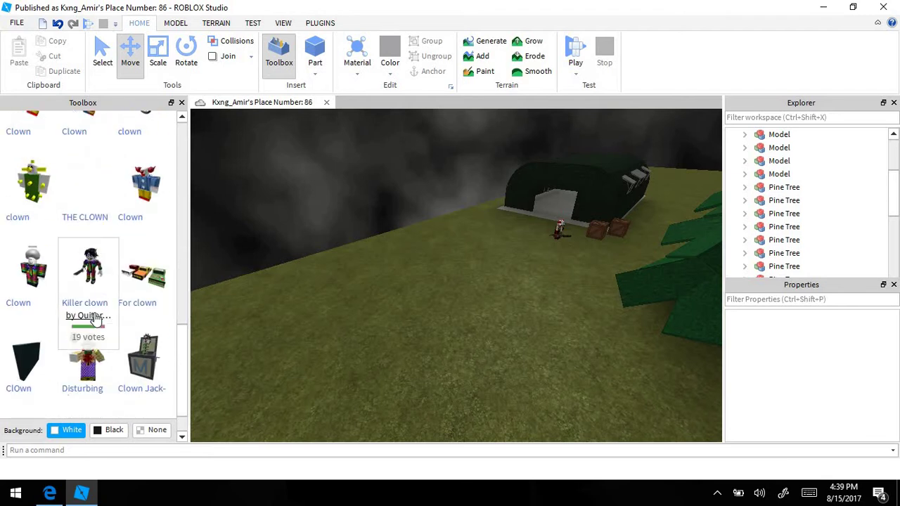
pyautogui.scroll(-1, 96, 316)
pyautogui.moveTo(91, 225); pyautogui.dragTo(491, 249)
pyautogui.press('w')
pyautogui.moveTo(491, 249); pyautogui.dragTo(420, 225, button='right')
pyautogui.press('w')
pyautogui.click(421, 240)
# Step: Frame the rainbow-suited Killer clown close up from the front inside the tent, and close the place, publishing its changes
pyautogui.press('w')
pyautogui.press('s')
pyautogui.press('w')
pyautogui.press('w')
pyautogui.moveTo(528, 261); pyautogui.dragTo(528, 261, button='right')
pyautogui.press('s')
pyautogui.press('a')
pyautogui.press('d')
pyautogui.click(881, 6)
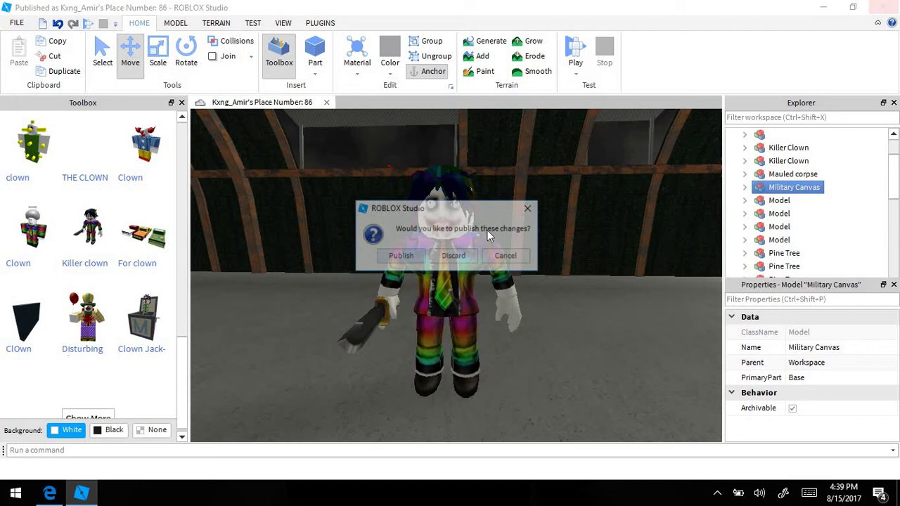
pyautogui.click(395, 262)
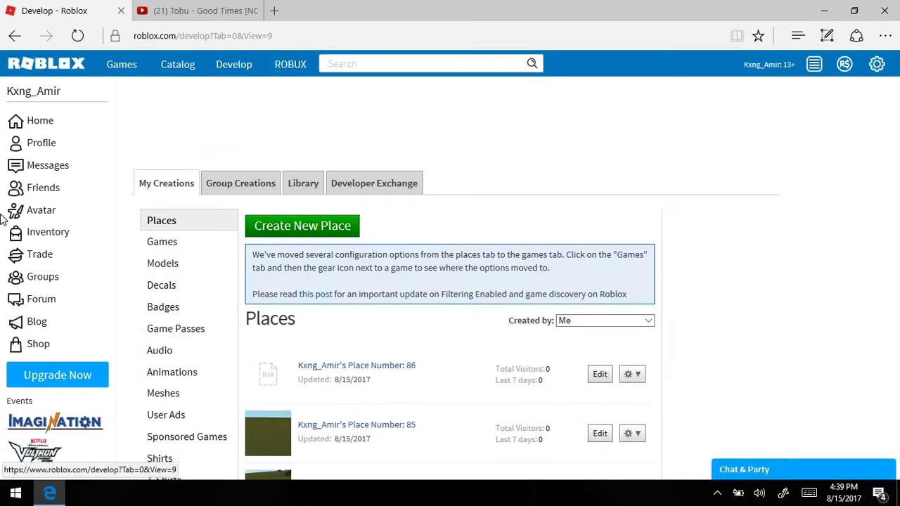
# Step: Open the configuration of place number 86, rename it "Warning -Dont Play this game-" and enter the description "REALLY SCARY!"
pyautogui.click(631, 375)
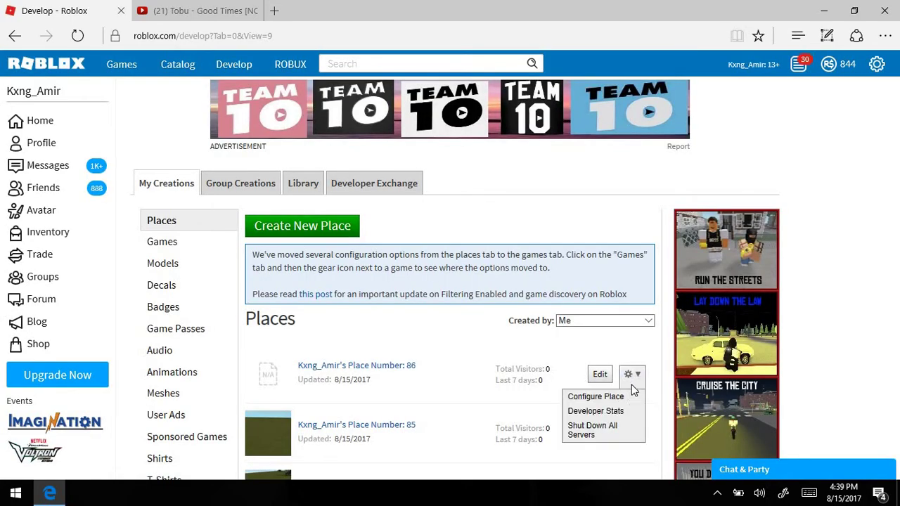
pyautogui.click(629, 396)
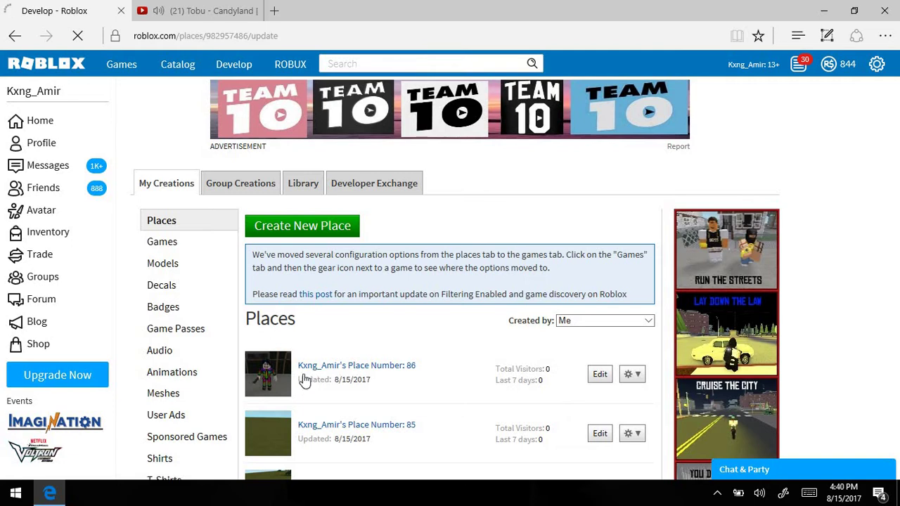
pyautogui.moveTo(251, 145); pyautogui.dragTo(415, 136)
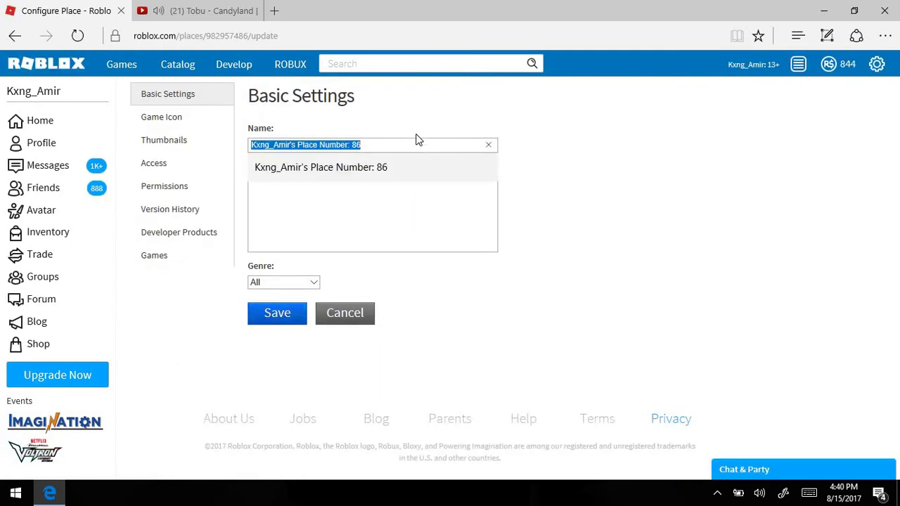
pyautogui.click(386, 144)
pyautogui.moveTo(310, 151); pyautogui.dragTo(123, 159)
pyautogui.press('BackSpace')
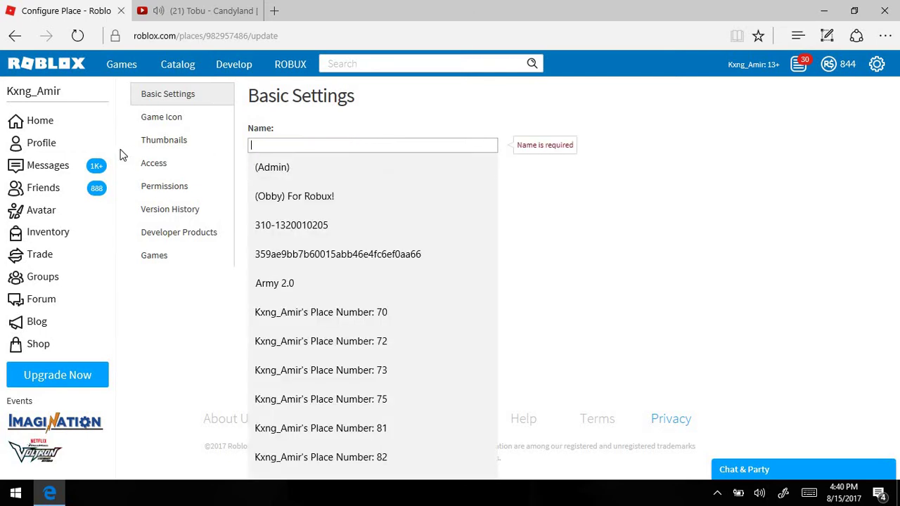
pyautogui.write('Don')
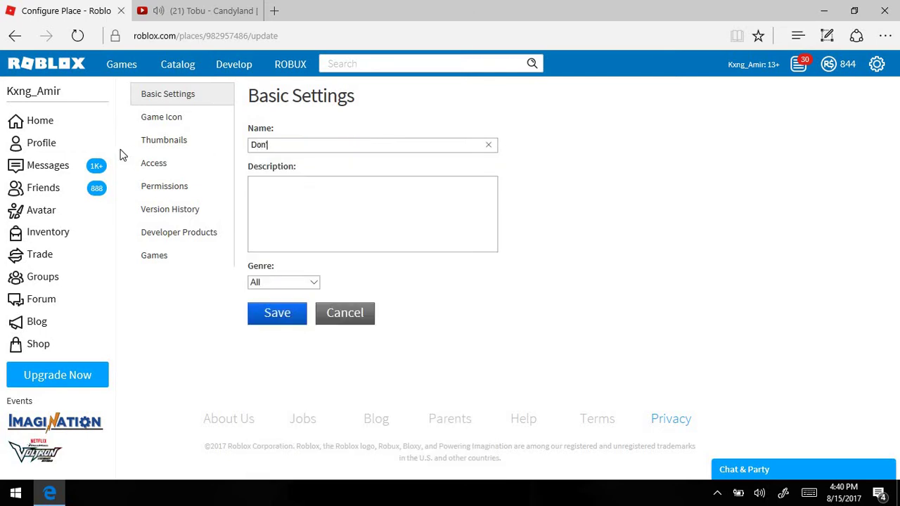
pyautogui.press('BackSpace')
pyautogui.press('BackSpace')
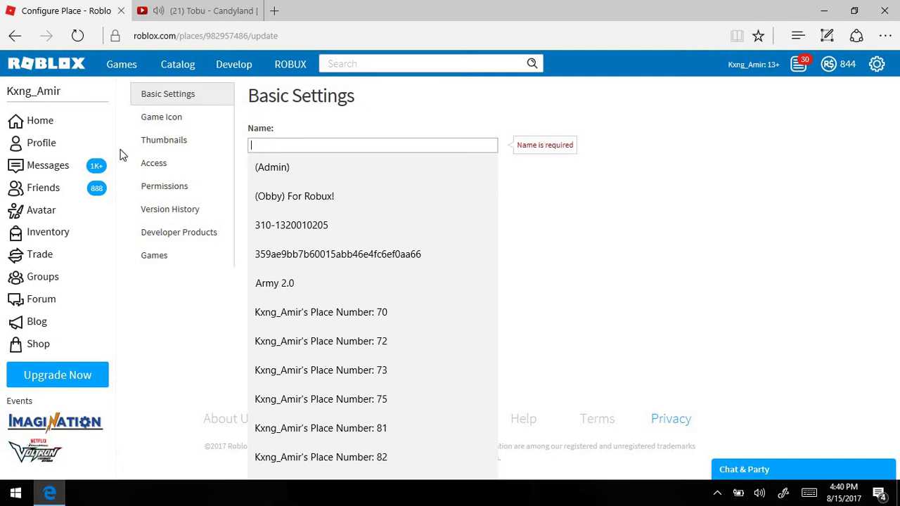
pyautogui.write('Warning -Dont Play this game-')
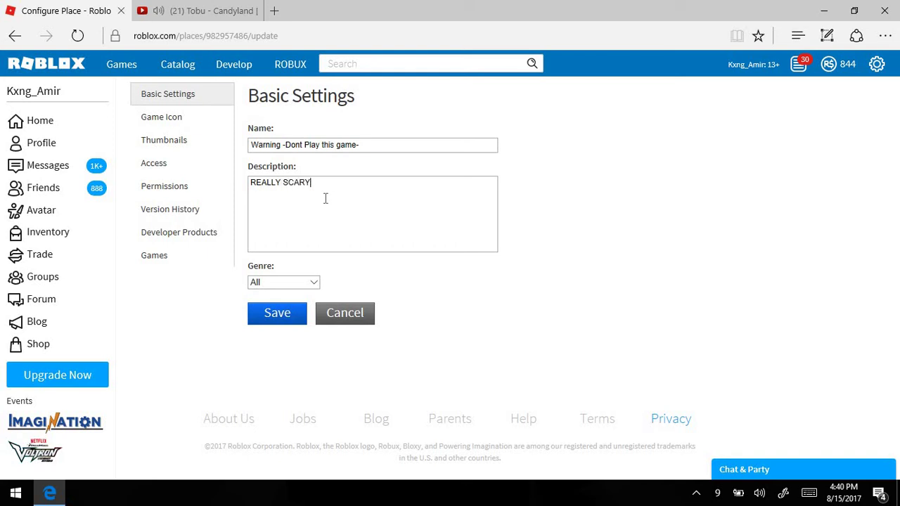
# Step: Enable Console as a playable device in the place's Access settings
pyautogui.click(173, 116)
pyautogui.click(192, 204)
pyautogui.click(192, 225)
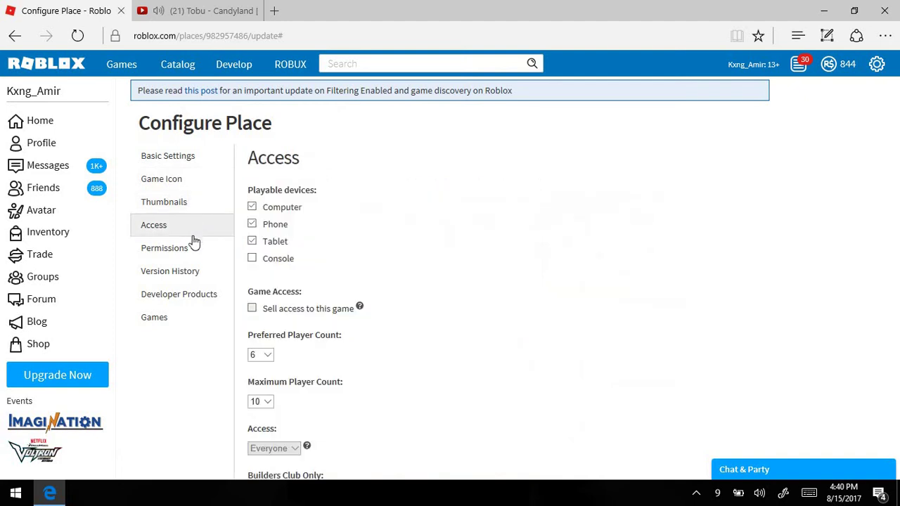
pyautogui.scroll(-2, 160, 120)
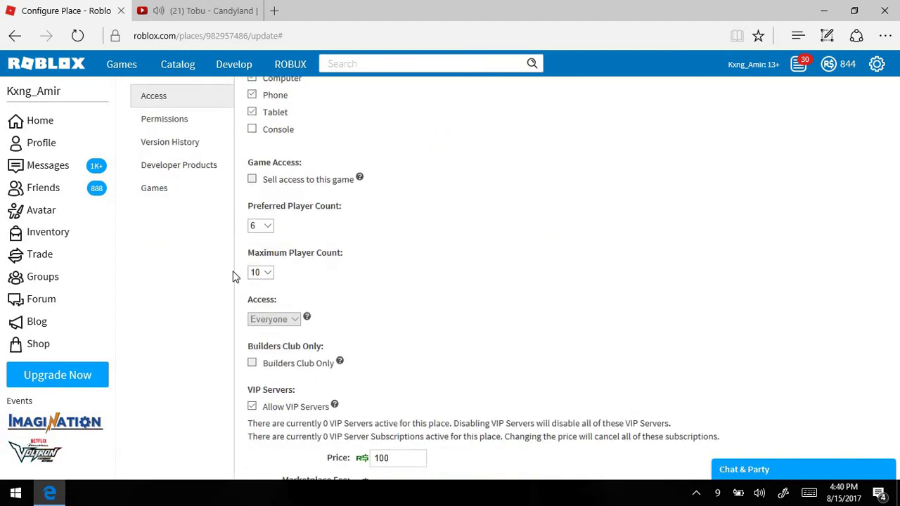
pyautogui.scroll(2, 261, 269)
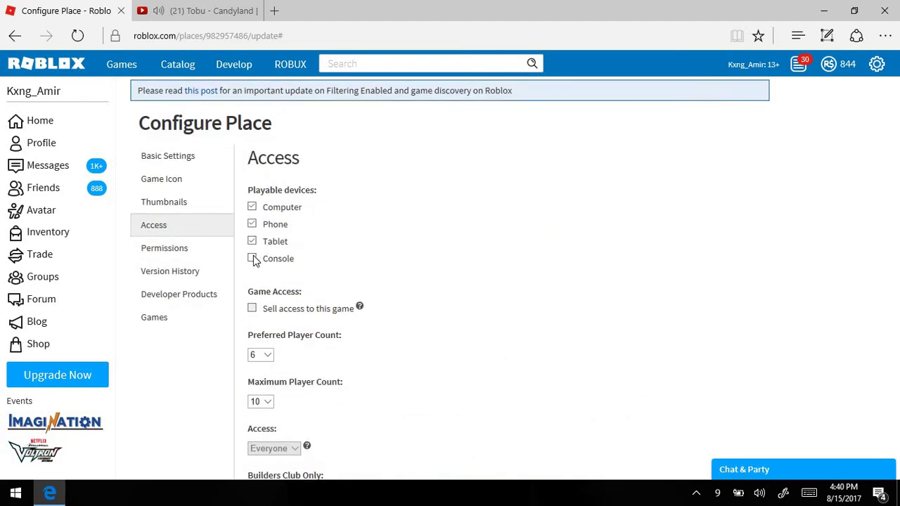
pyautogui.click(252, 259)
pyautogui.click(388, 333)
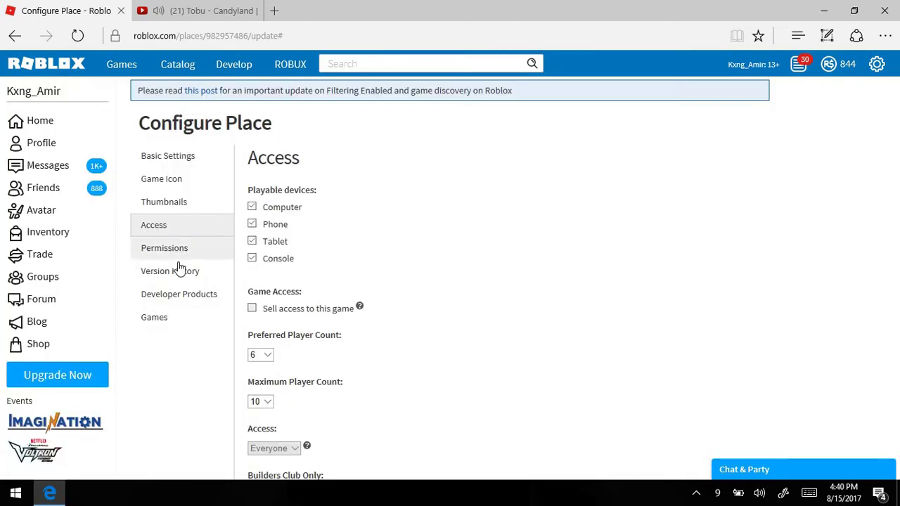
# Step: Set the place's chat type to Both in the Permissions settings
pyautogui.click(178, 250)
pyautogui.click(189, 271)
pyautogui.click(199, 247)
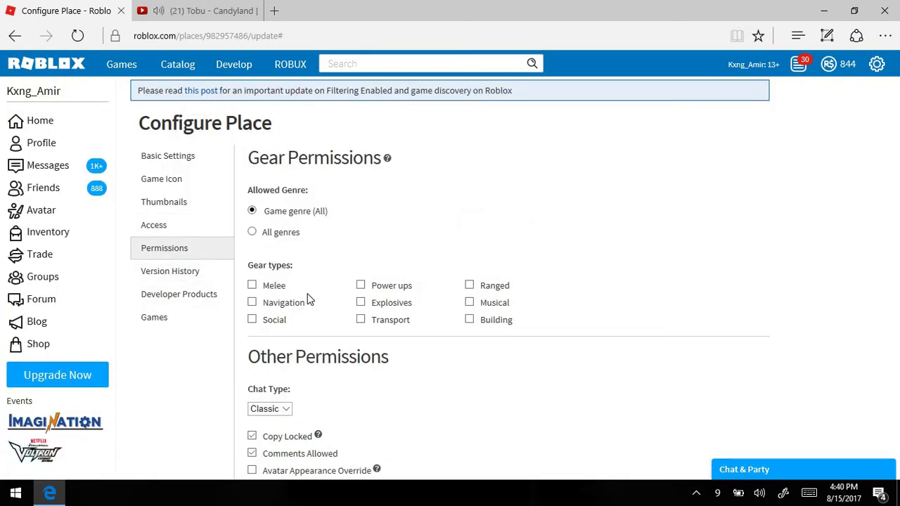
pyautogui.scroll(-2, 256, 302)
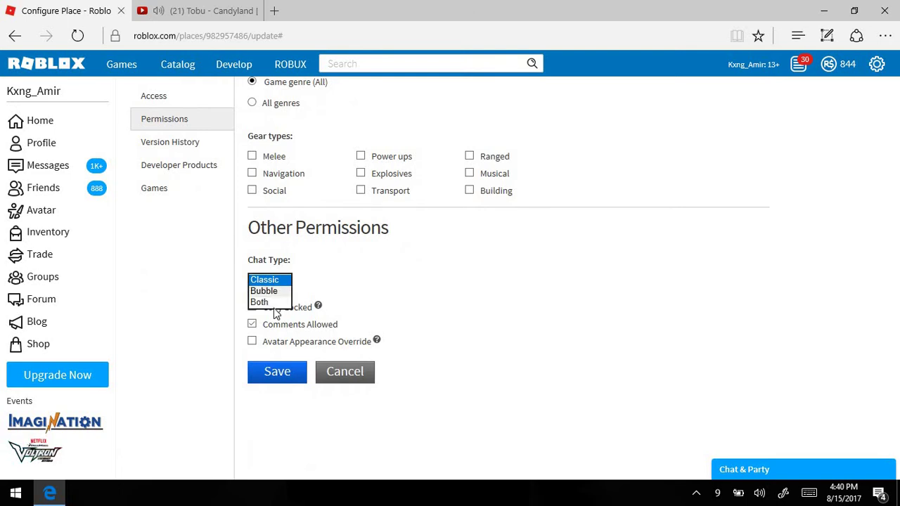
pyautogui.click(274, 313)
pyautogui.scroll(2, 218, 250)
# Step: Check the place's version history, developer products and games settings, and save the configuration
pyautogui.click(204, 270)
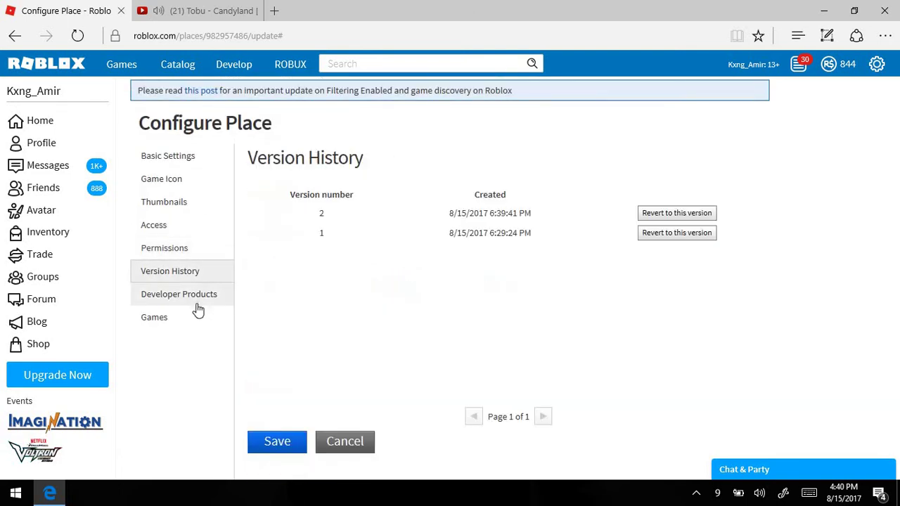
pyautogui.click(198, 302)
pyautogui.click(195, 317)
pyautogui.click(187, 154)
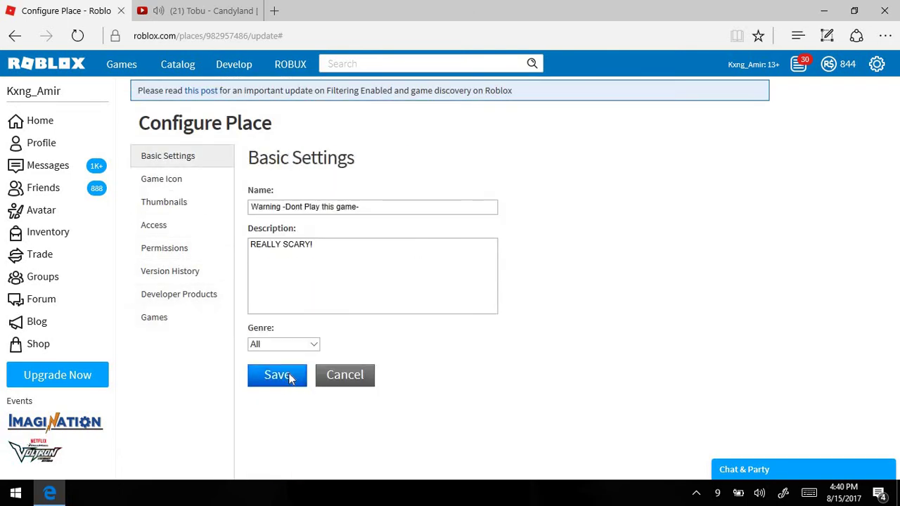
pyautogui.click(291, 379)
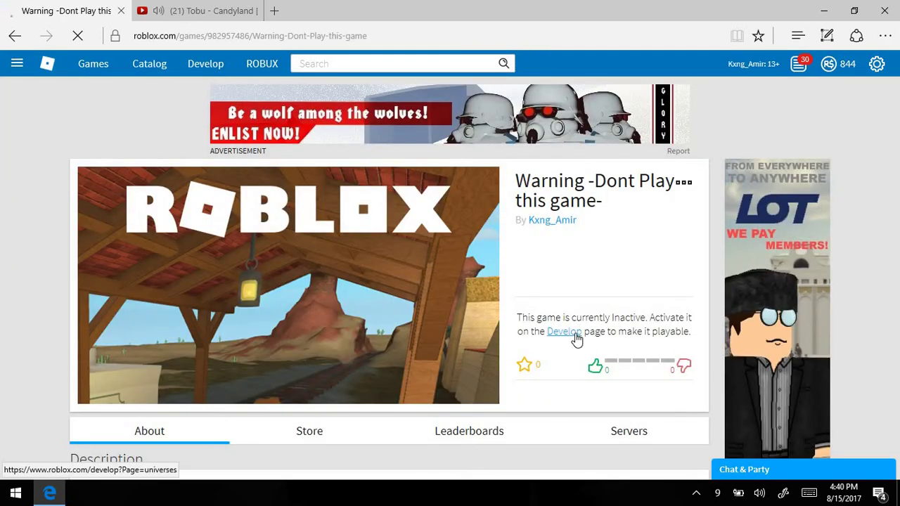
# Step: Deactivate place number 84 in the games list and activate Warning -Dont Play this game-, adding it to the profile
pyautogui.click(571, 336)
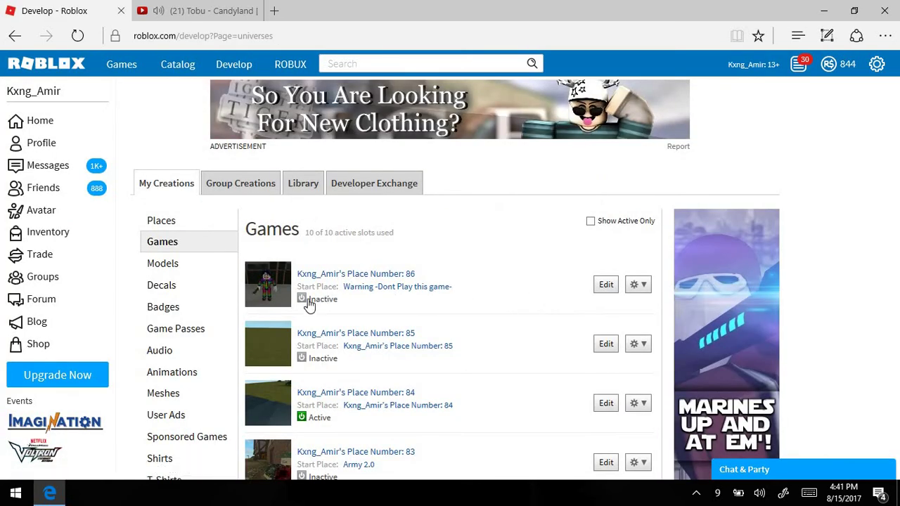
pyautogui.click(302, 417)
pyautogui.click(390, 314)
pyautogui.click(375, 314)
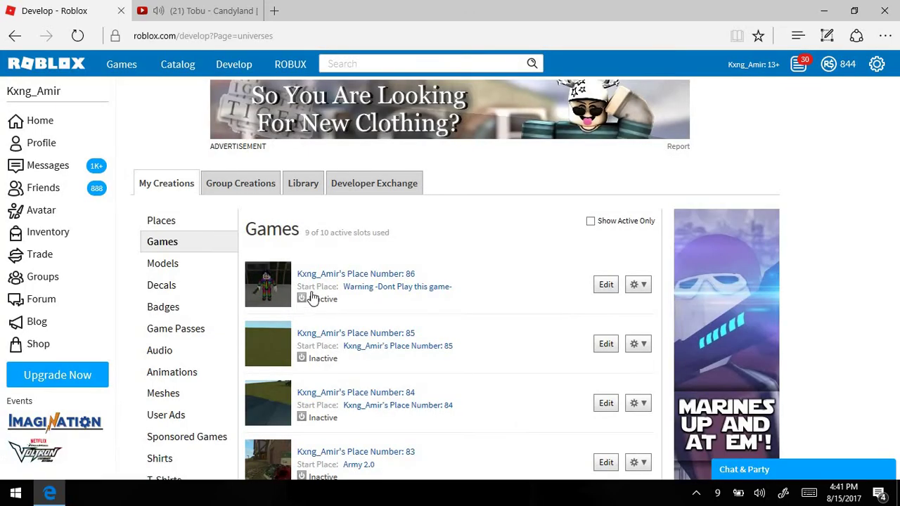
pyautogui.click(310, 294)
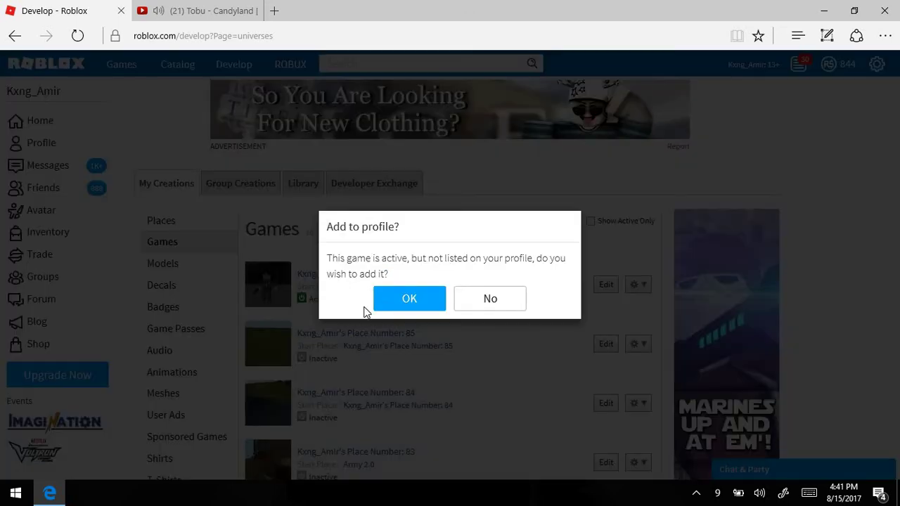
pyautogui.click(405, 301)
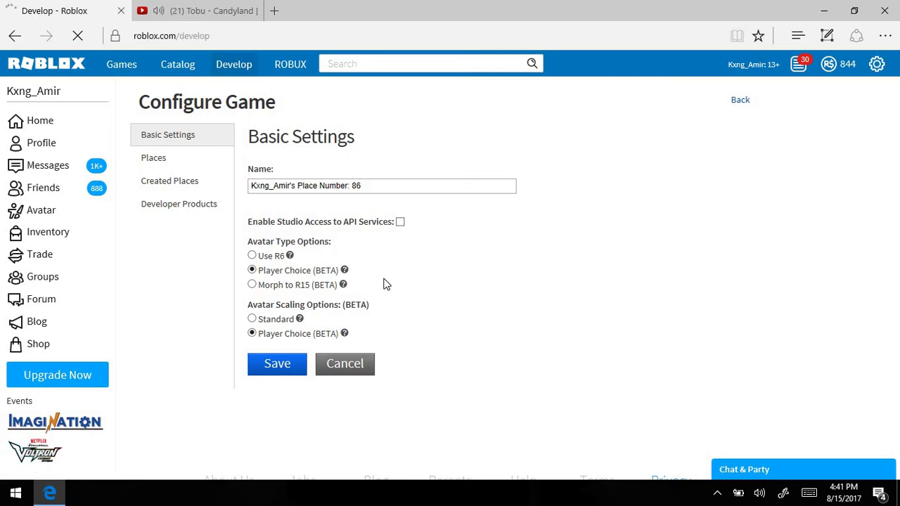
# Step: Open the page of Warning -Dont Play this game-, launch the game and maximize its window
pyautogui.click(384, 371)
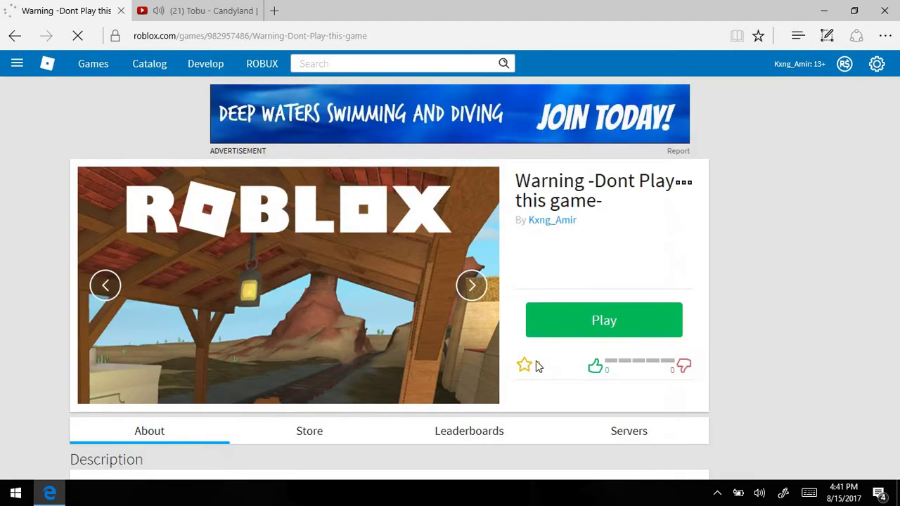
pyautogui.click(578, 323)
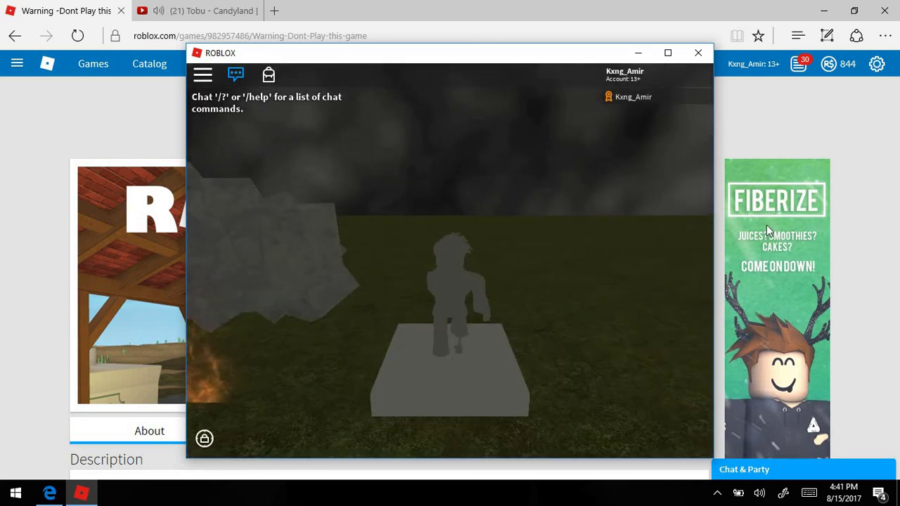
pyautogui.click(668, 52)
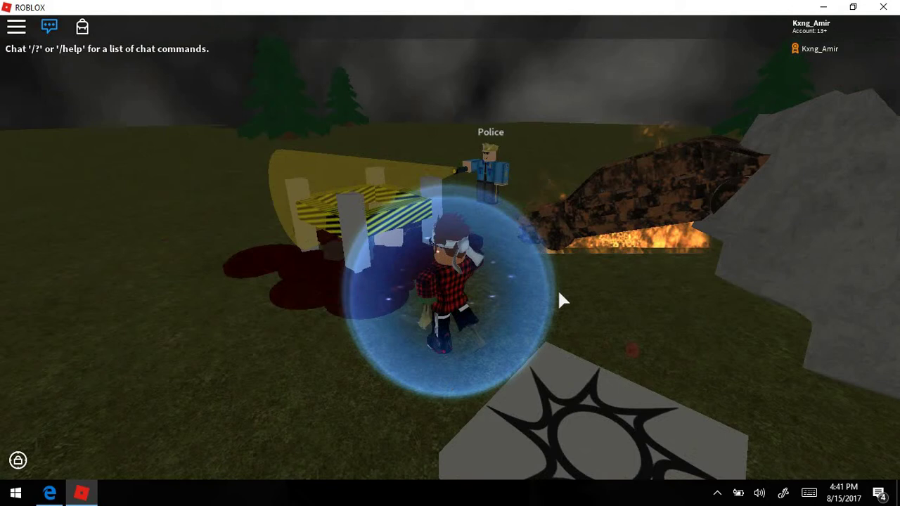
# Step: Run the character from the spawn near the taped-off corpse onto the open field and survey the whole map
pyautogui.press('w')
pyautogui.moveTo(559, 292); pyautogui.dragTo(559, 292, button='right')
pyautogui.press('s')
pyautogui.press('w')
pyautogui.scroll(-15, 559, 291)
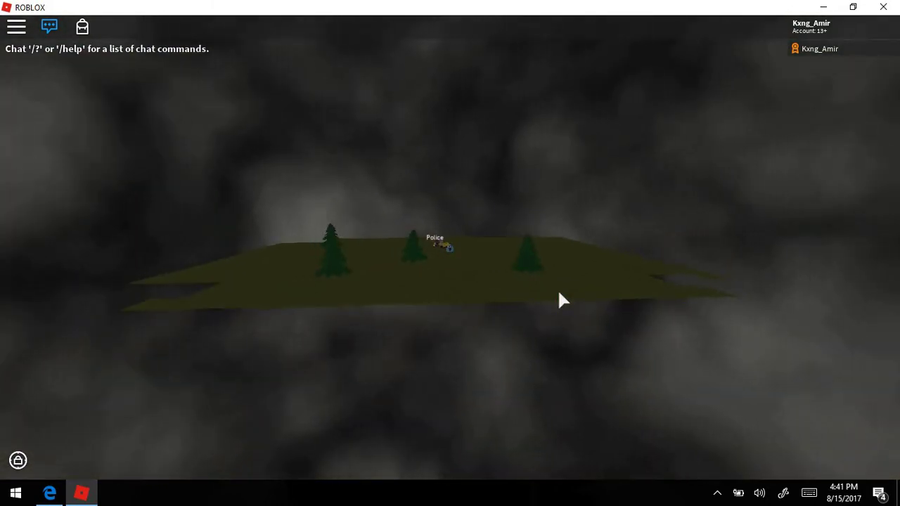
pyautogui.scroll(4, 559, 291)
pyautogui.scroll(-3, 559, 292)
pyautogui.scroll(12, 559, 291)
pyautogui.moveTo(559, 292); pyautogui.dragTo(559, 292, button='right')
pyautogui.press('w')
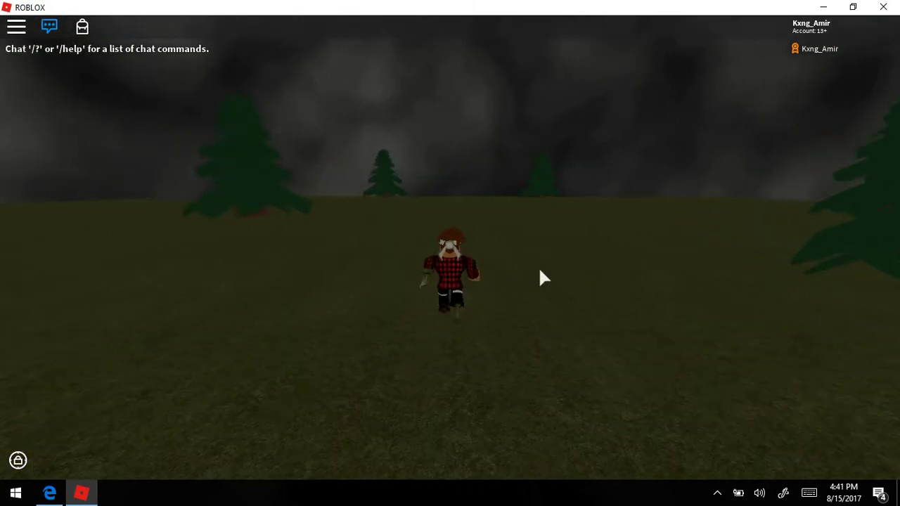